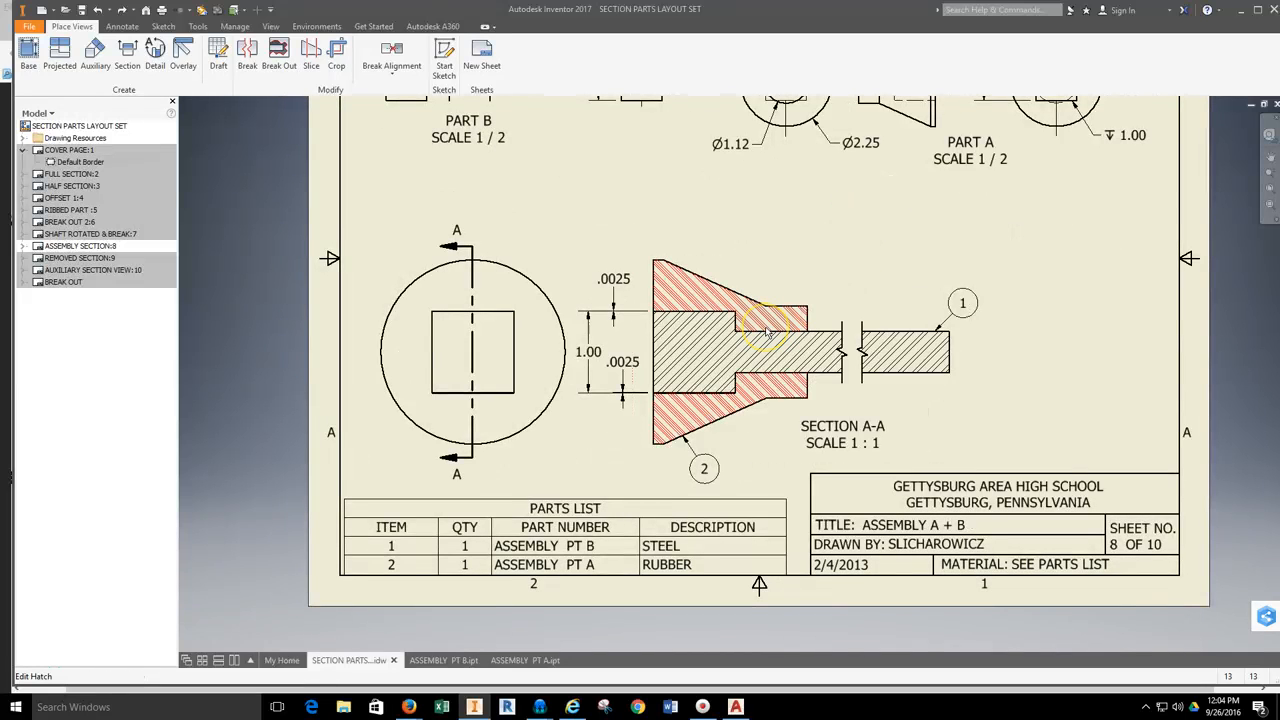
# Review the Section A-A assembly drawing and examine the ASSEMBLY PT B and ASSEMBLY PT A part models
pyautogui.scroll(-3, 767, 333)
pyautogui.scroll(3, 767, 333)
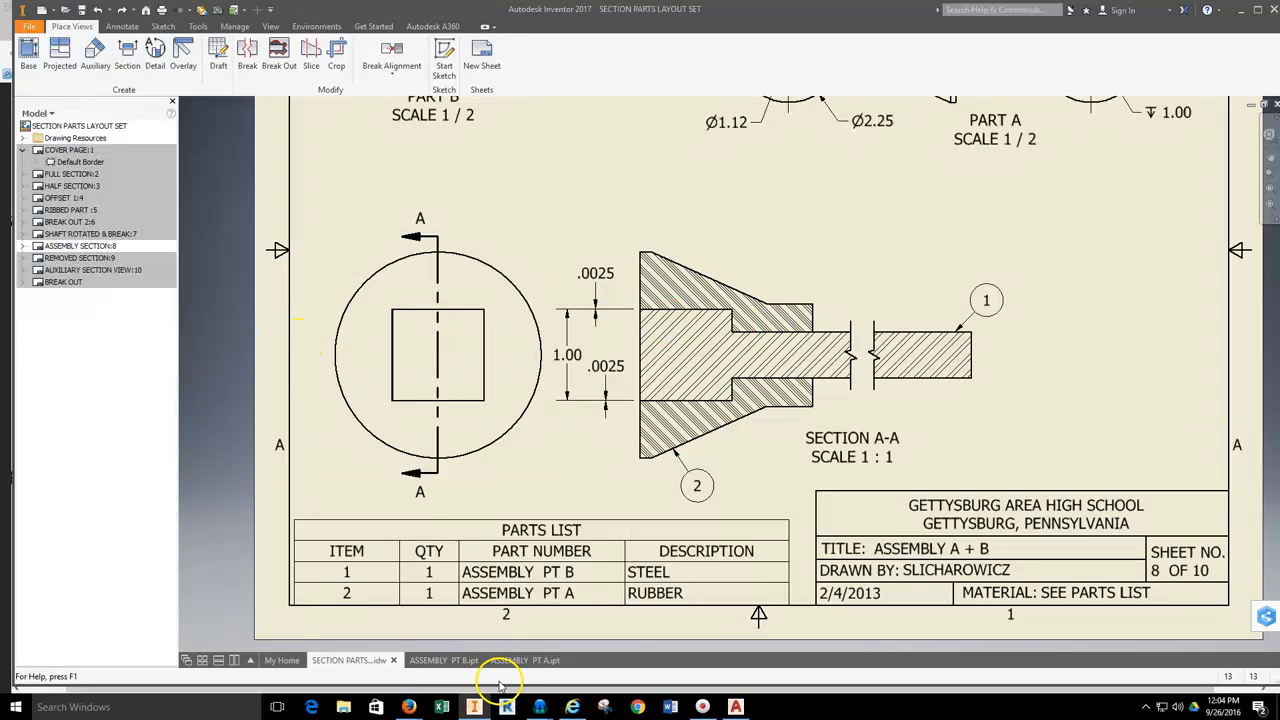
pyautogui.click(443, 660)
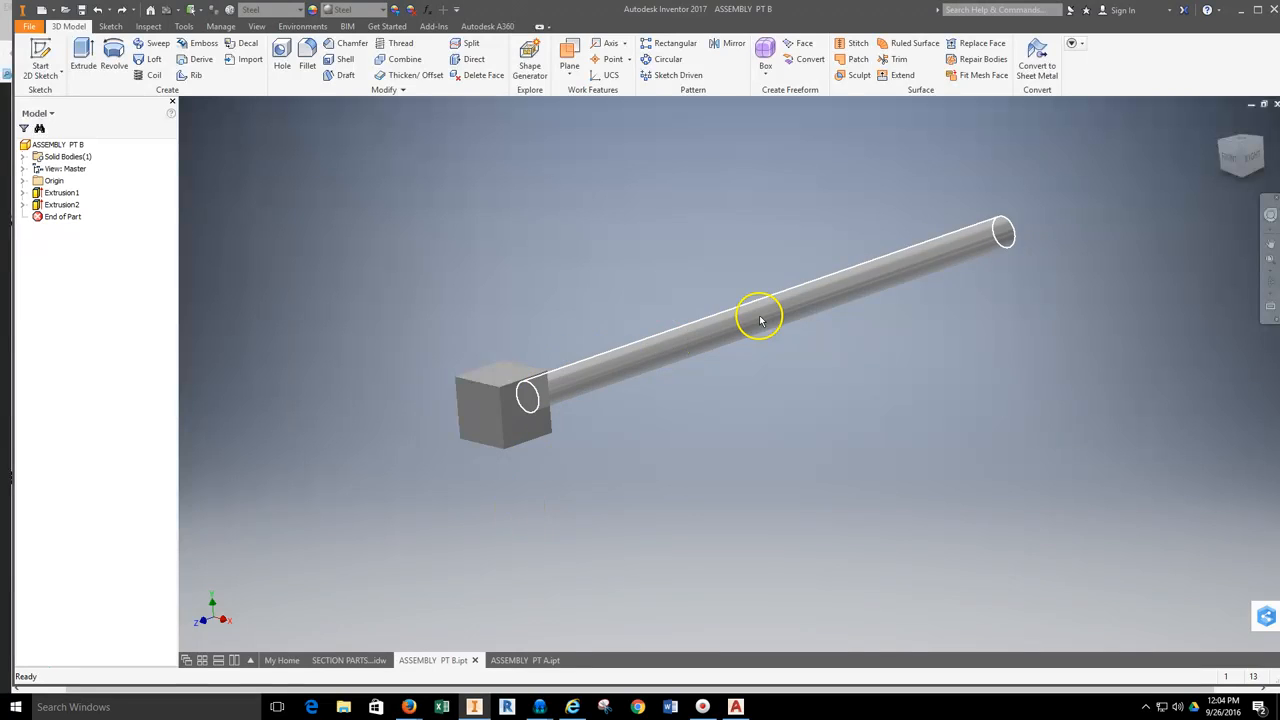
pyautogui.click(524, 660)
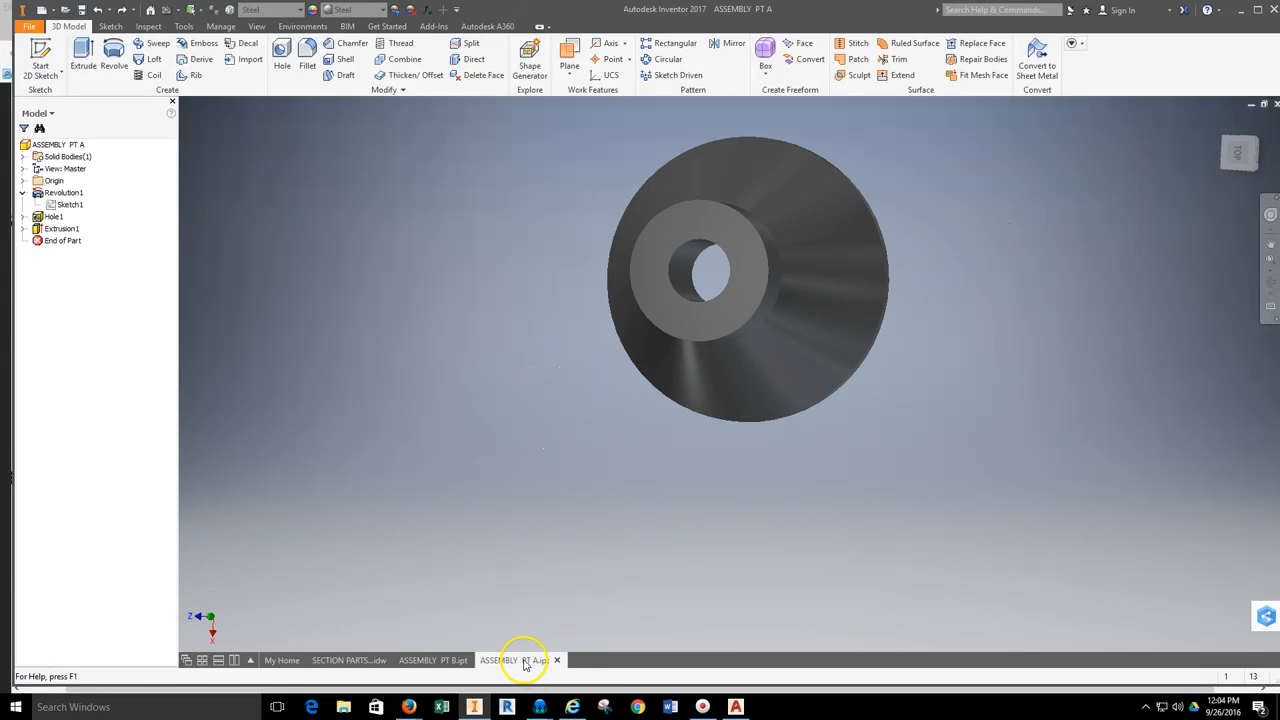
pyautogui.click(1270, 282)
pyautogui.moveTo(900, 300); pyautogui.dragTo(441, 293)
pyautogui.rightClick(404, 268)
pyautogui.click(450, 266)
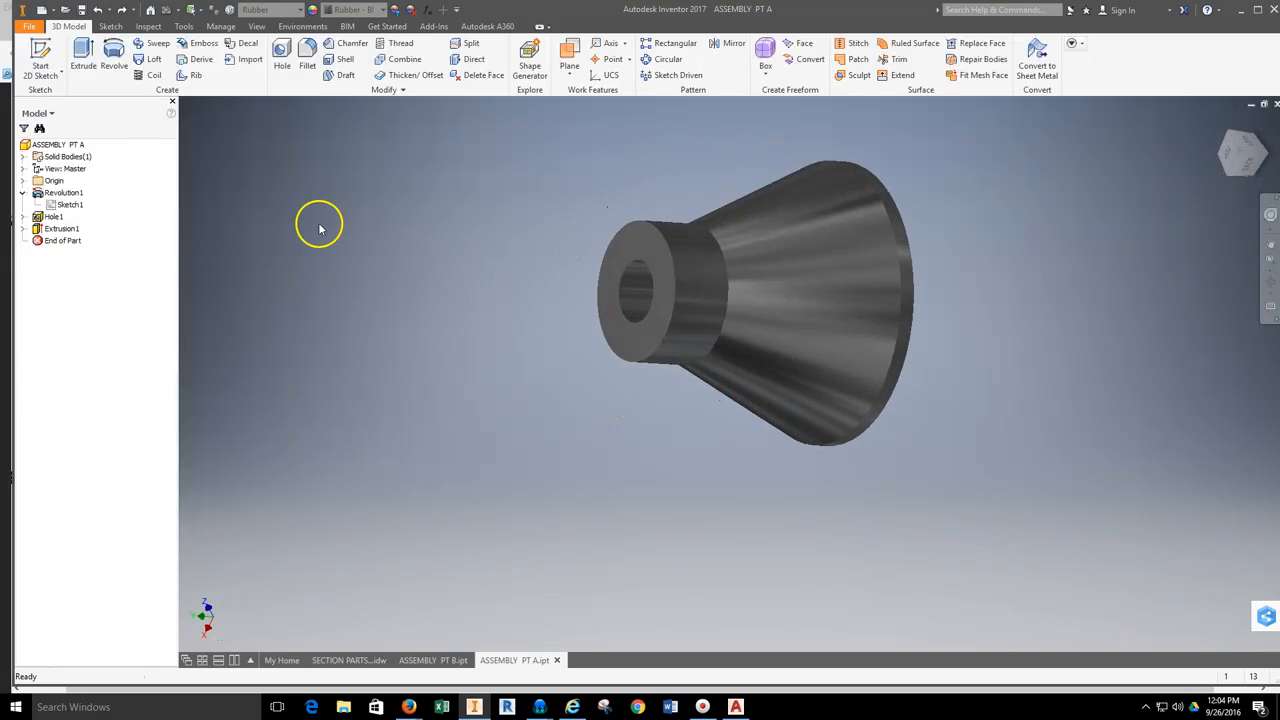
# Create a new assembly file
pyautogui.click(30, 28)
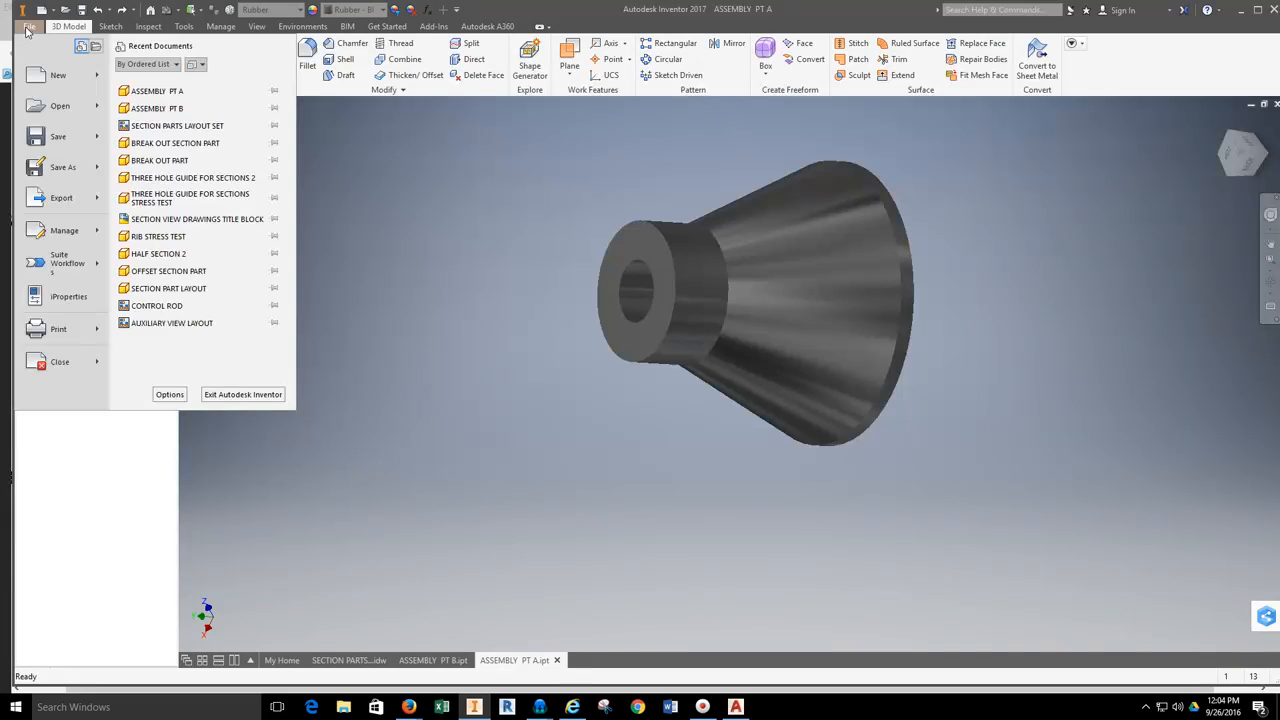
pyautogui.moveTo(42, 78)
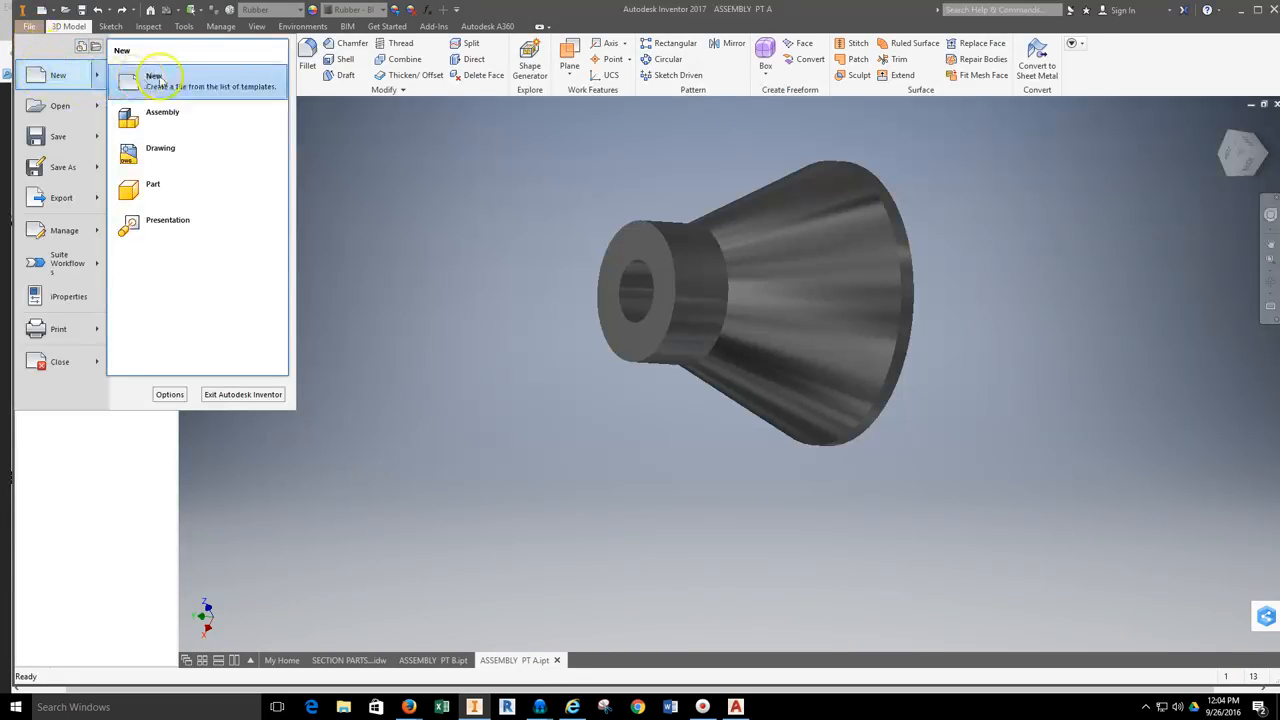
pyautogui.click(193, 120)
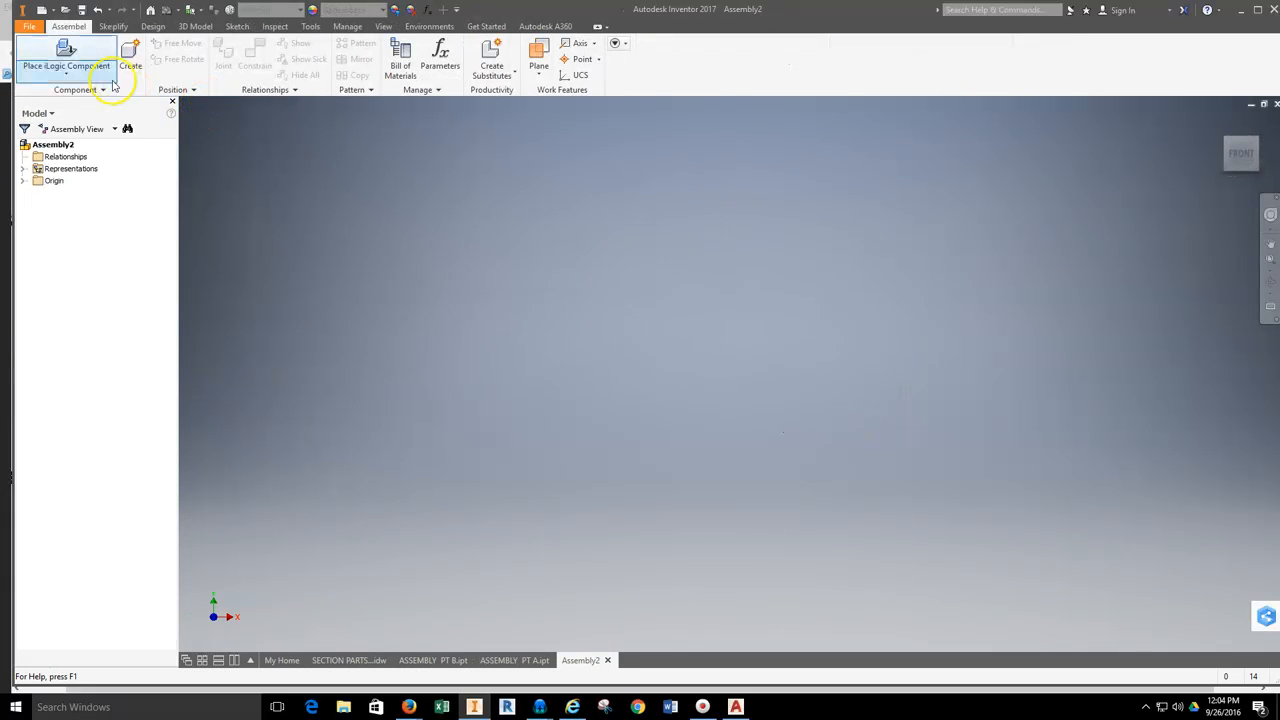
# Start placing a component and browse TechEd Share (Q:) through the teacher's Staff folder and 3 MECHANICAL DRAWING to the SECTION VIEWS files
pyautogui.click(104, 72)
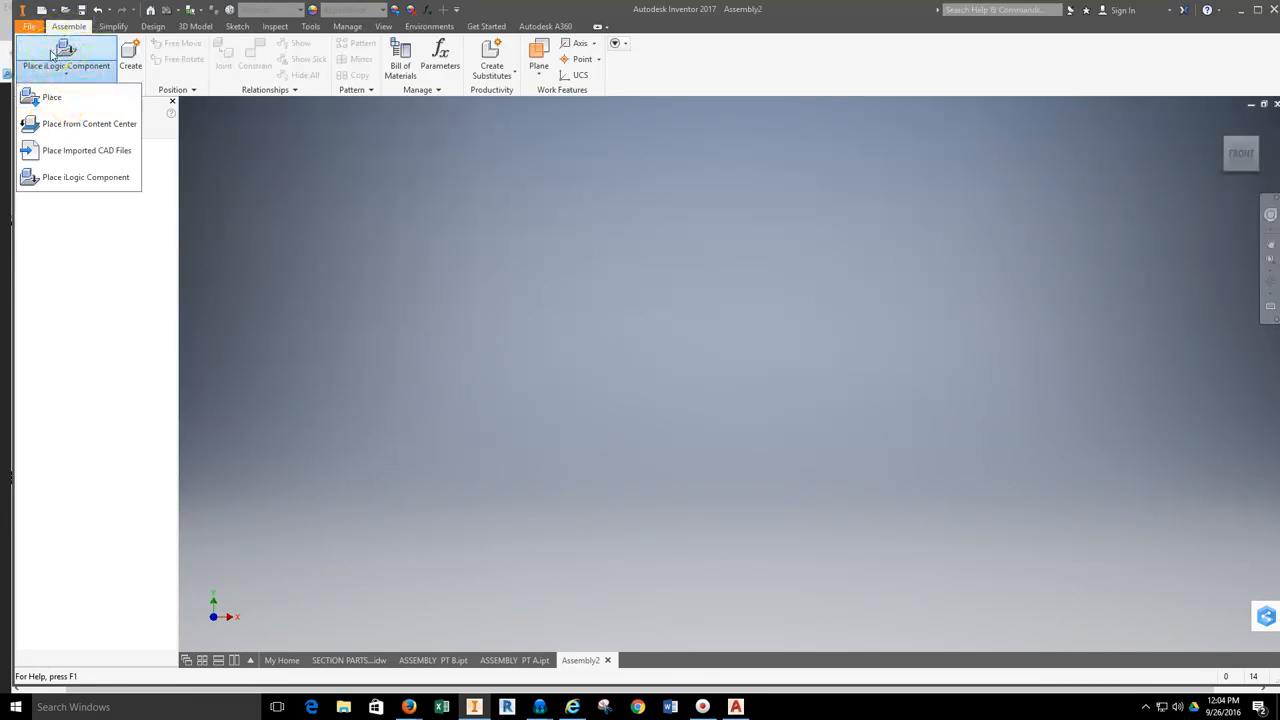
pyautogui.click(59, 101)
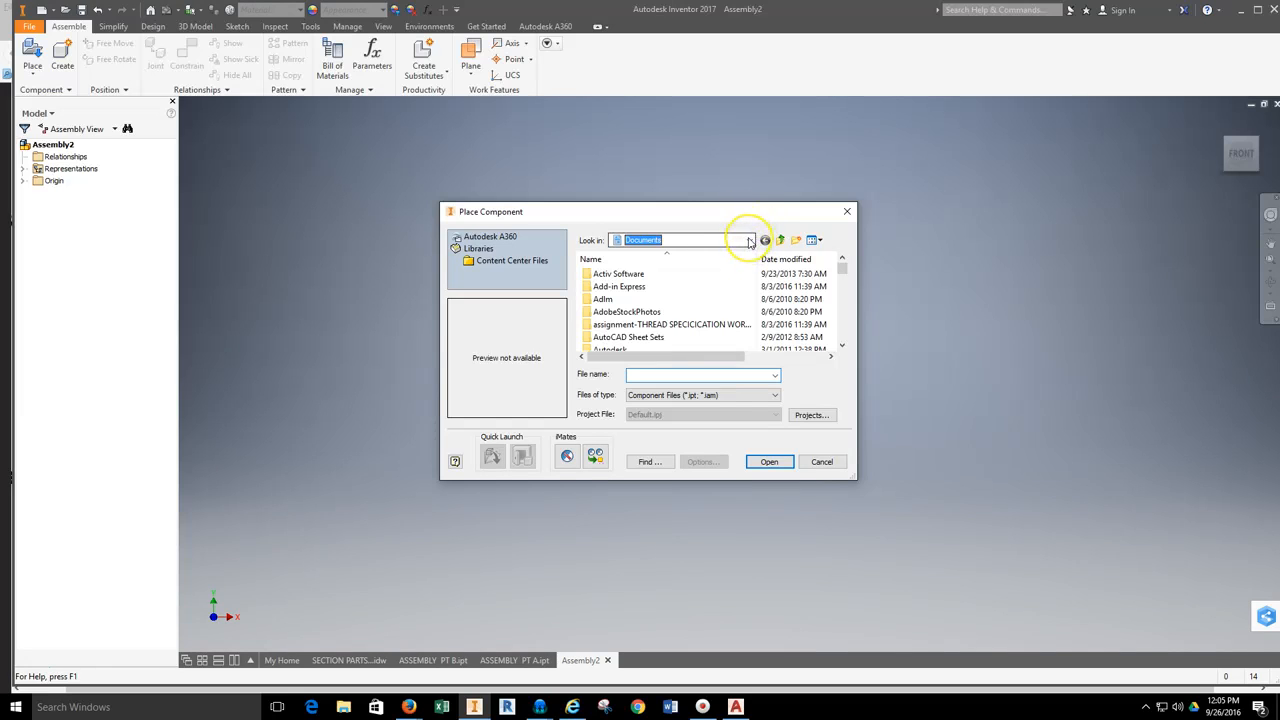
pyautogui.click(749, 242)
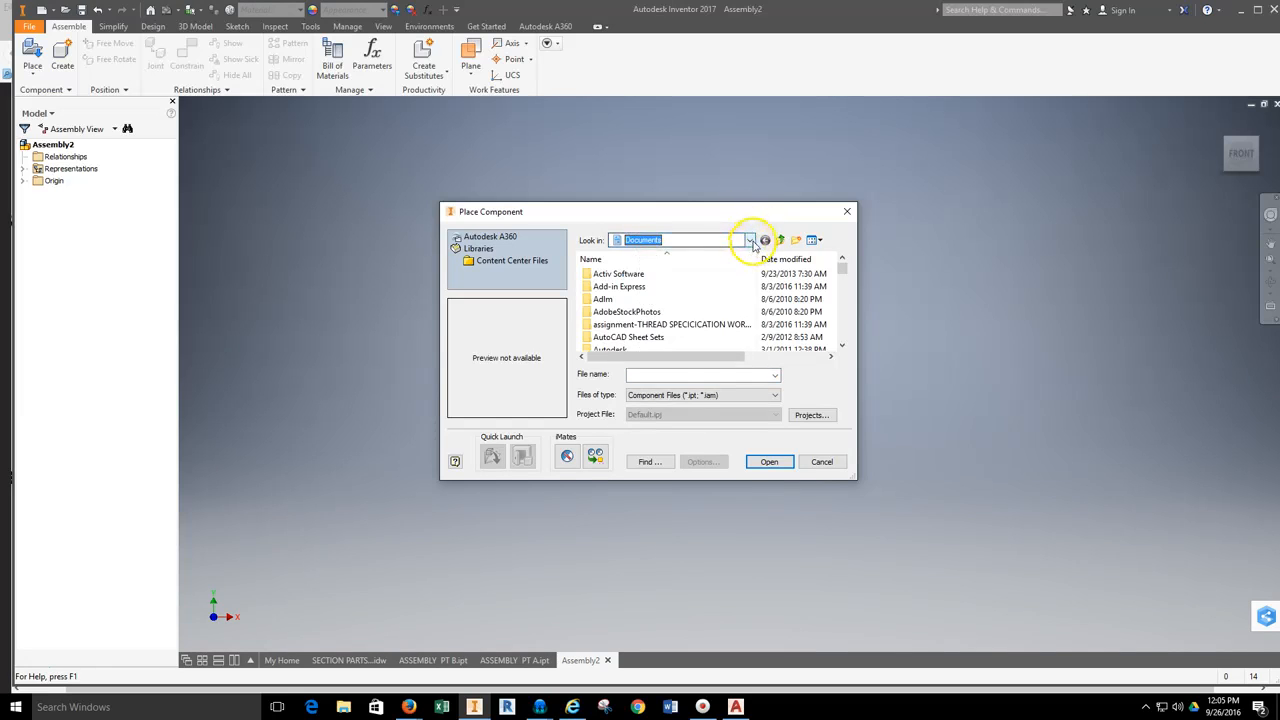
pyautogui.click(673, 430)
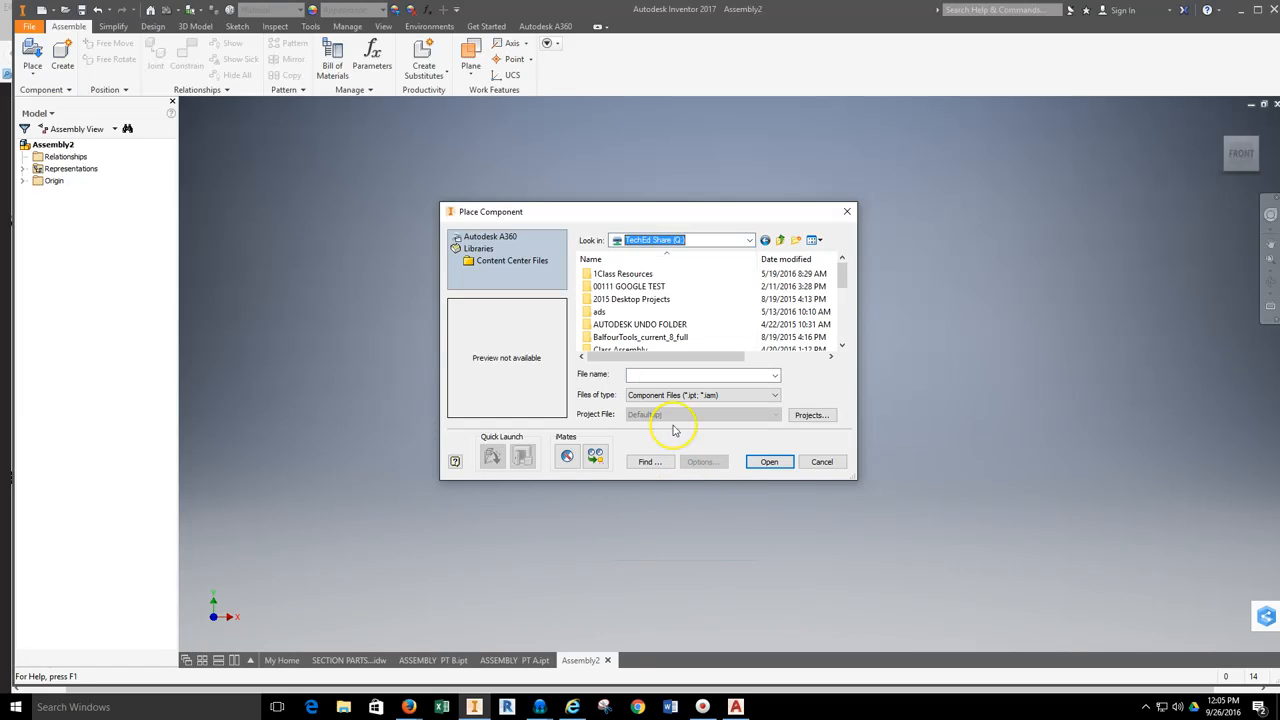
pyautogui.moveTo(842, 277); pyautogui.dragTo(843, 306)
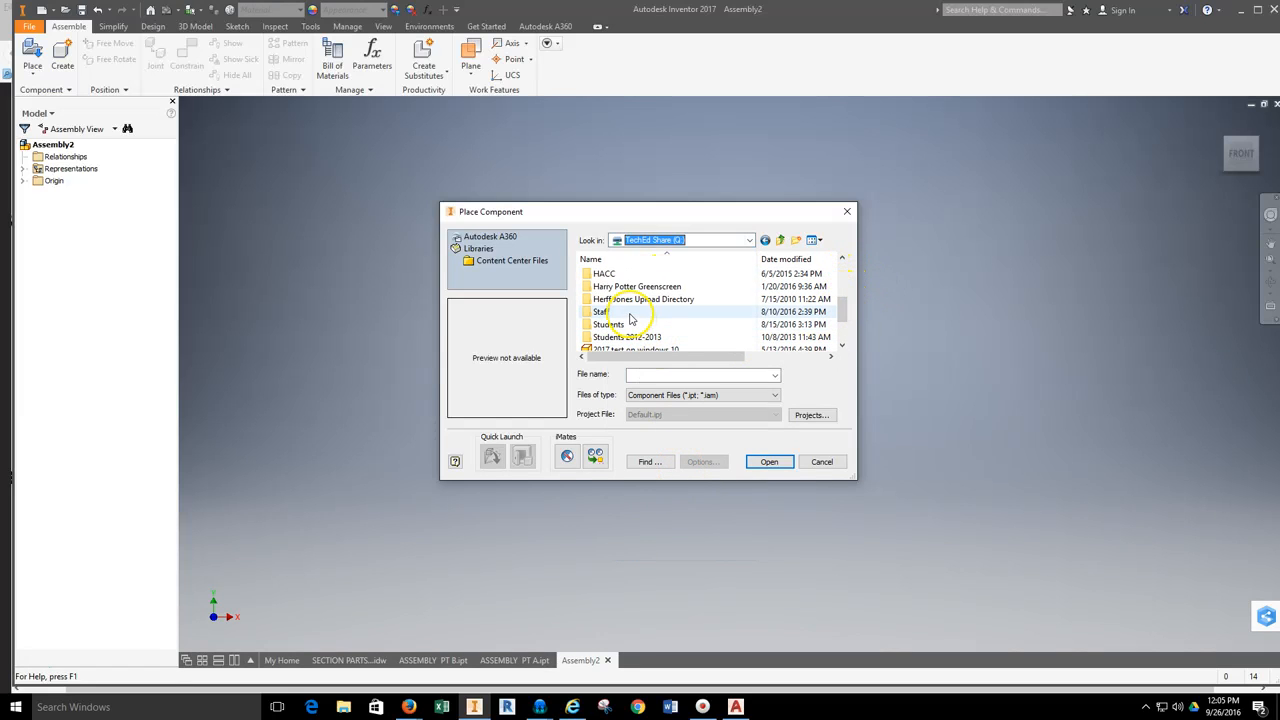
pyautogui.doubleClick(596, 311)
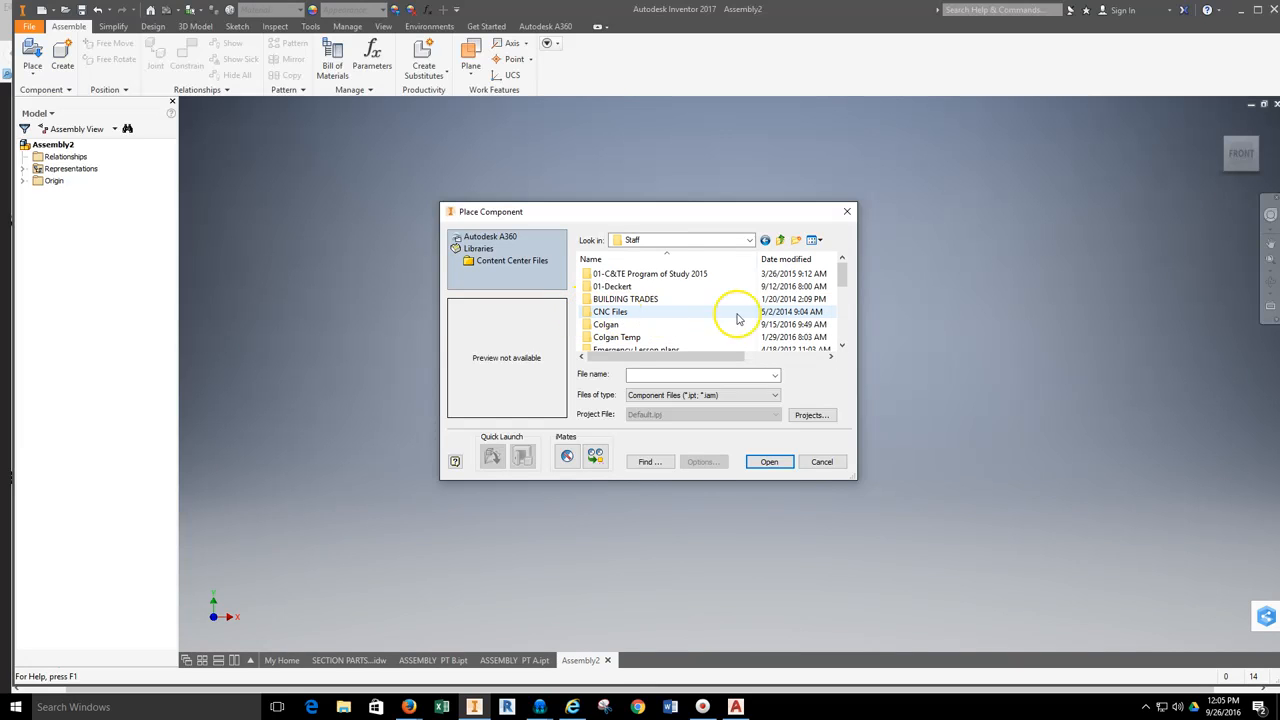
pyautogui.moveTo(855, 481); pyautogui.dragTo(980, 581)
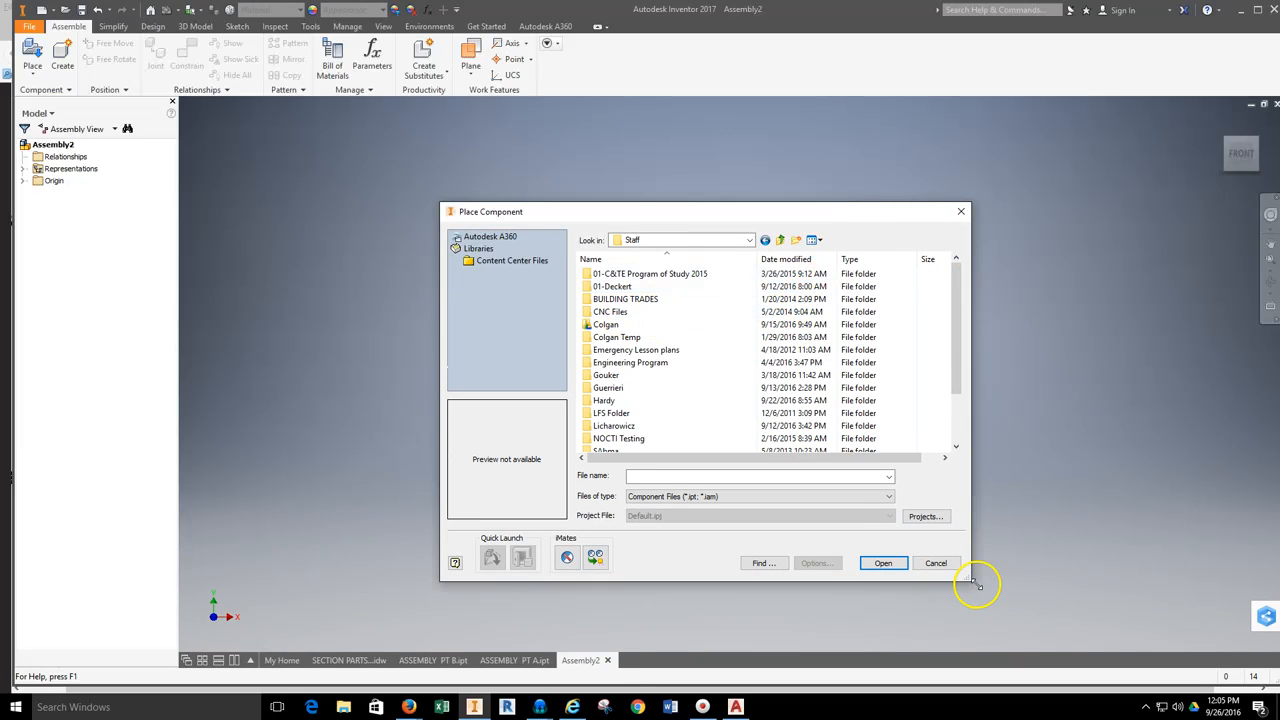
pyautogui.moveTo(963, 277); pyautogui.dragTo(715, 392)
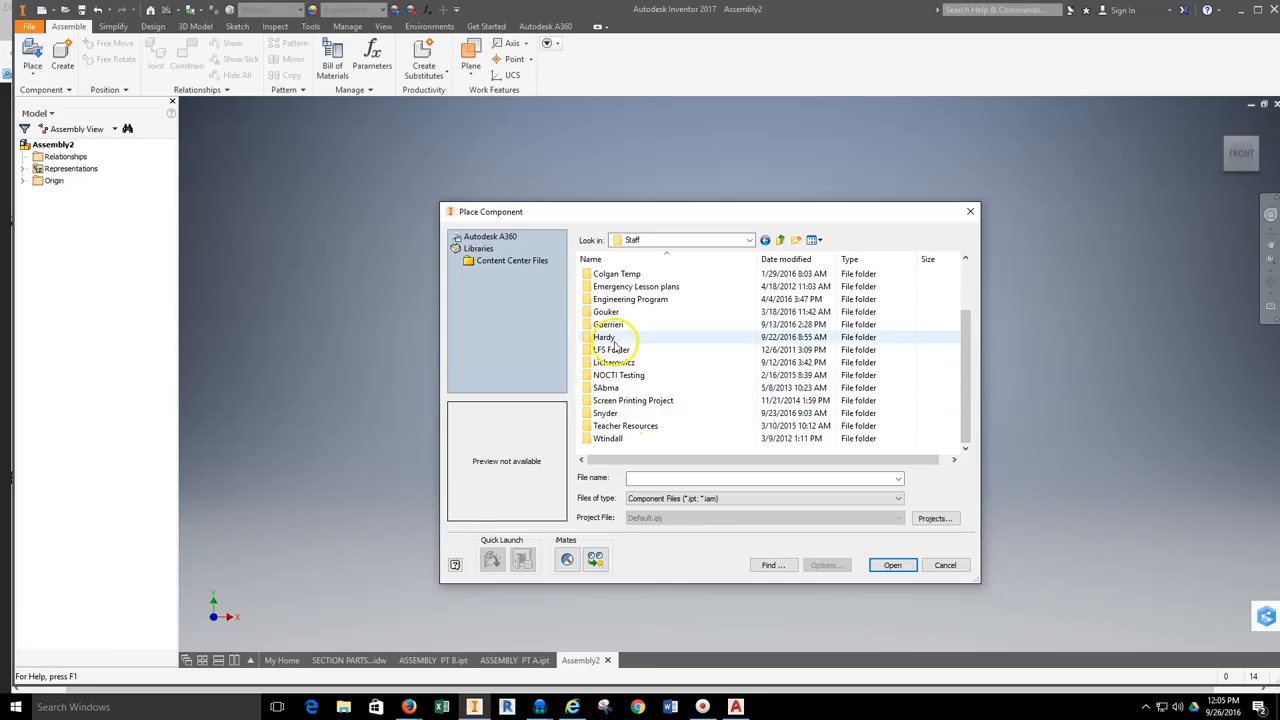
pyautogui.doubleClick(596, 364)
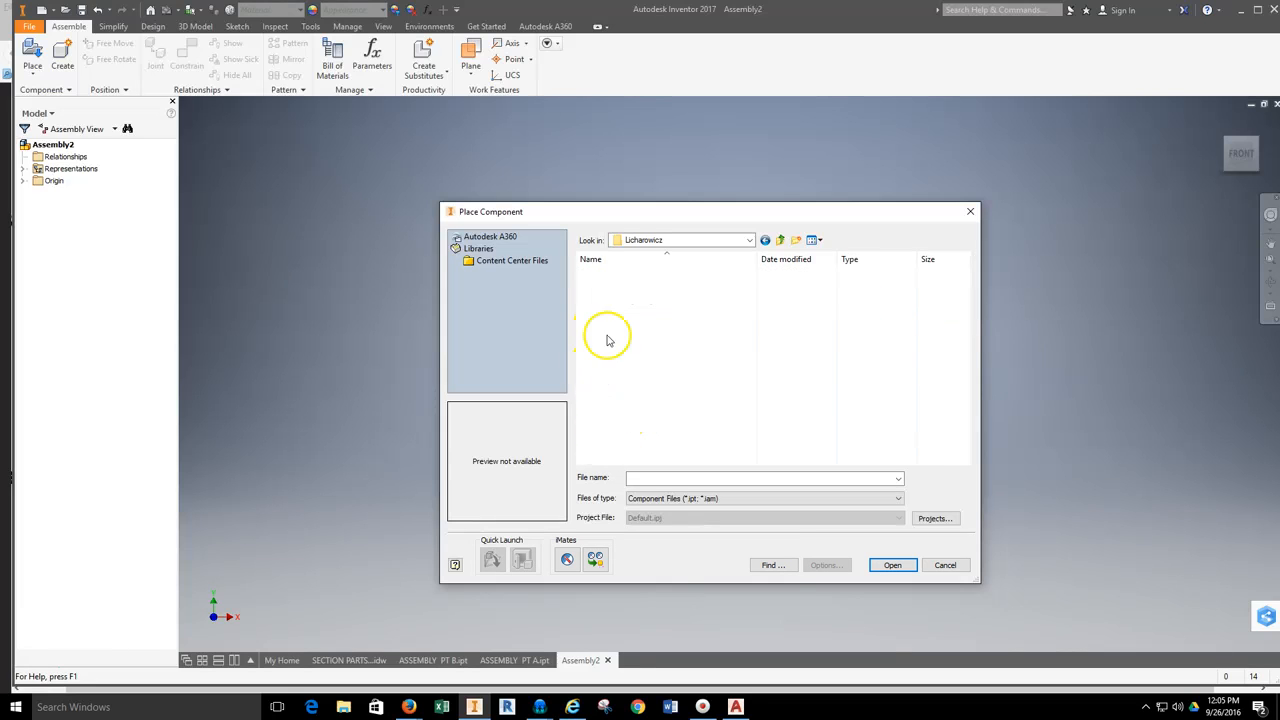
pyautogui.doubleClick(598, 340)
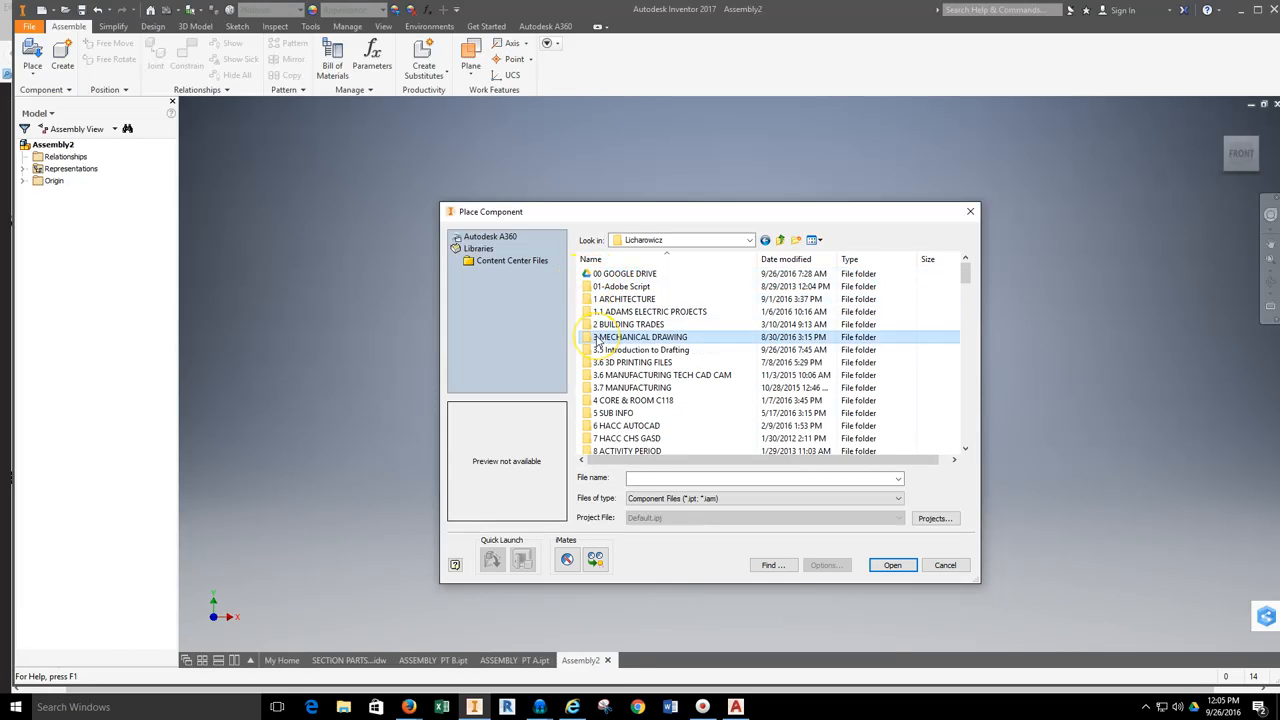
pyautogui.doubleClick(600, 299)
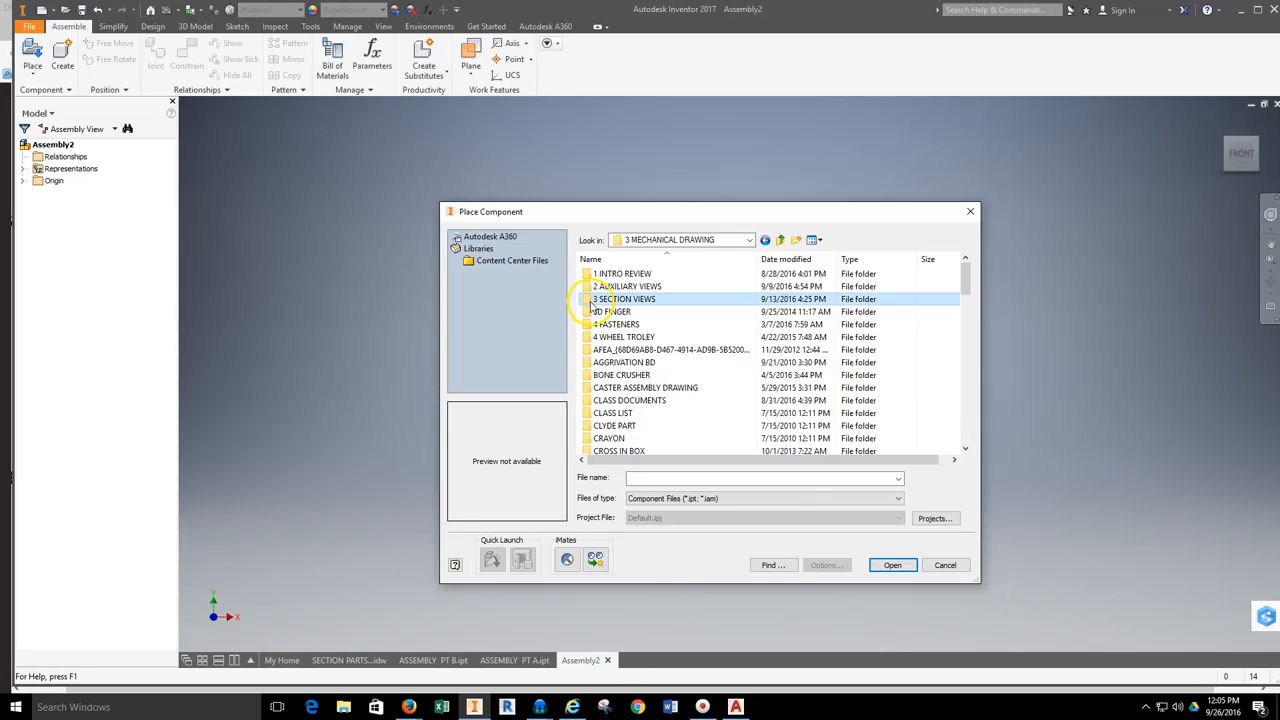
pyautogui.click(752, 242)
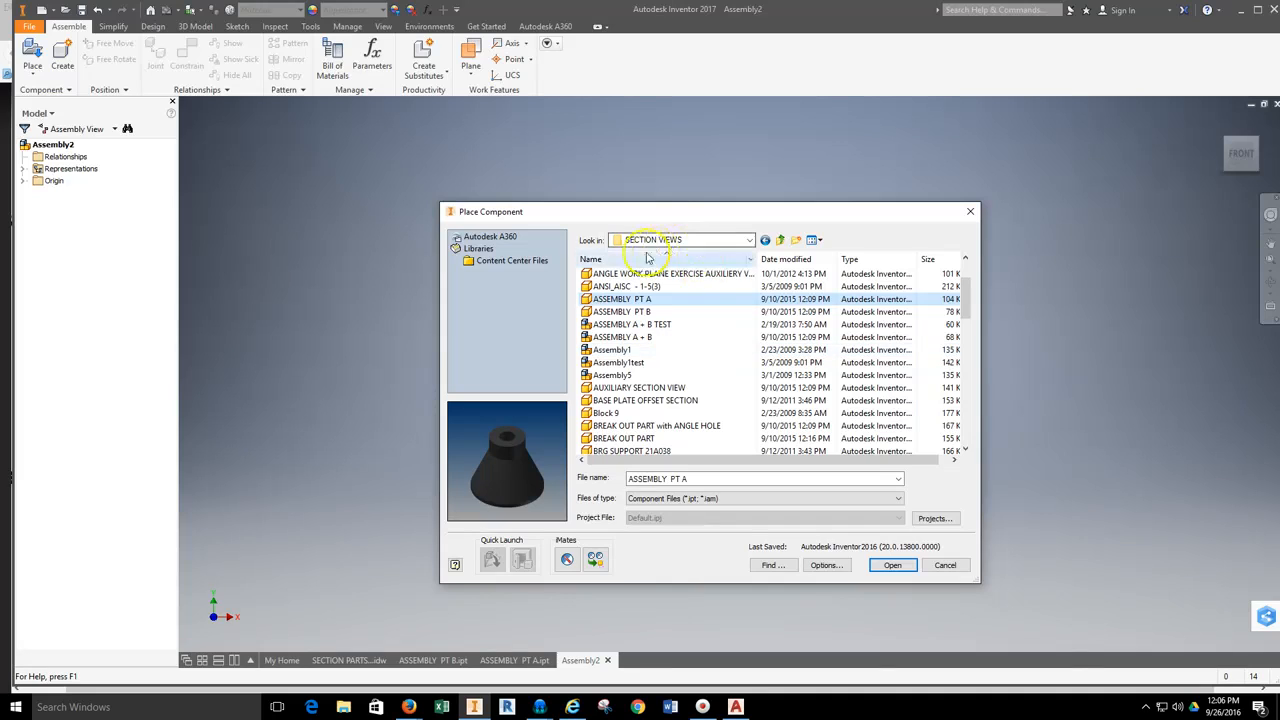
# Place one instance of ASSEMBLY PT A in the assembly
pyautogui.click(892, 566)
pyautogui.scroll(-5, 726, 374)
pyautogui.scroll(6, 722, 380)
pyautogui.click(687, 350)
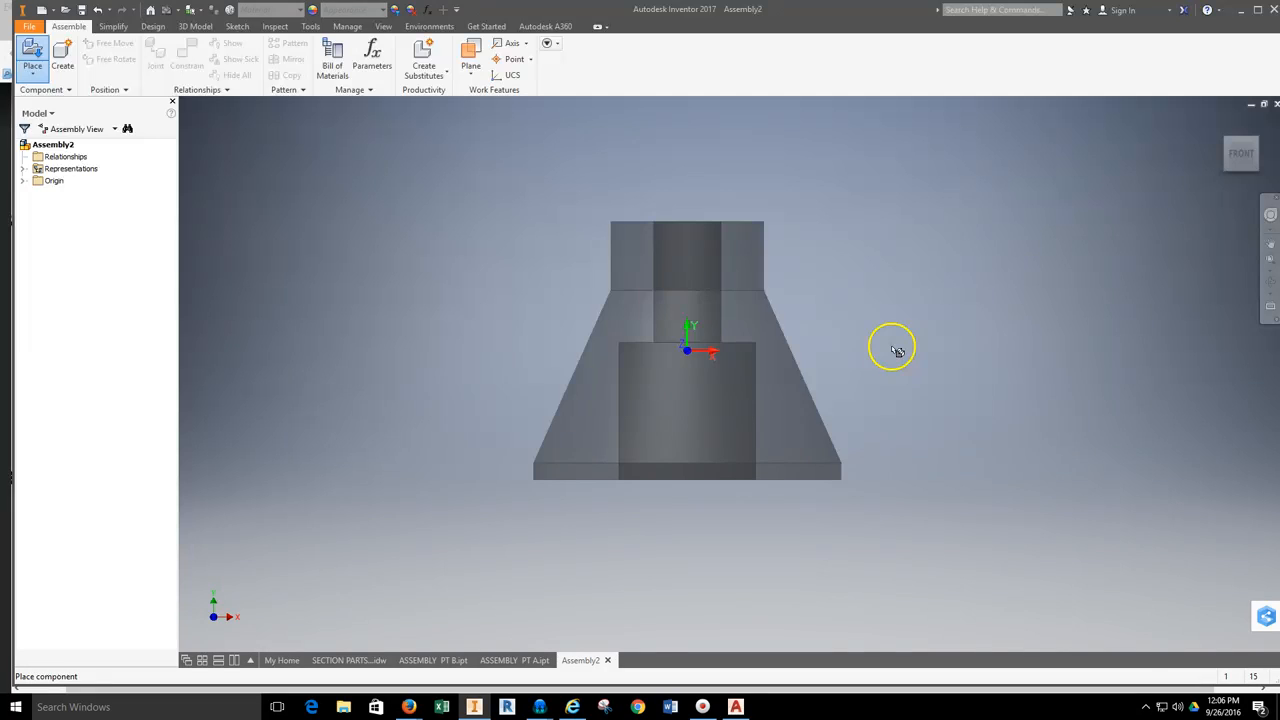
pyautogui.press('Escape')
# Place one instance of ASSEMBLY PT B from the SECTION VIEWS folder beside the conical part
pyautogui.click(33, 72)
pyautogui.click(54, 99)
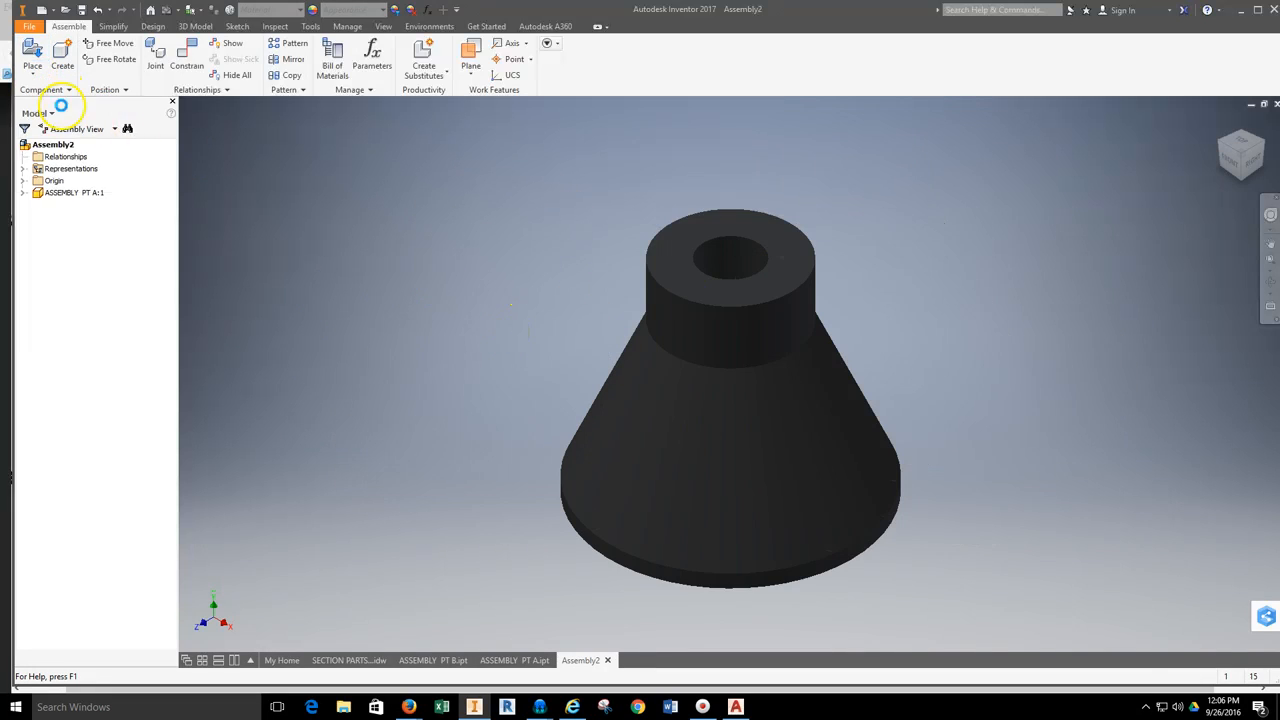
pyautogui.click(615, 375)
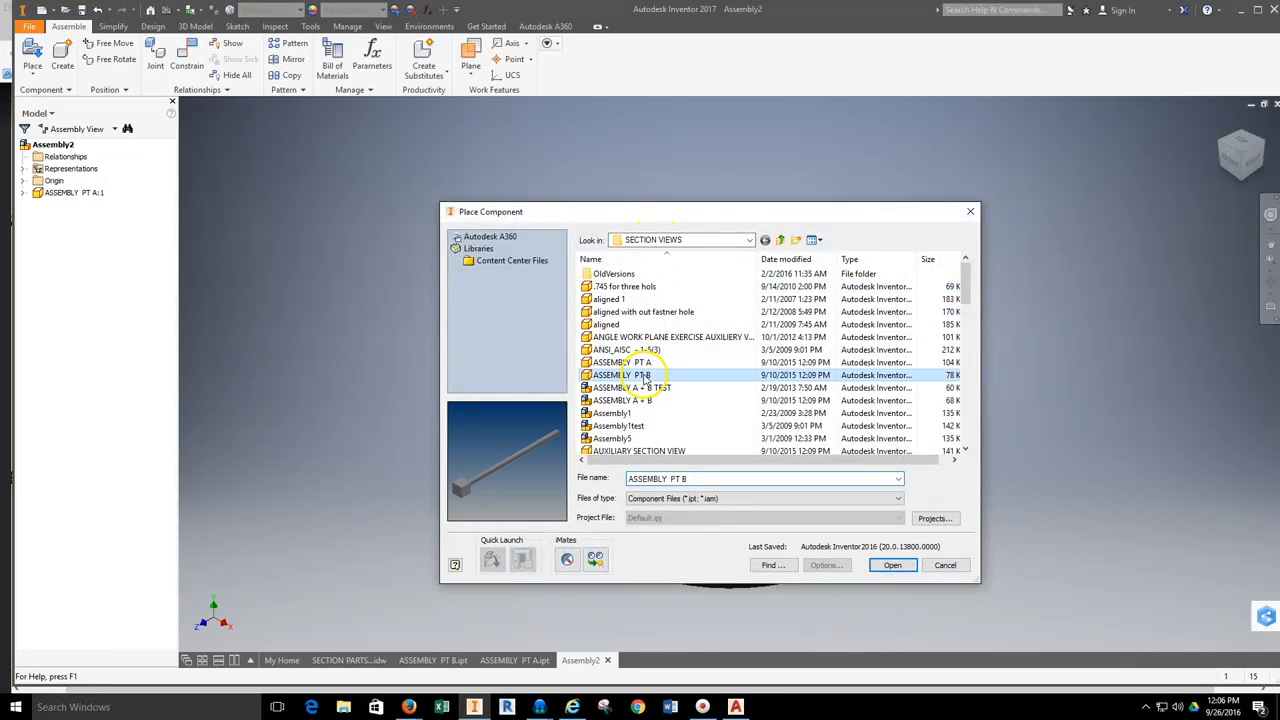
pyautogui.click(891, 563)
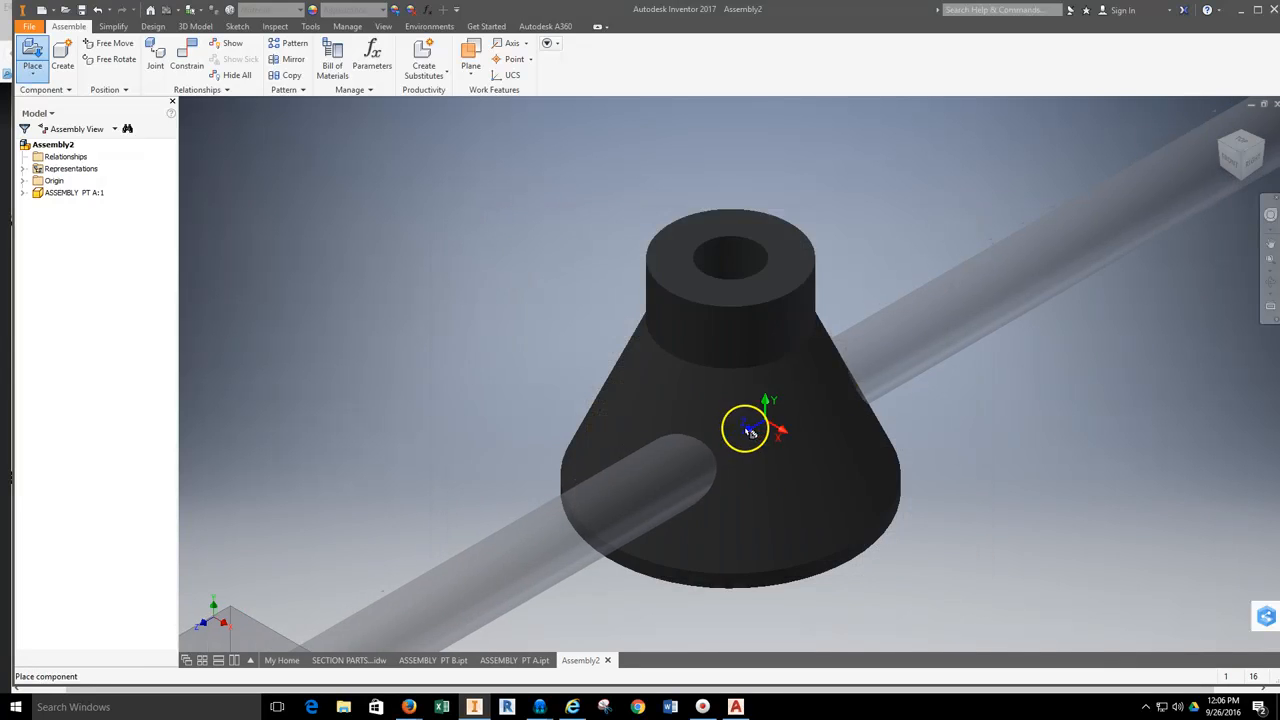
pyautogui.click(690, 311)
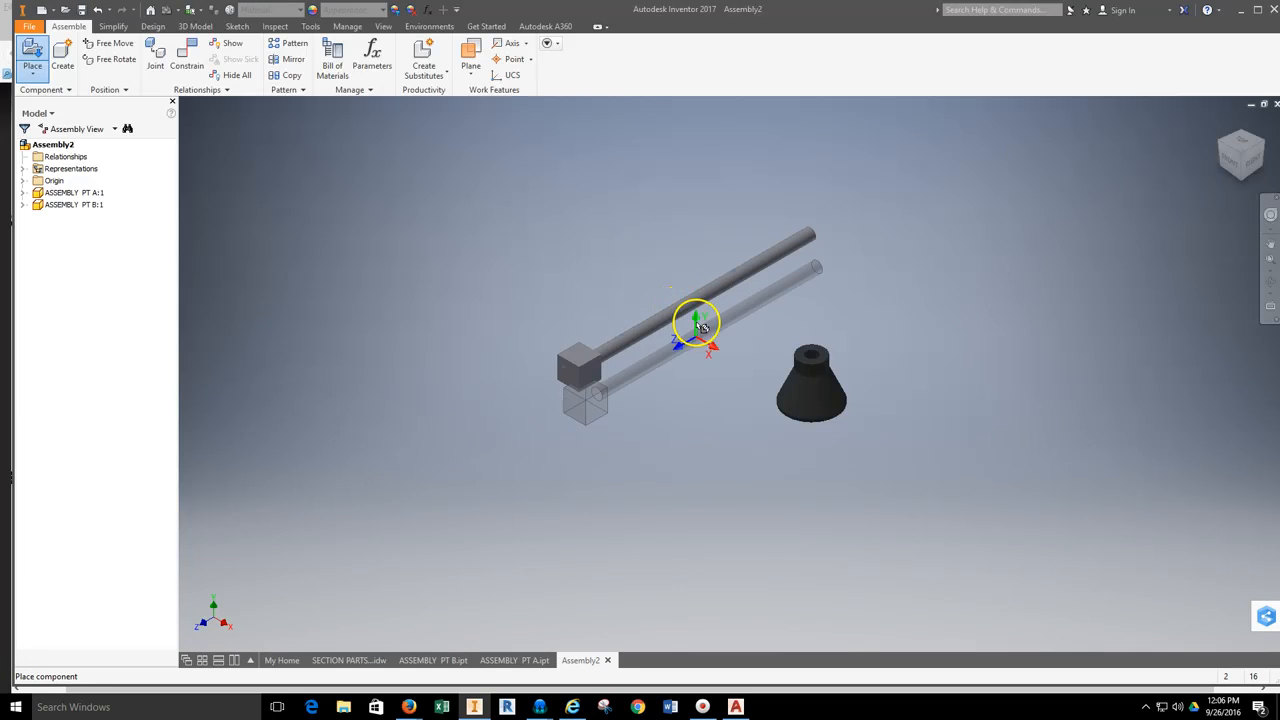
pyautogui.press('Escape')
# Examine both placed parts from below, including the square pocket in the base of the conical part
pyautogui.scroll(-3, 697, 346)
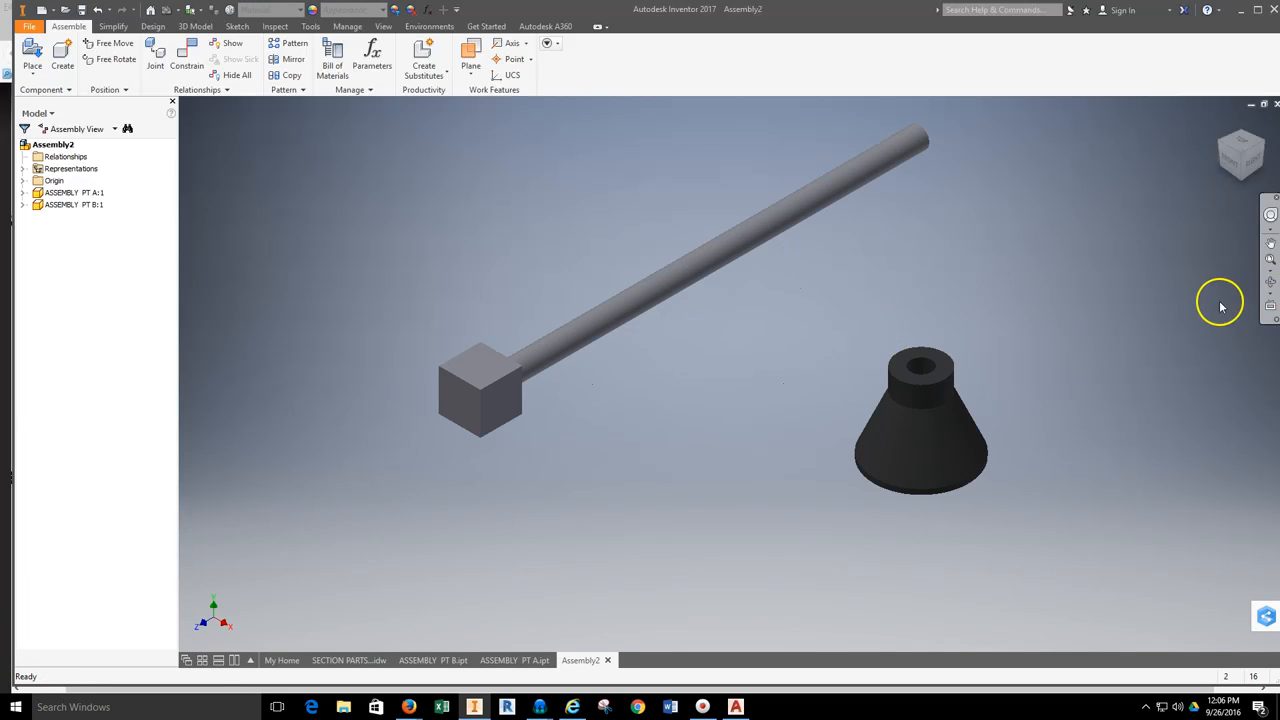
pyautogui.click(1270, 282)
pyautogui.moveTo(806, 437); pyautogui.dragTo(699, 155)
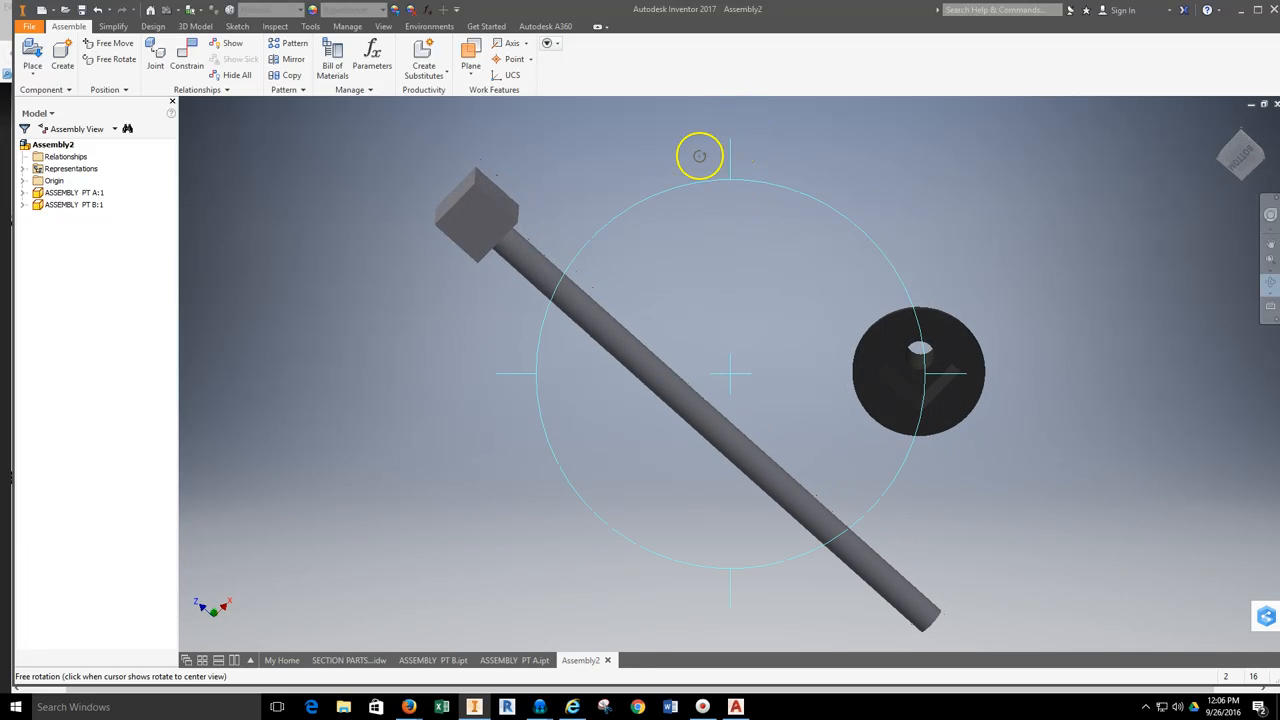
pyautogui.scroll(-2, 894, 371)
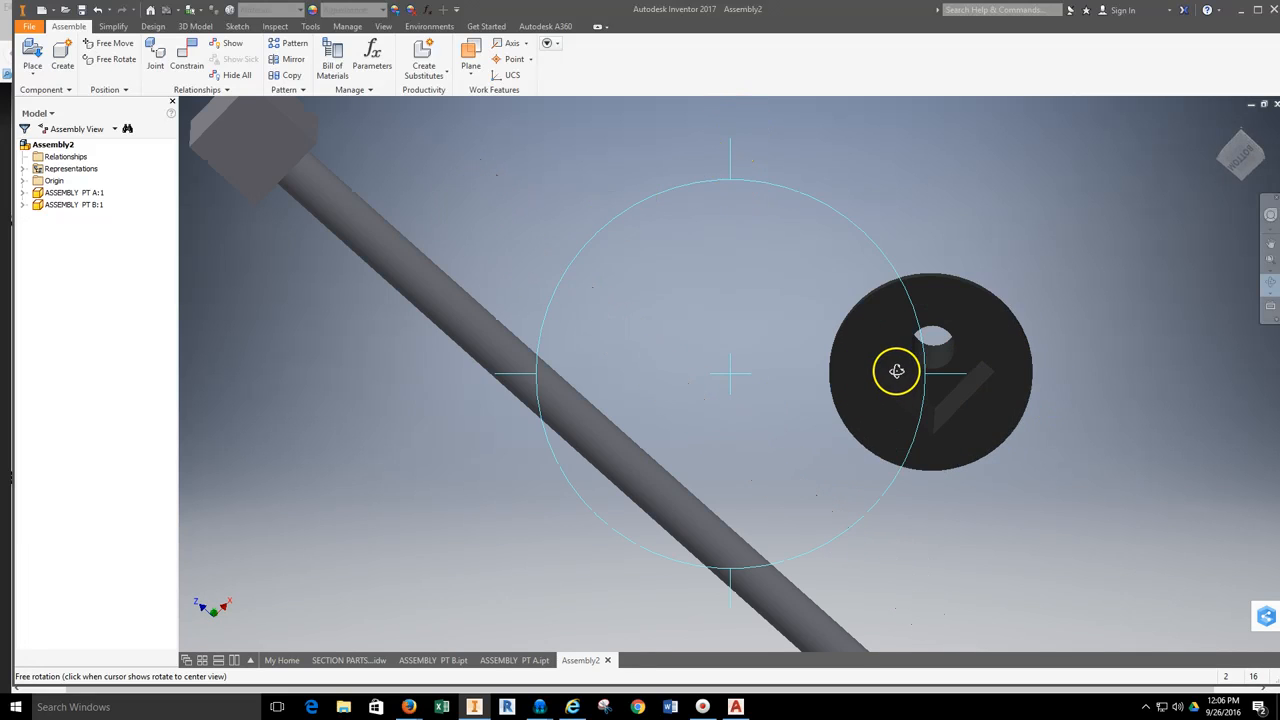
pyautogui.moveTo(894, 363); pyautogui.dragTo(877, 409)
pyautogui.scroll(3, 876, 357)
pyautogui.moveTo(846, 336); pyautogui.dragTo(699, 328, button='middle')
pyautogui.press('Escape')
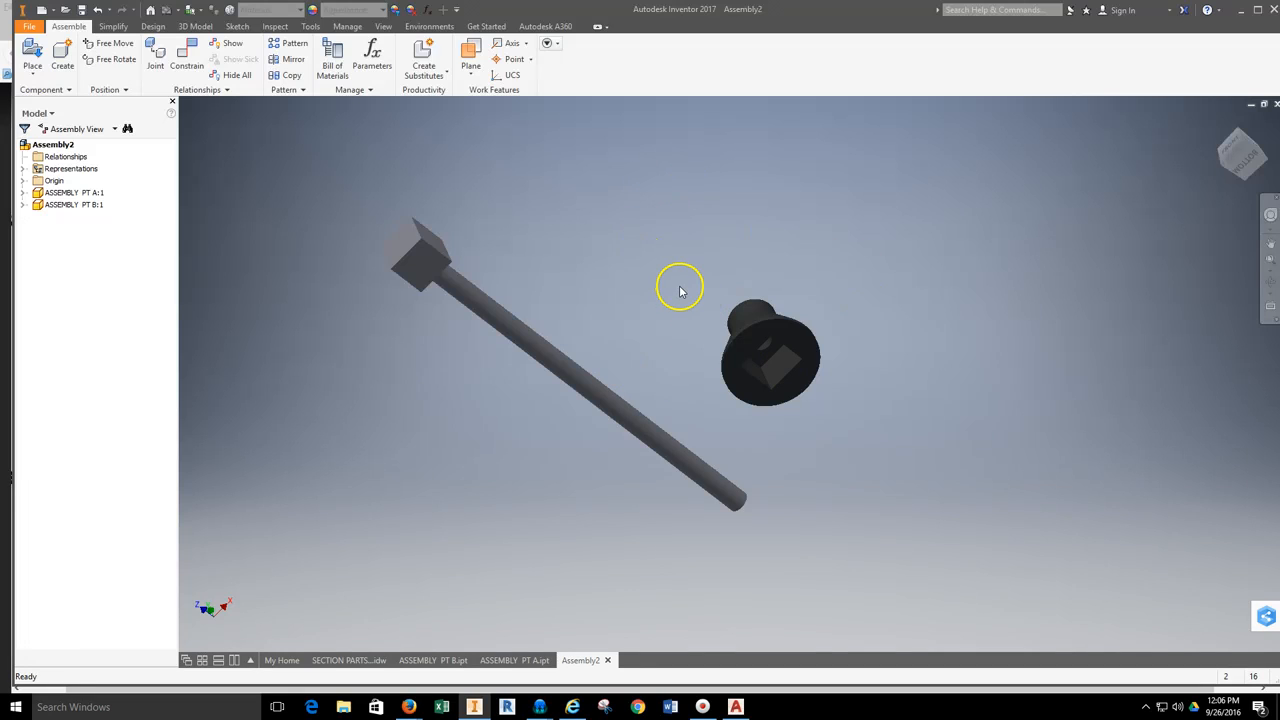
pyautogui.click(789, 332)
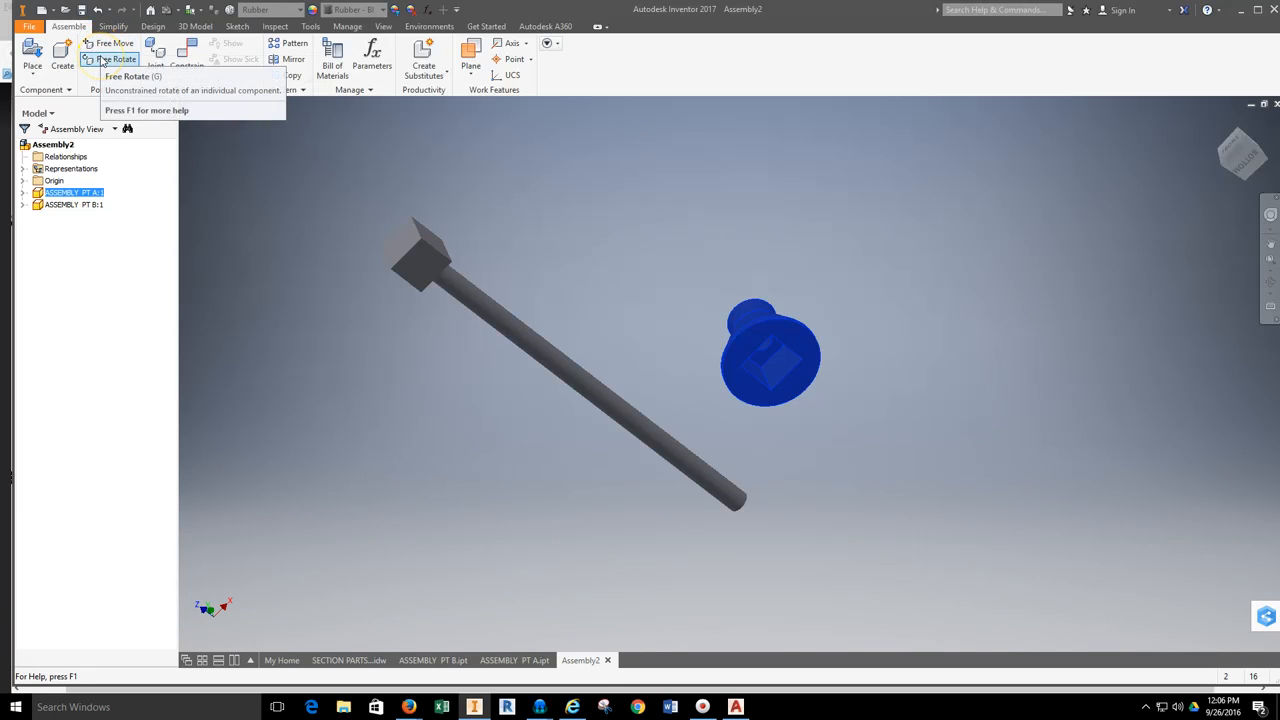
pyautogui.click(964, 190)
# Turn on the visibility of the assembly's XZ origin plane
pyautogui.click(1264, 152)
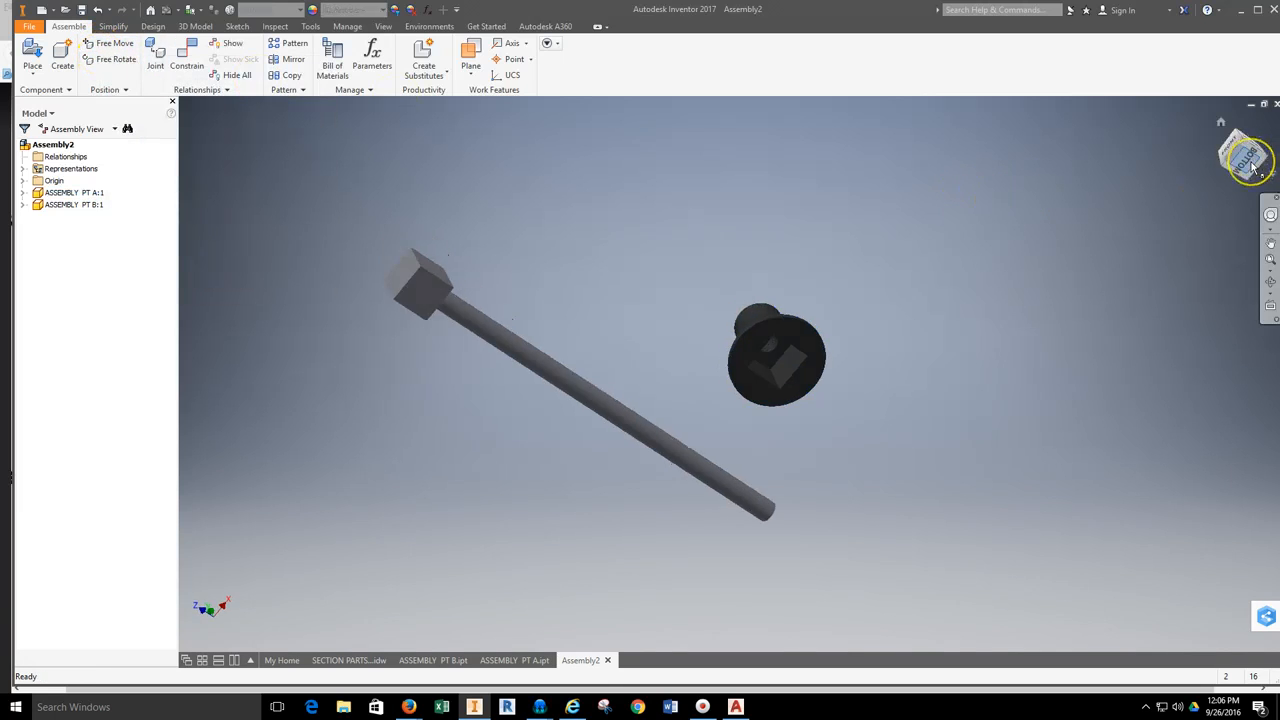
pyautogui.click(1266, 156)
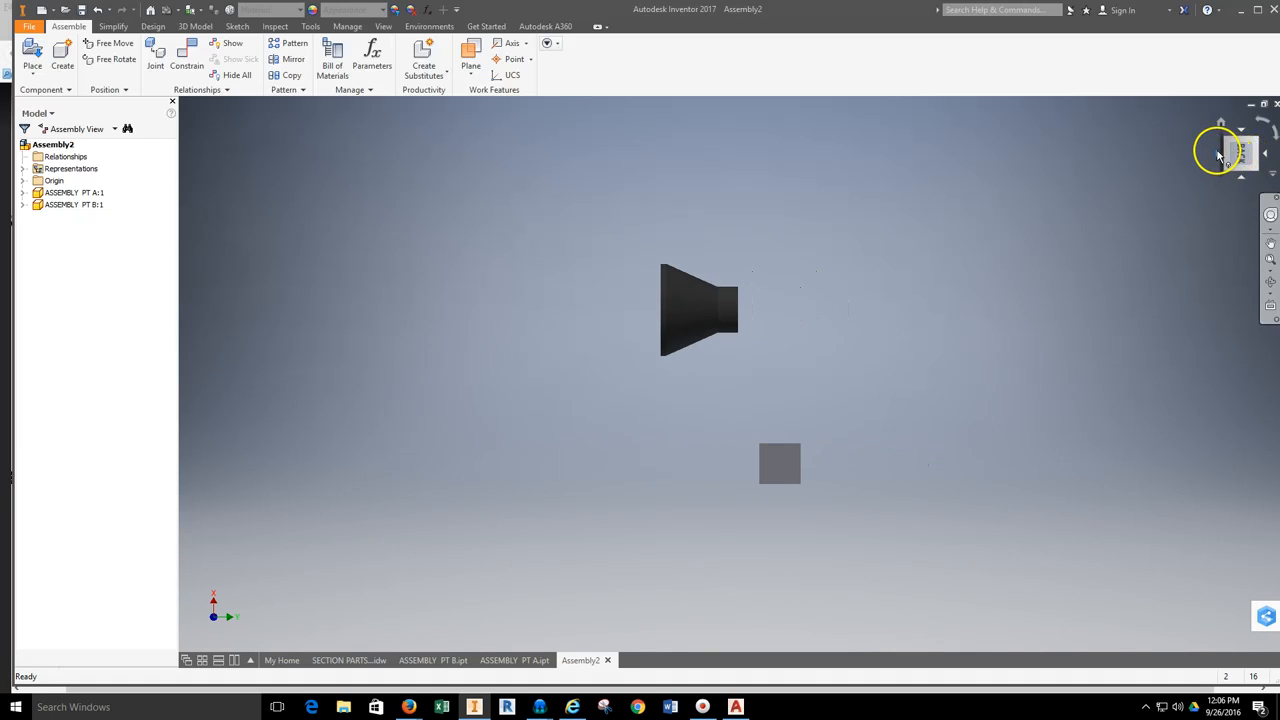
pyautogui.click(1219, 155)
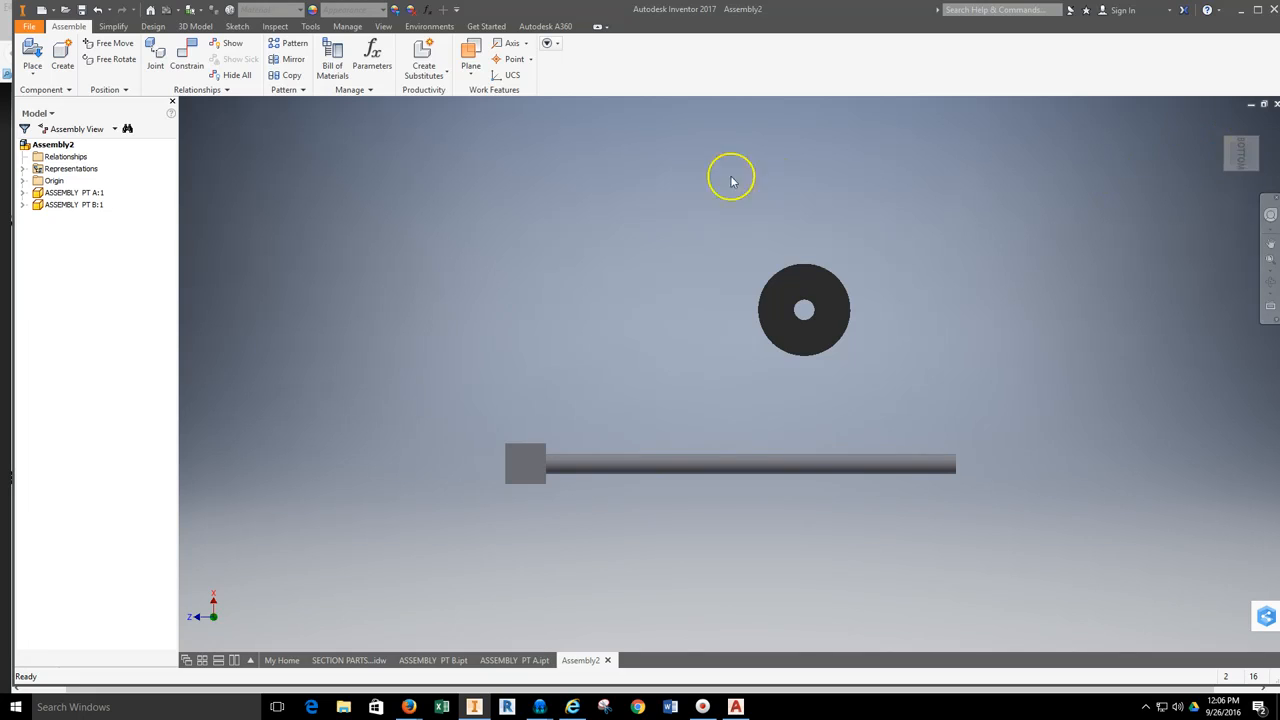
pyautogui.click(23, 181)
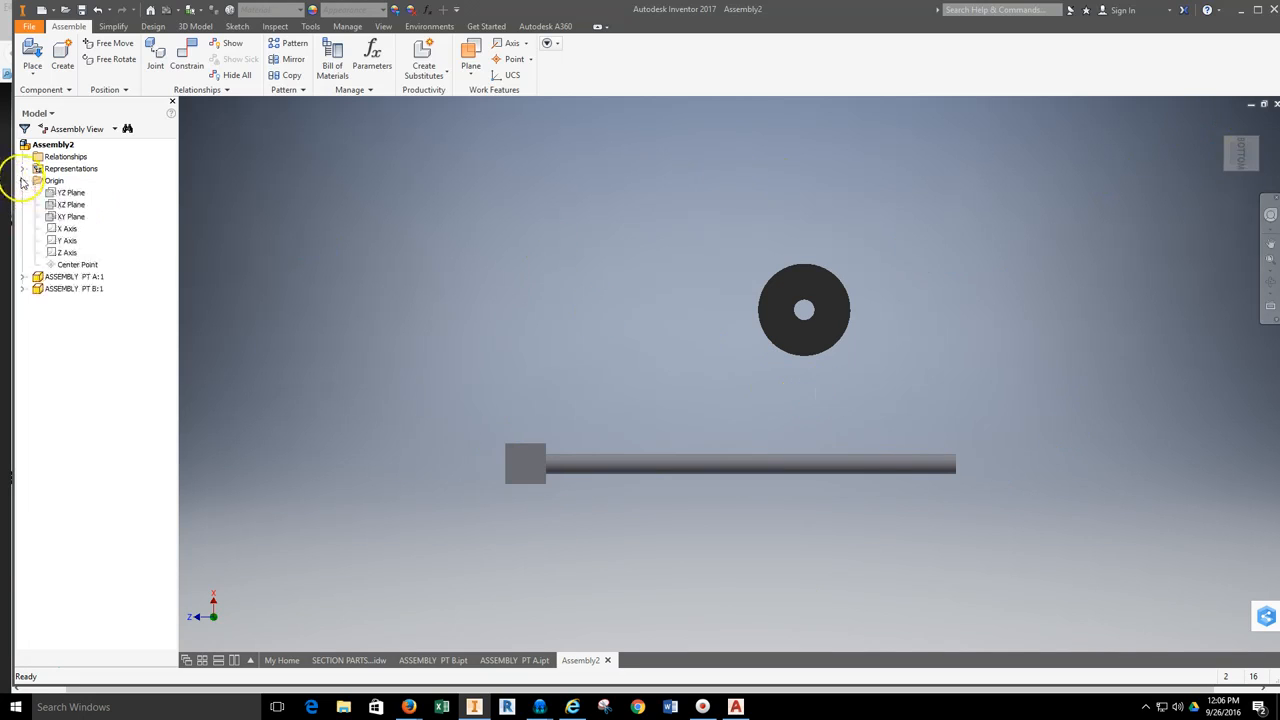
pyautogui.click(68, 204)
pyautogui.rightClick(68, 204)
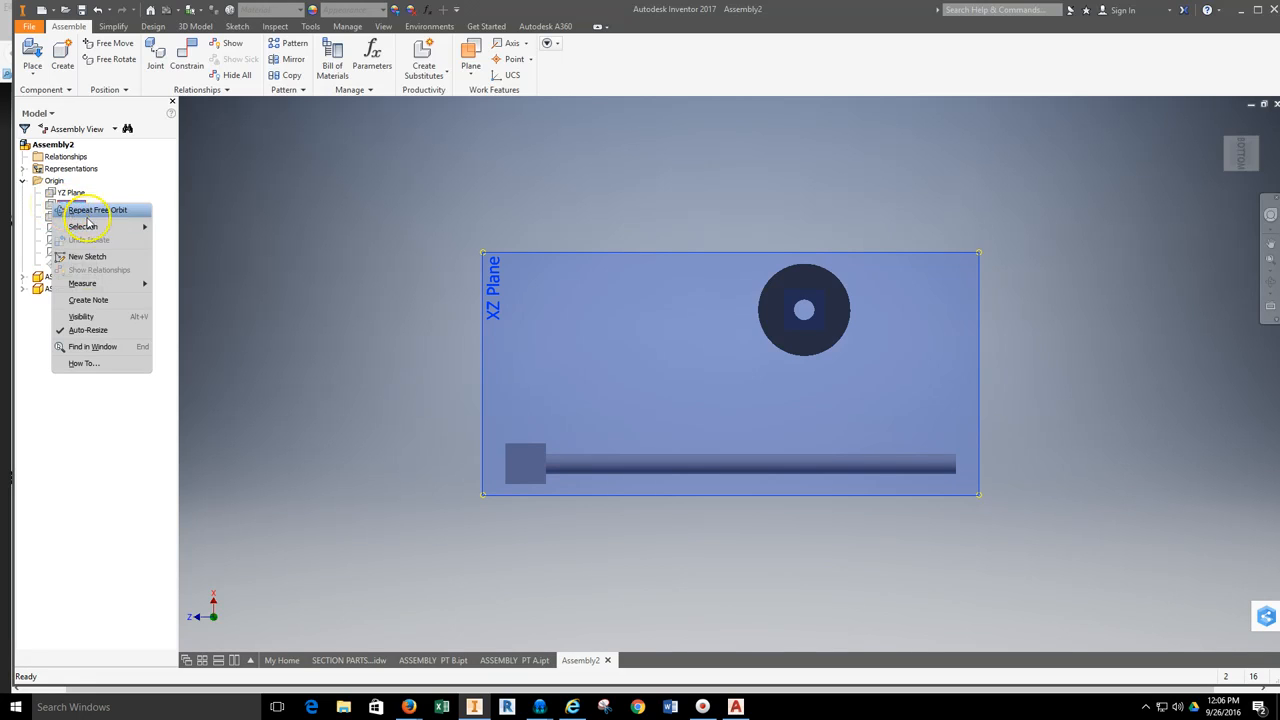
pyautogui.click(85, 317)
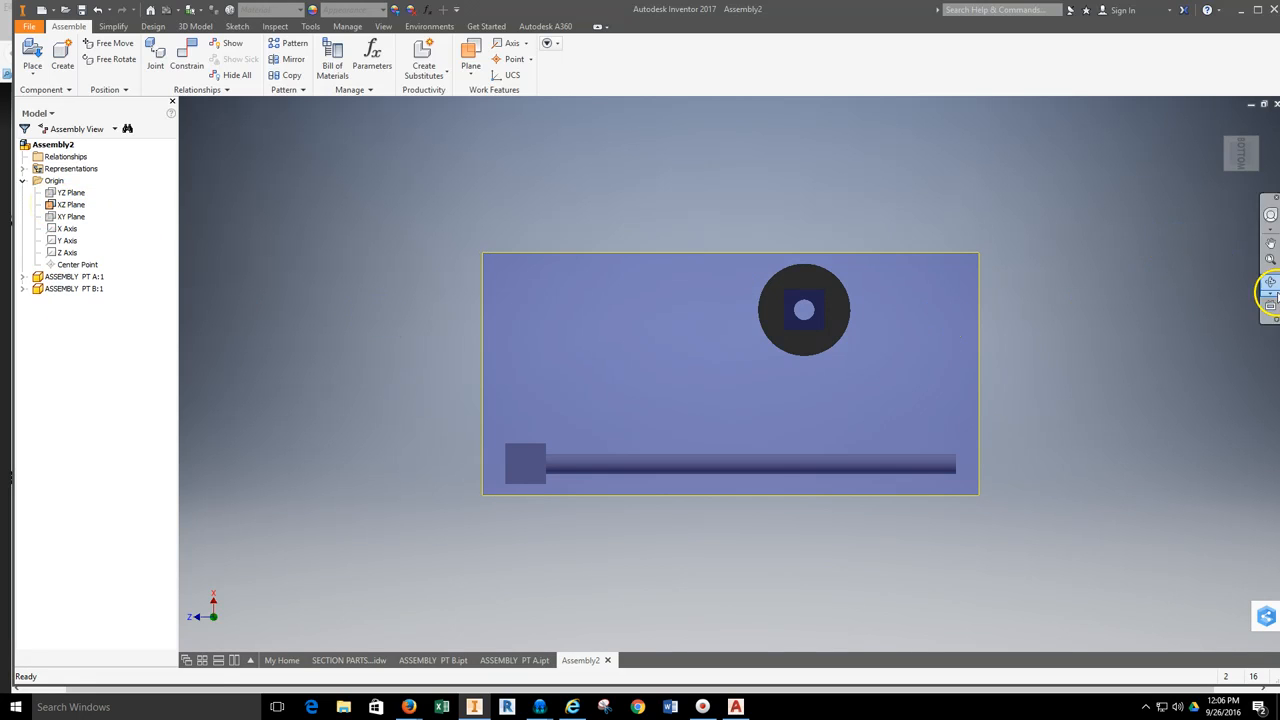
# Turn off the visibility of the assembly's XZ origin plane
pyautogui.click(1272, 287)
pyautogui.moveTo(690, 374); pyautogui.dragTo(794, 381)
pyautogui.press('F2')
pyautogui.moveTo(559, 285); pyautogui.dragTo(487, 247)
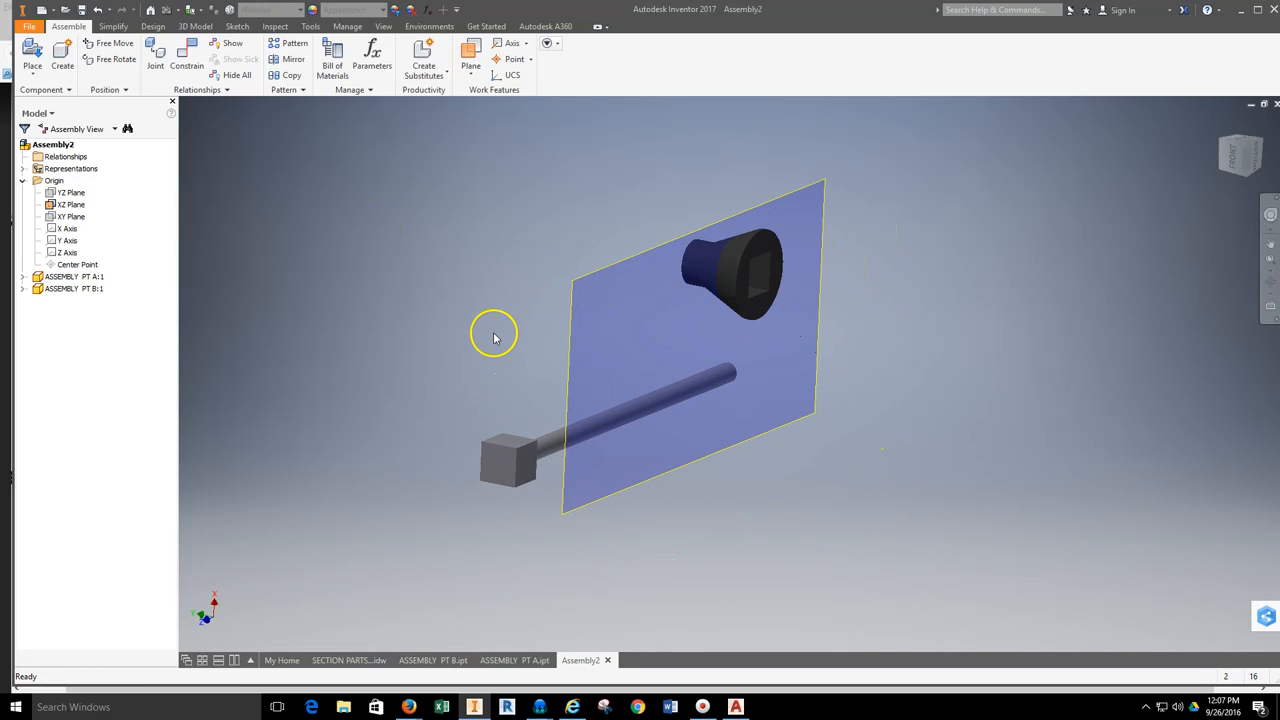
pyautogui.rightClick(69, 205)
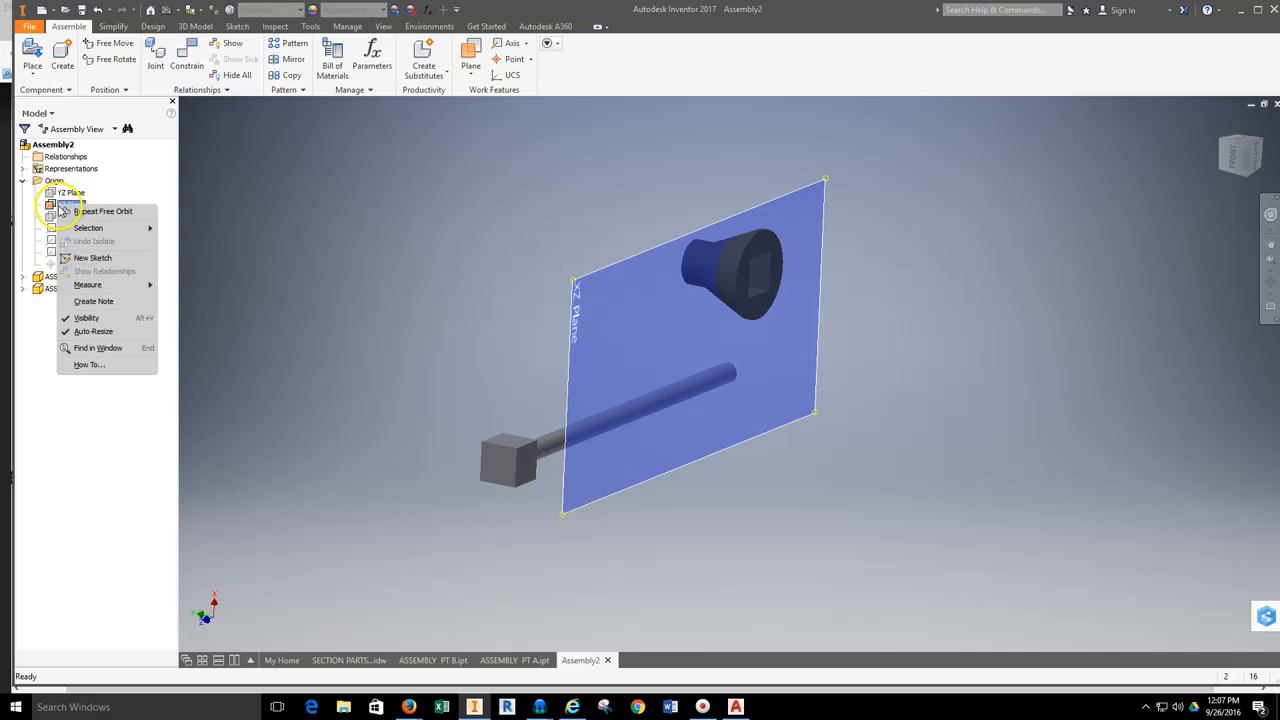
pyautogui.click(87, 318)
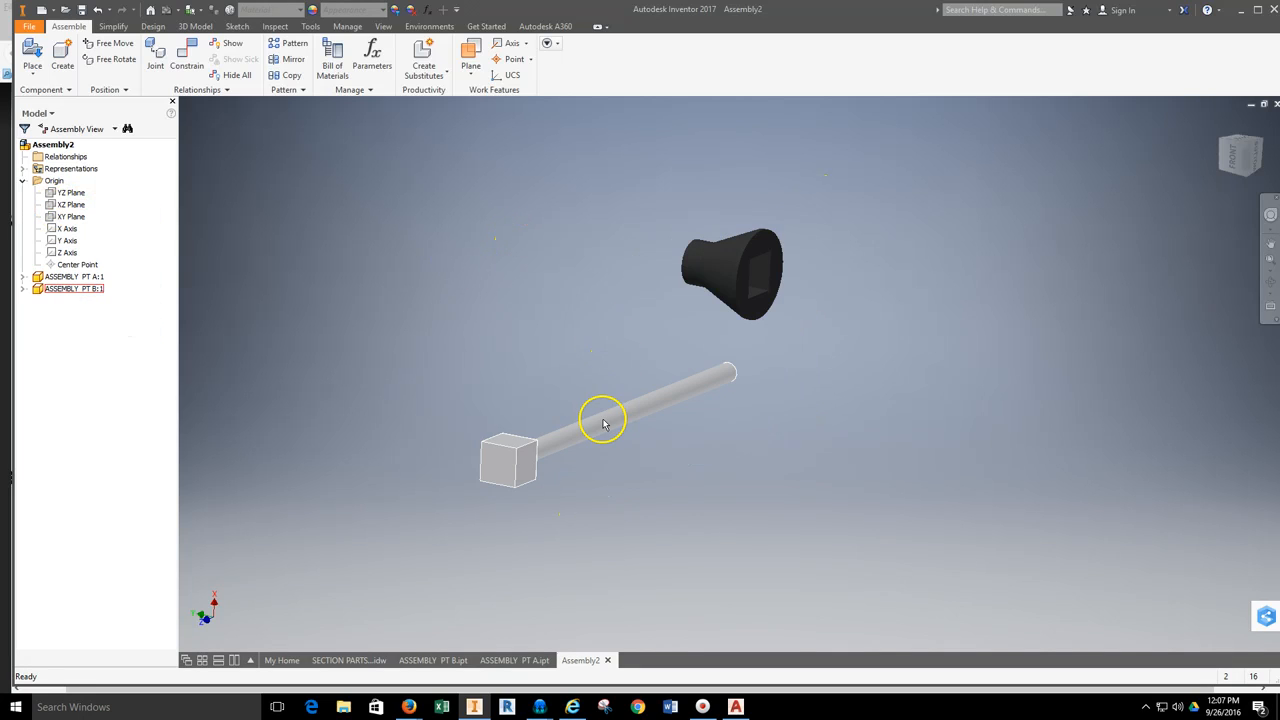
# Begin an Insert constraint, picking the circular edge where the round shaft of ASSEMBLY PT B meets its square block
pyautogui.click(204, 66)
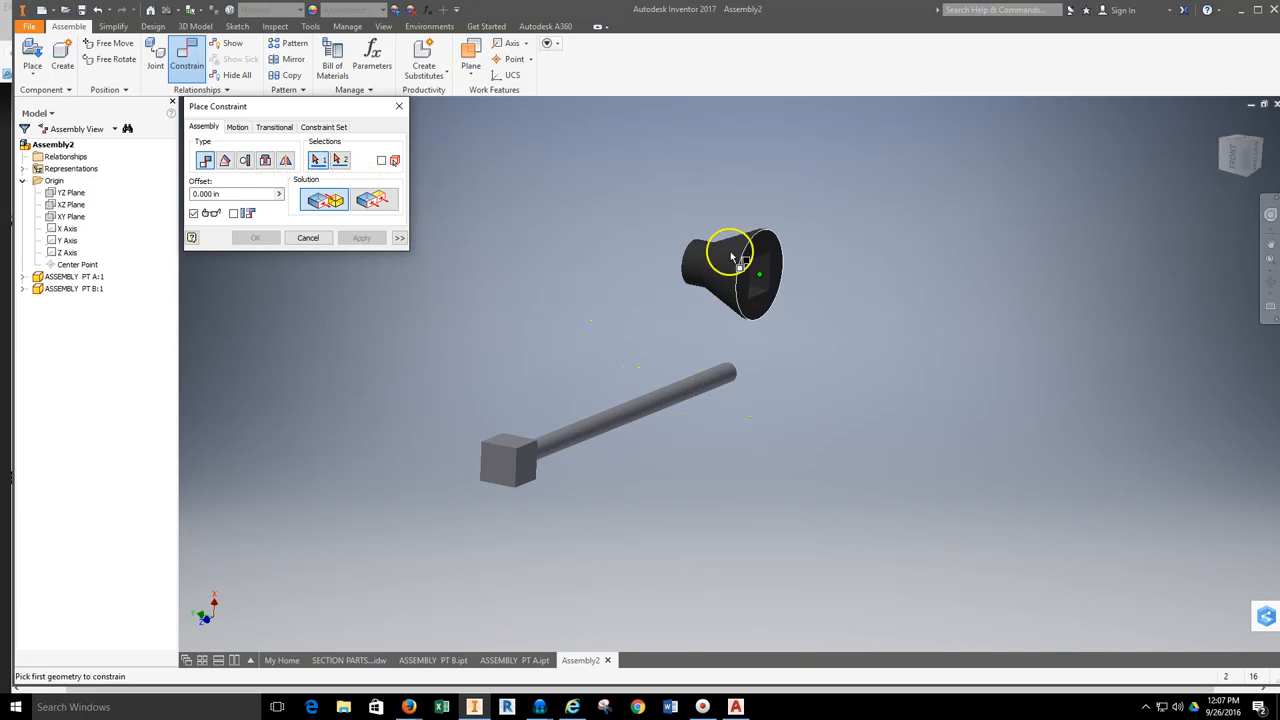
pyautogui.click(1270, 281)
pyautogui.moveTo(794, 354); pyautogui.dragTo(528, 449)
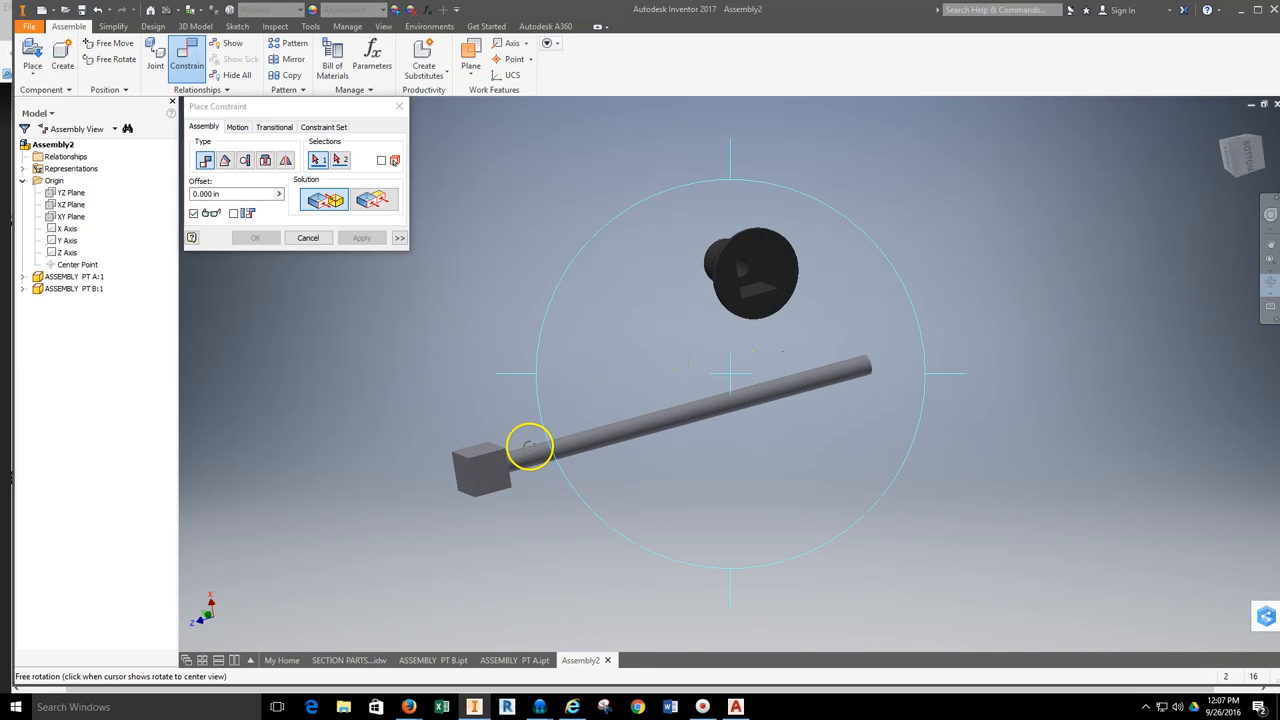
pyautogui.scroll(2, 510, 465)
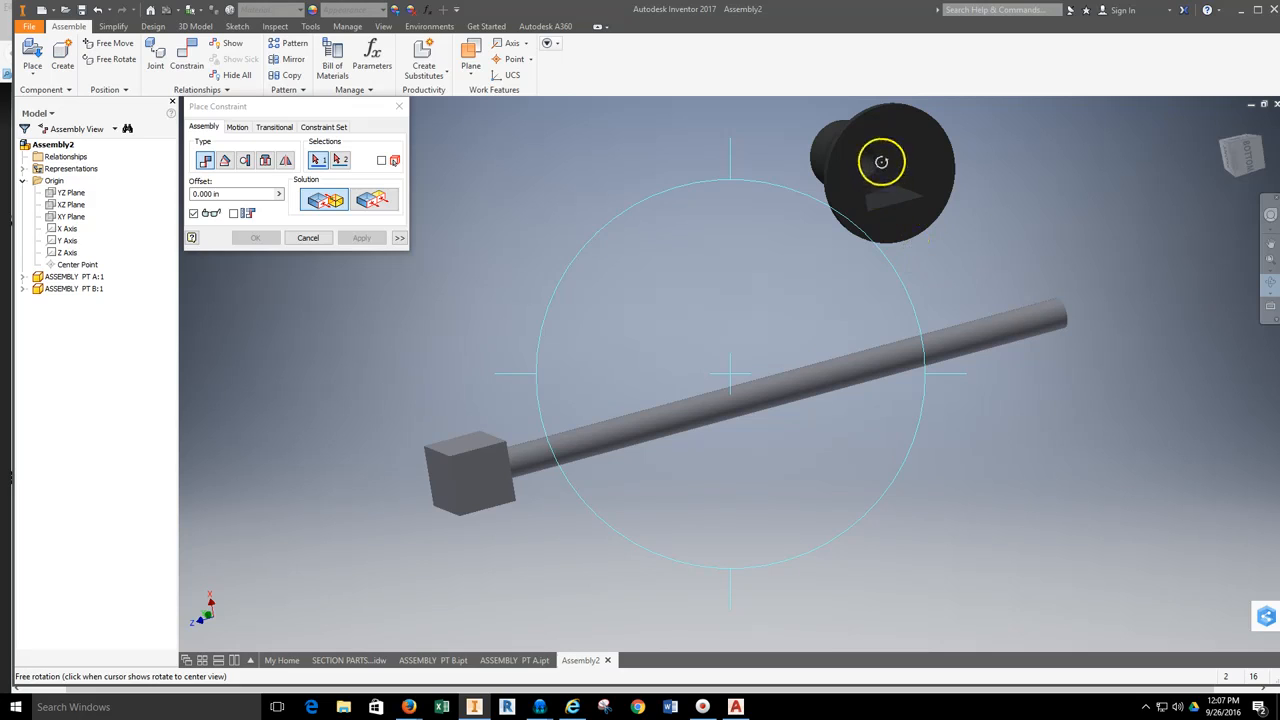
pyautogui.rightClick(477, 170)
pyautogui.click(519, 165)
pyautogui.click(267, 163)
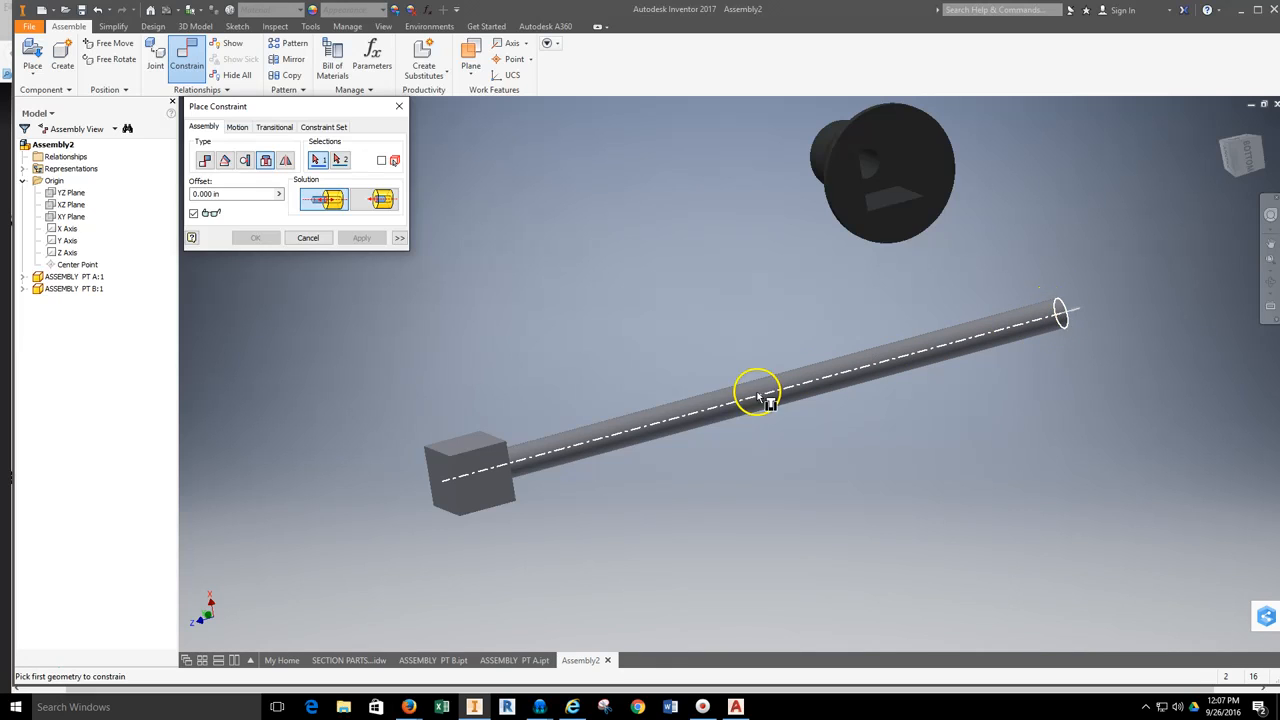
pyautogui.click(541, 459)
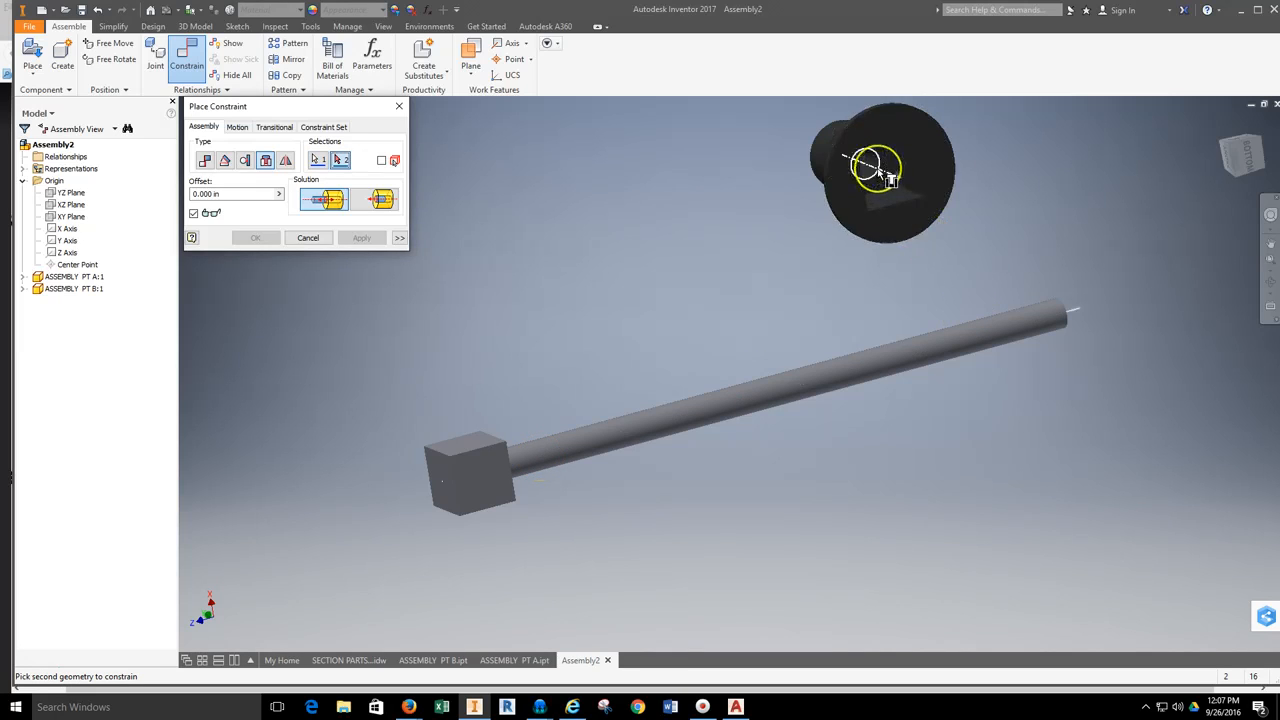
# Complete the Insert constraint with the round hole's edge inside the square pocket of ASSEMBLY PT A, using a 0.000 in offset
pyautogui.scroll(3, 878, 172)
pyautogui.scroll(-3, 871, 135)
pyautogui.scroll(5, 851, 262)
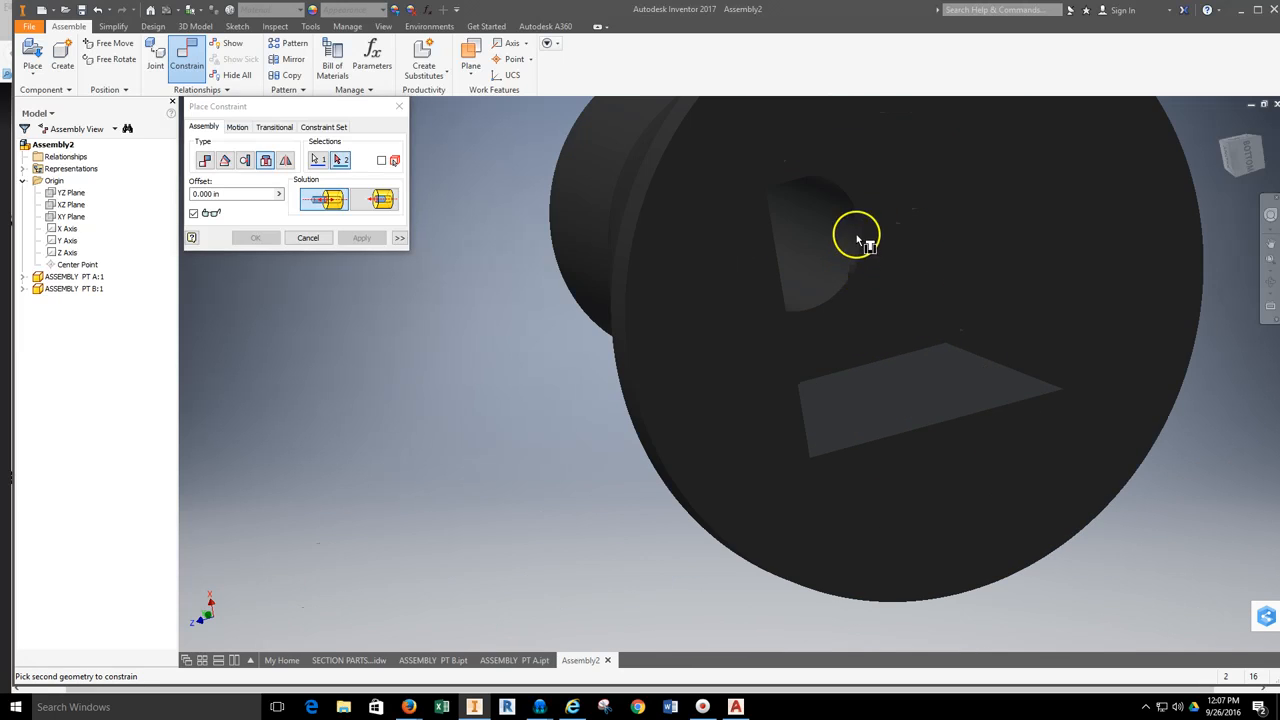
pyautogui.scroll(-3, 857, 240)
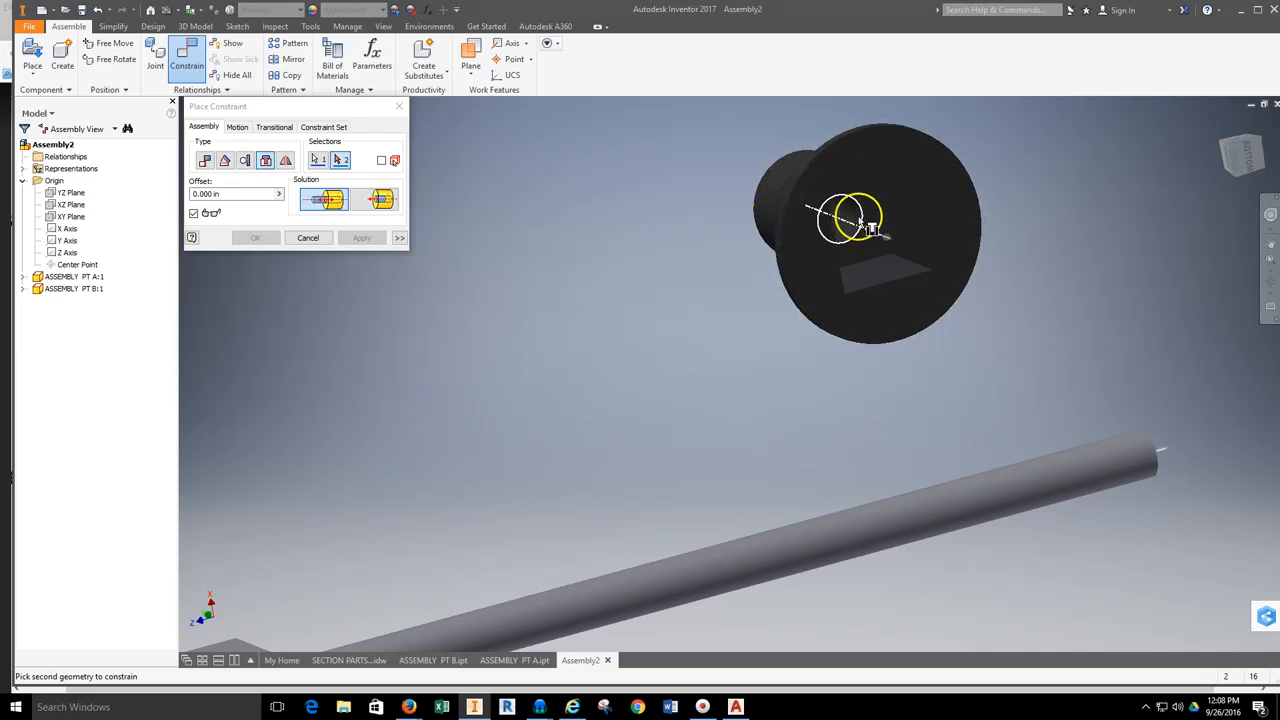
pyautogui.click(859, 221)
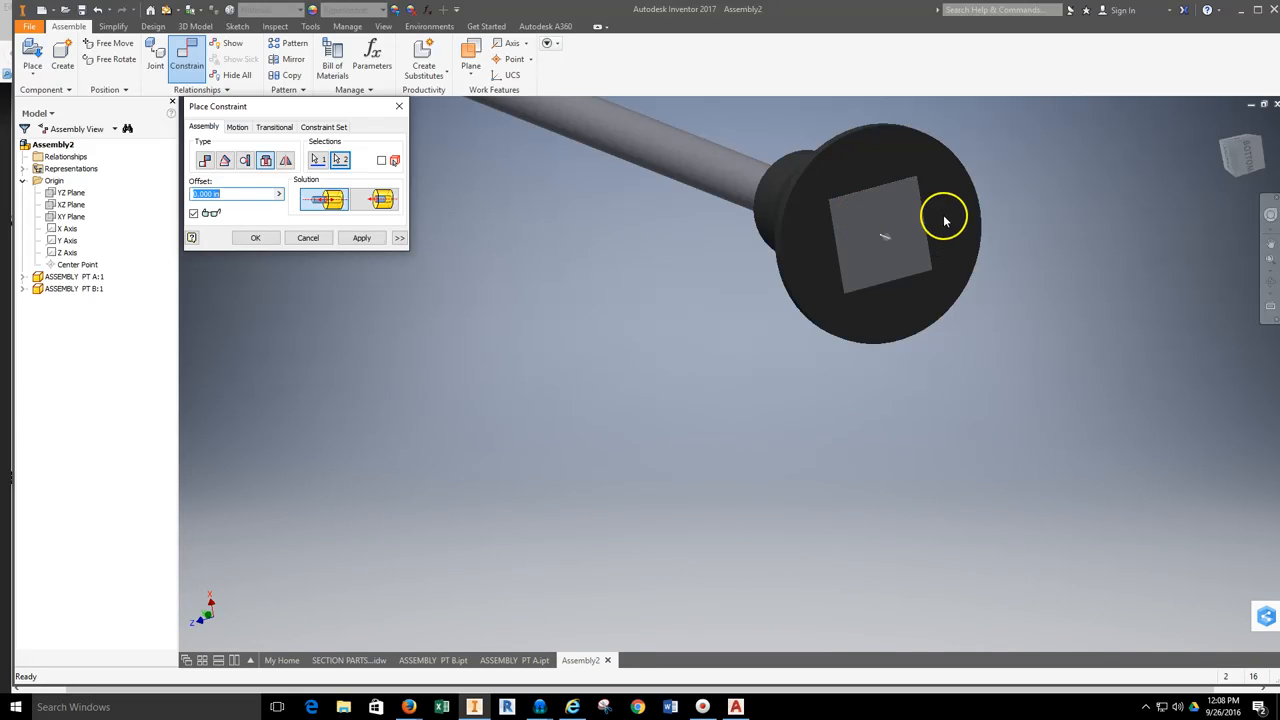
pyautogui.scroll(5, 945, 220)
pyautogui.scroll(-5, 926, 210)
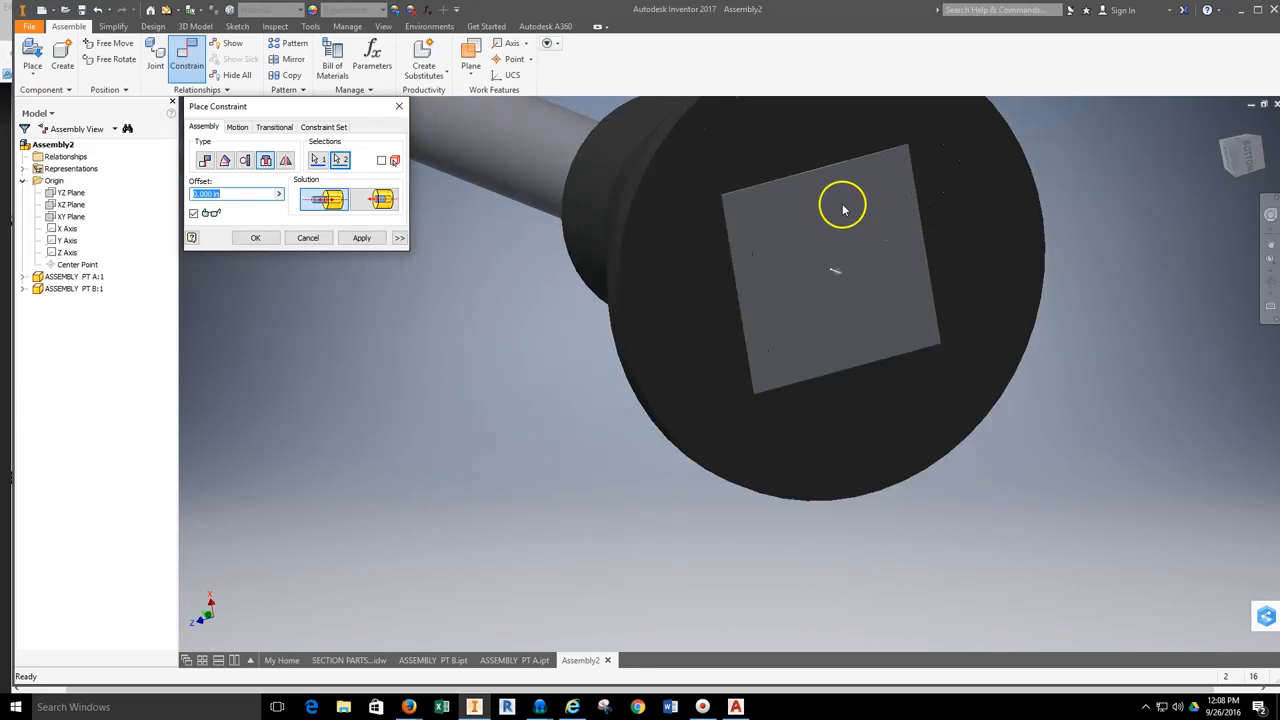
pyautogui.click(1270, 283)
pyautogui.moveTo(782, 455); pyautogui.dragTo(662, 456)
pyautogui.click(345, 241)
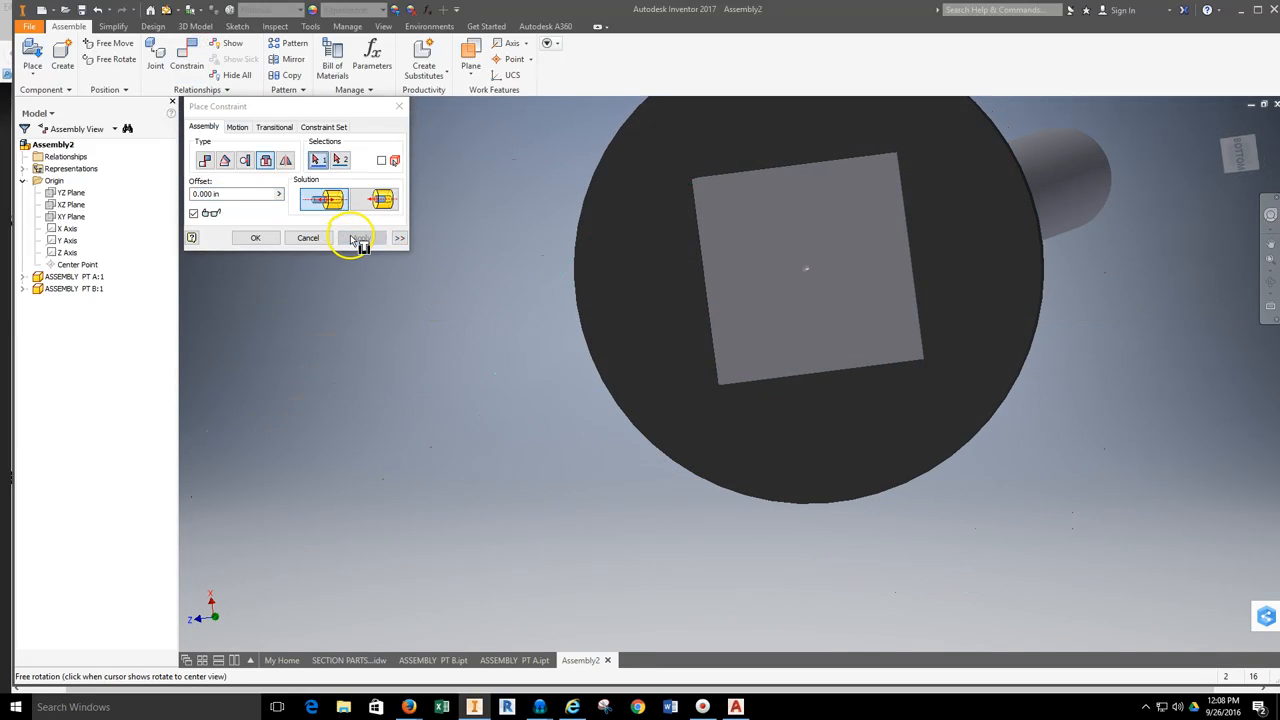
pyautogui.click(308, 238)
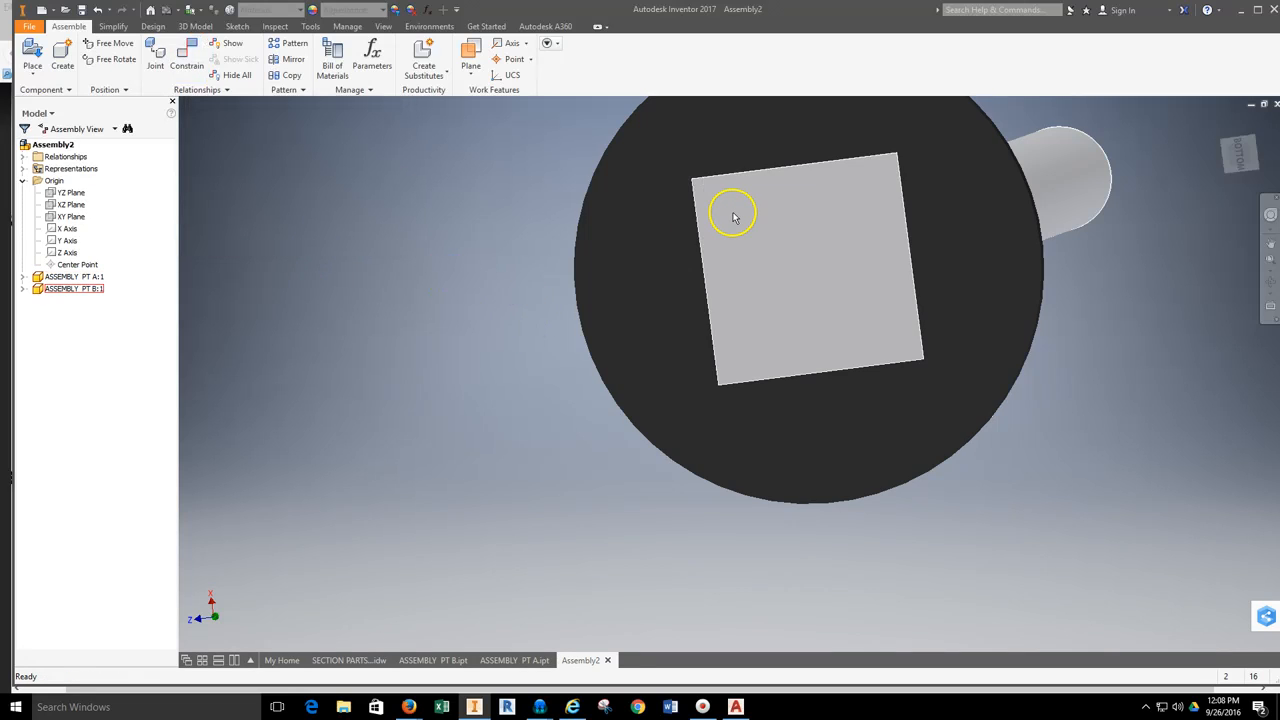
# Examine how the square block's corners fit in the pocket of the conical part, and inspect the joined assembly
pyautogui.scroll(5, 720, 171)
pyautogui.scroll(-6, 704, 171)
pyautogui.scroll(-6, 645, 196)
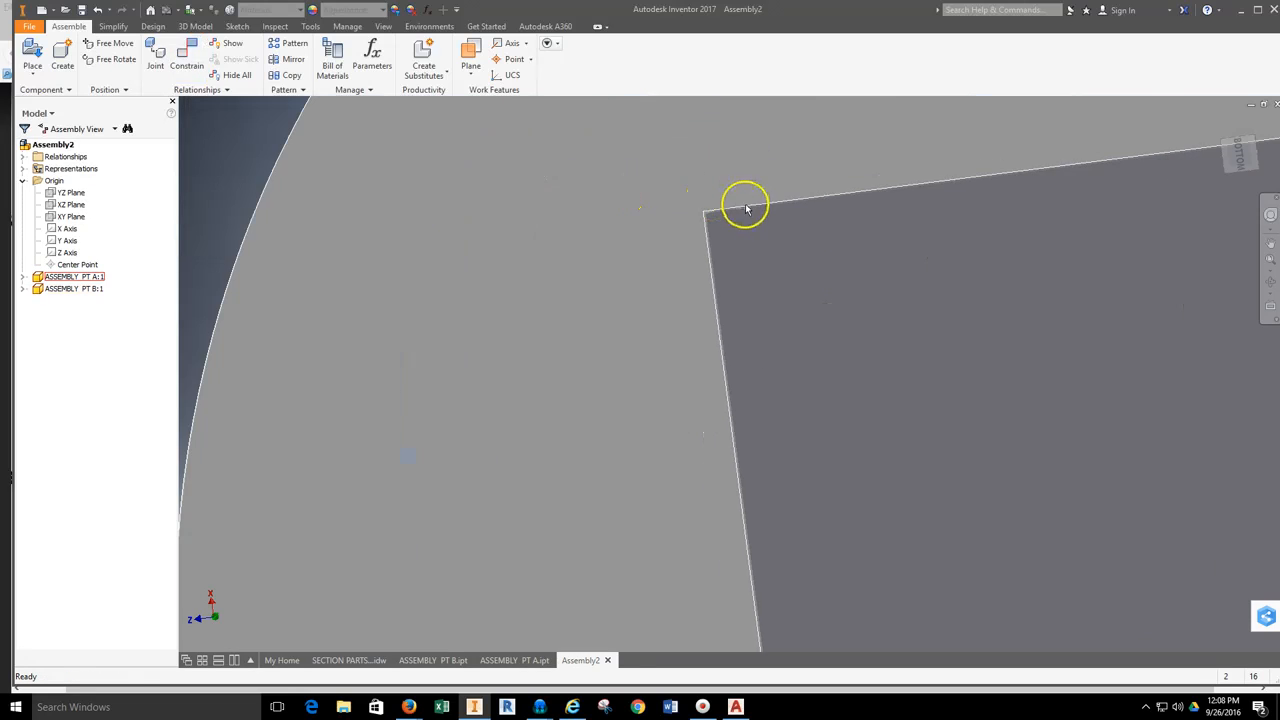
pyautogui.moveTo(526, 265); pyautogui.dragTo(746, 231, button='middle')
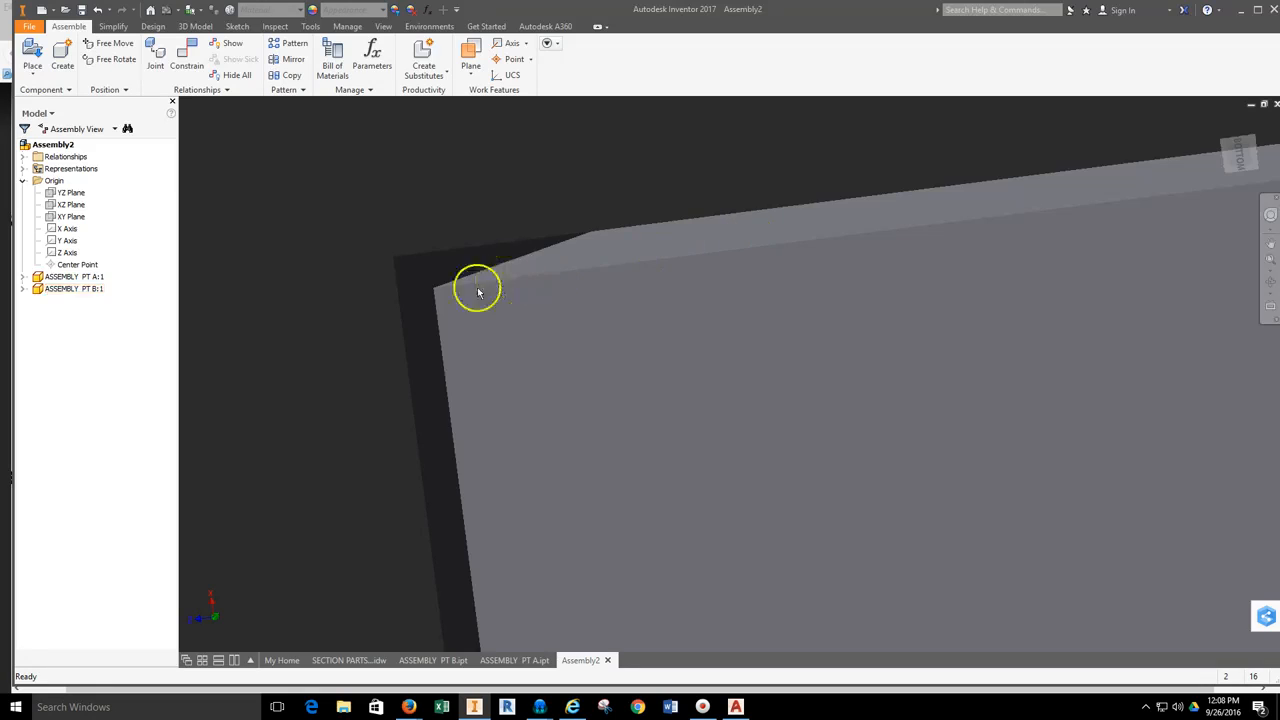
pyautogui.scroll(-5, 410, 283)
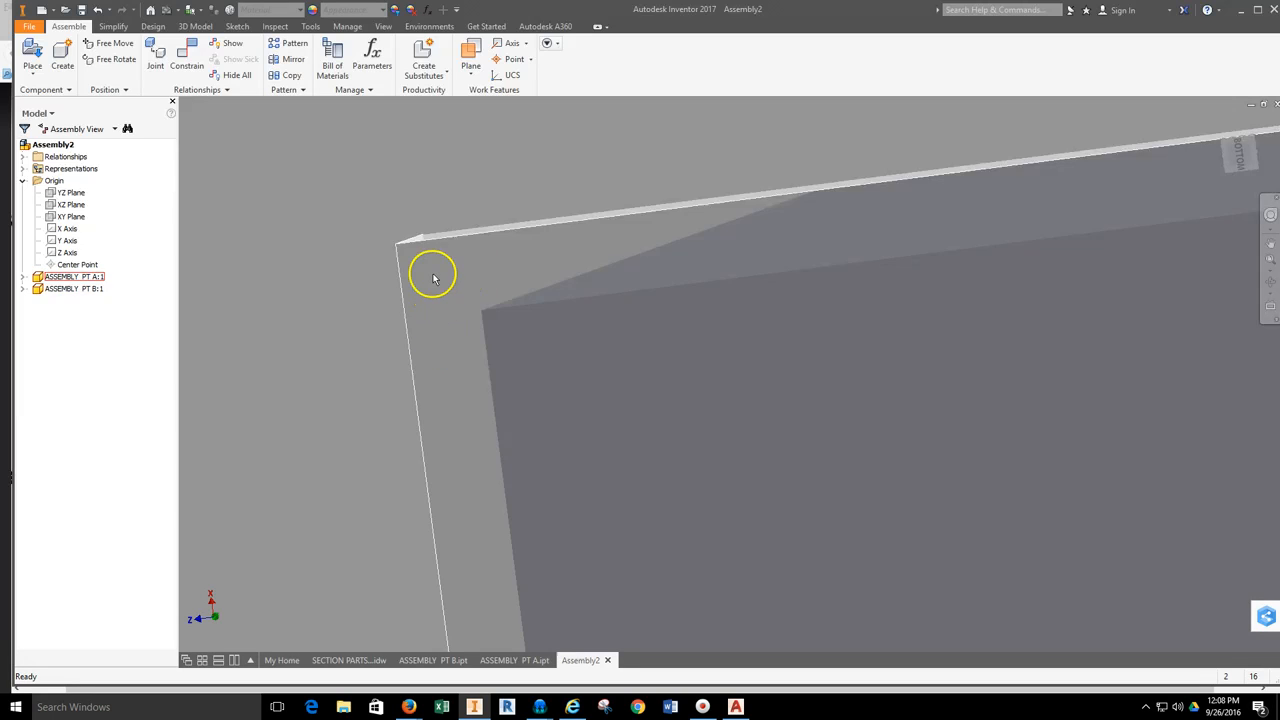
pyautogui.scroll(-2, 430, 281)
pyautogui.scroll(4, 429, 283)
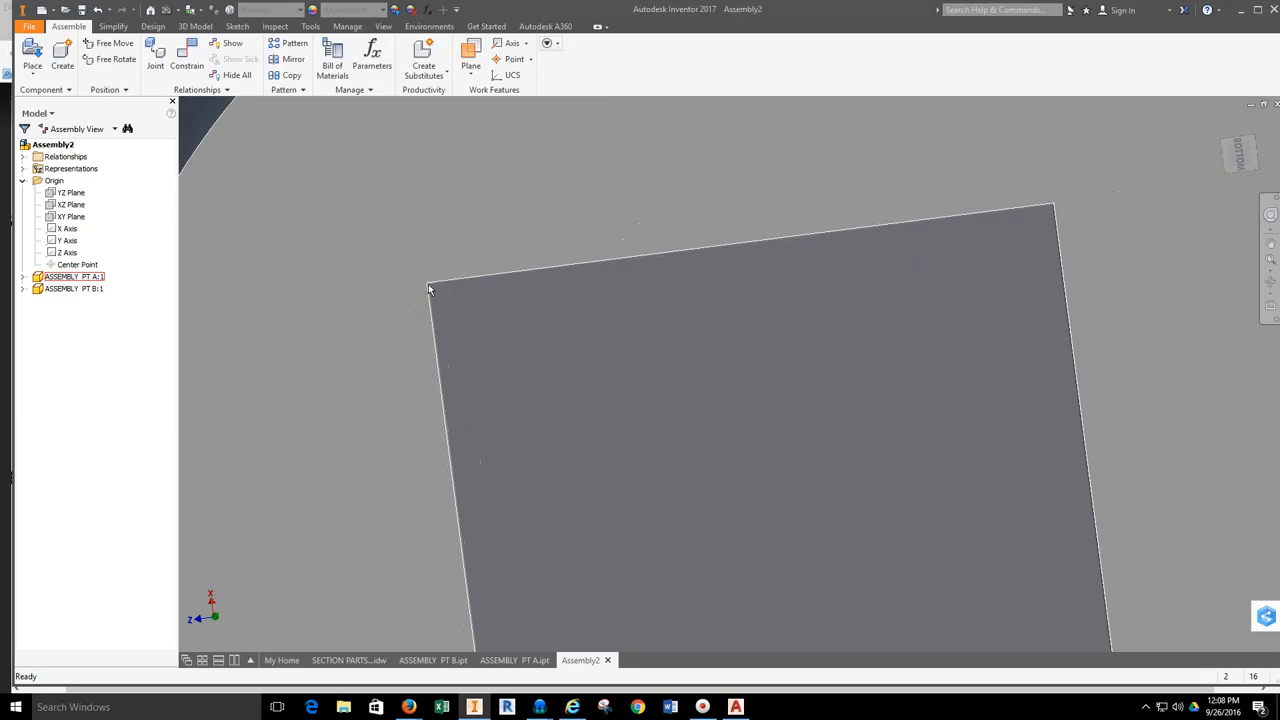
pyautogui.scroll(-3, 1112, 204)
pyautogui.scroll(-3, 930, 204)
pyautogui.scroll(-3, 862, 210)
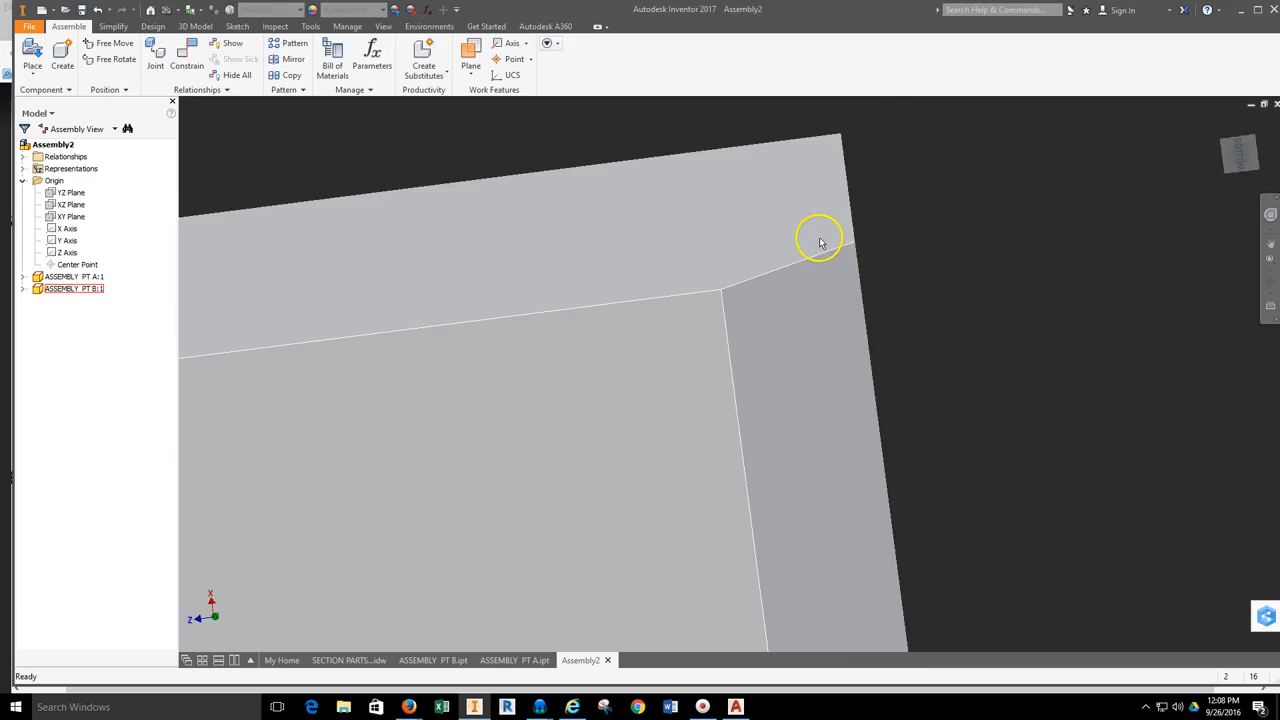
pyautogui.scroll(10, 820, 279)
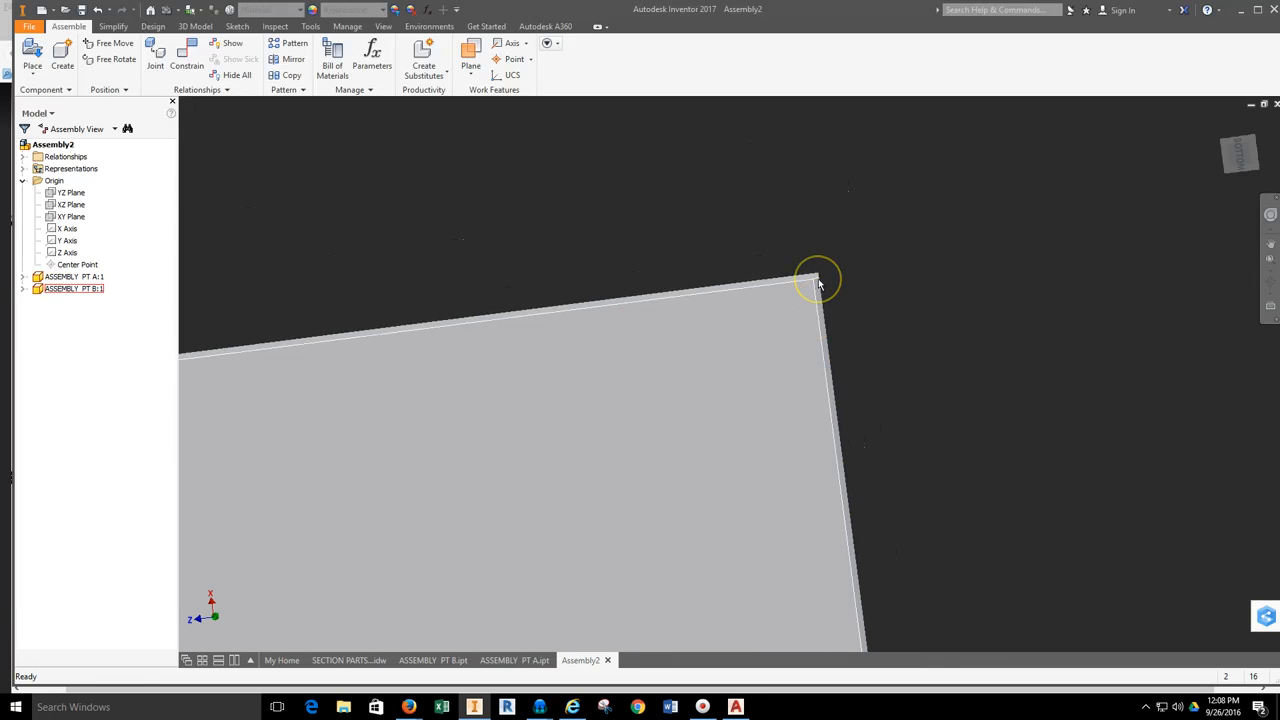
pyautogui.click(1270, 283)
pyautogui.moveTo(877, 366); pyautogui.dragTo(840, 525)
pyautogui.press('Escape')
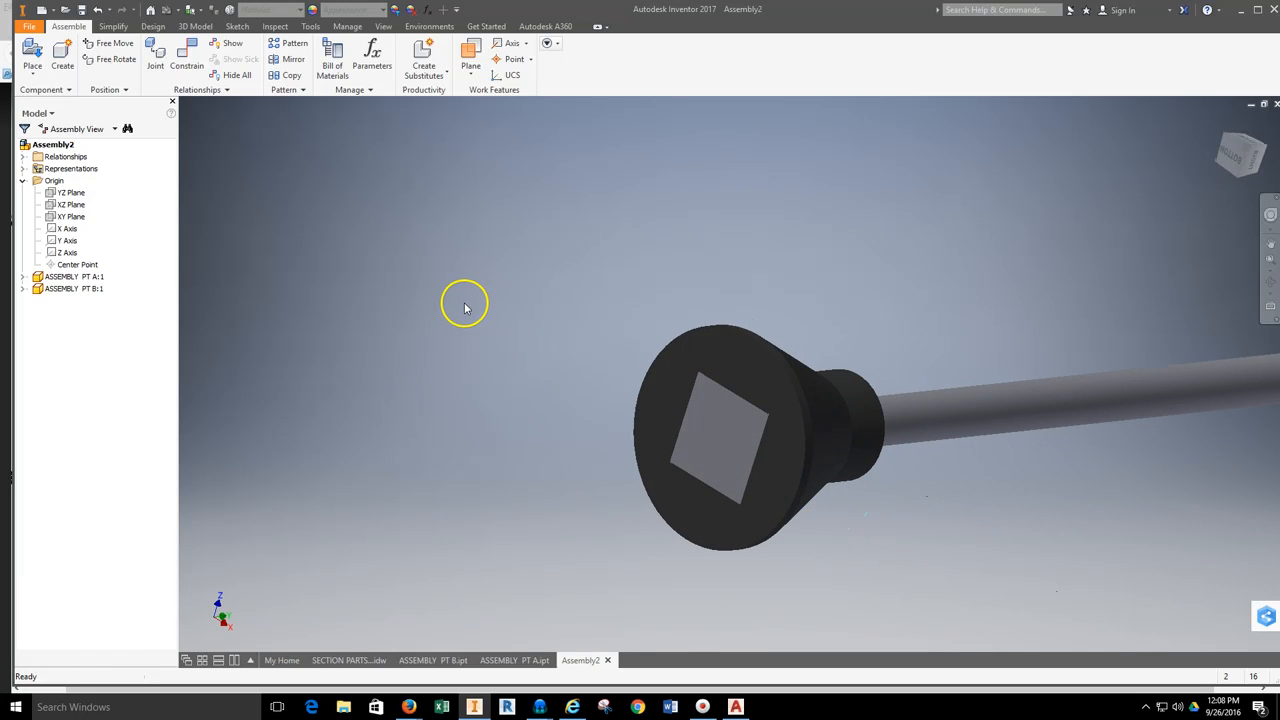
pyautogui.click(30, 26)
pyautogui.click(55, 166)
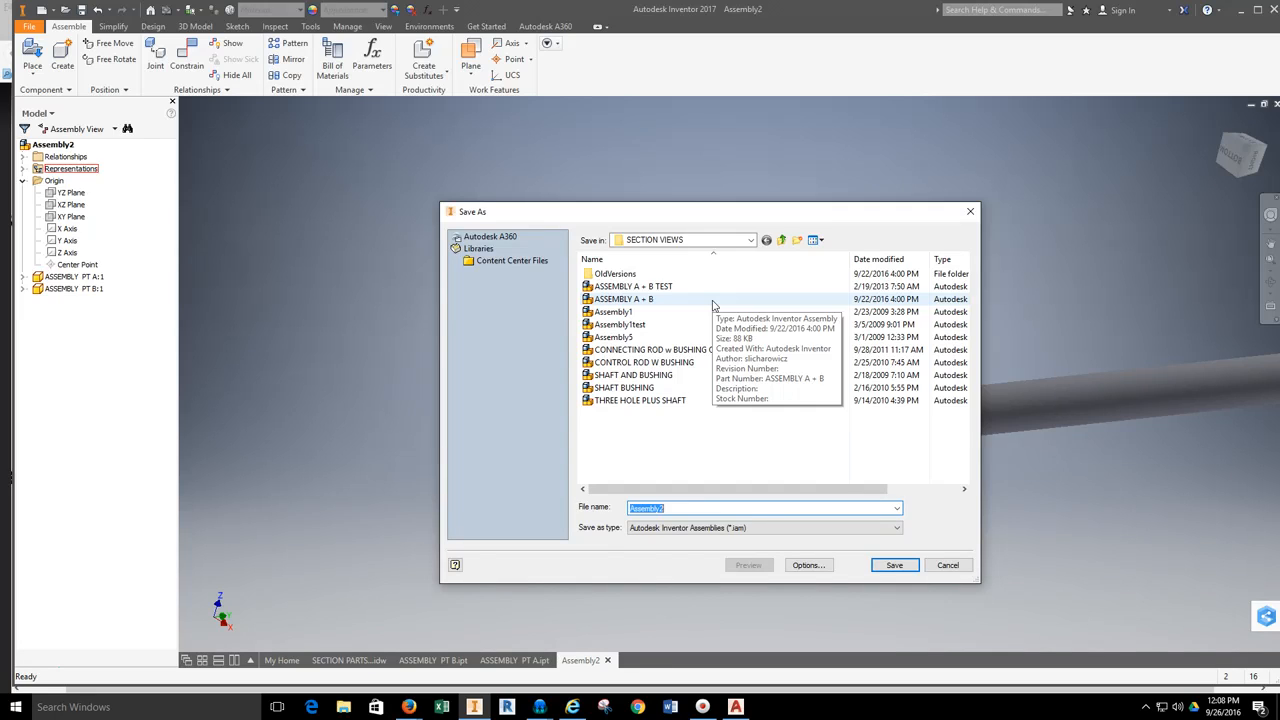
pyautogui.click(659, 304)
pyautogui.click(945, 565)
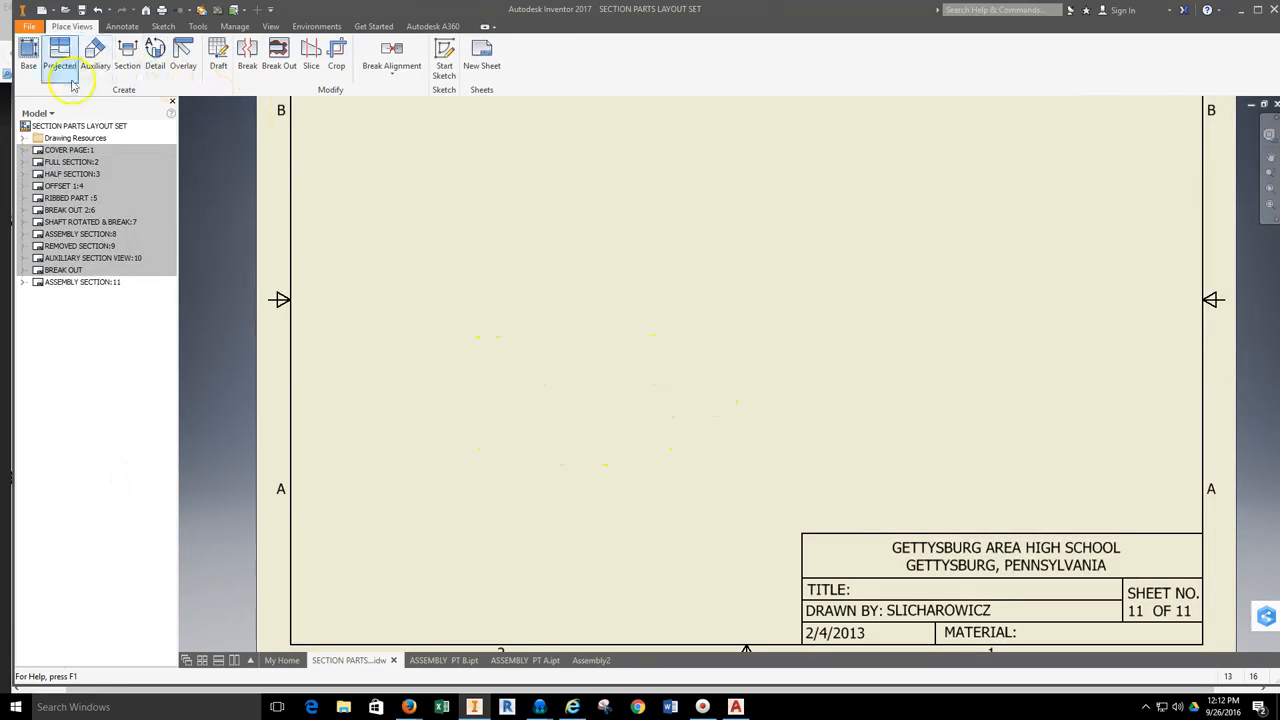
# Start a base view of Assembly2 on the ASSEMBLY SECTION:11 sheet, with the front view rotated 90° clockwise and a 1:1 scale
pyautogui.click(33, 78)
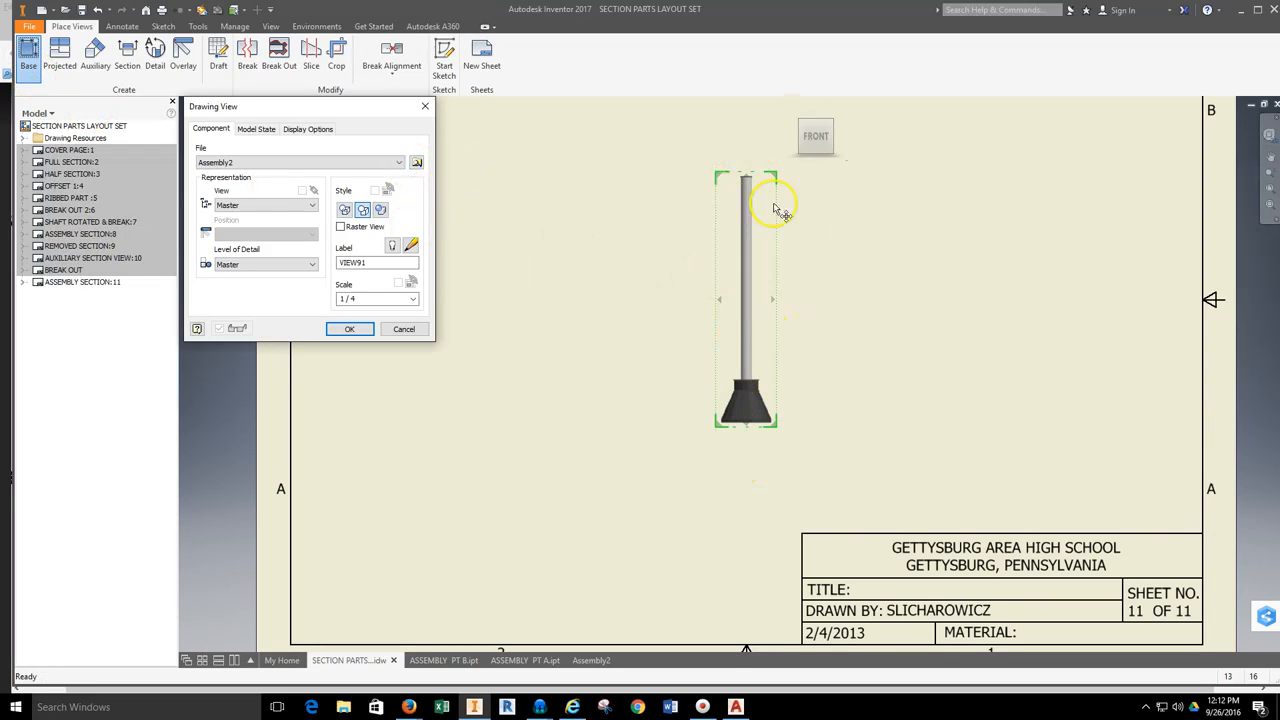
pyautogui.click(847, 116)
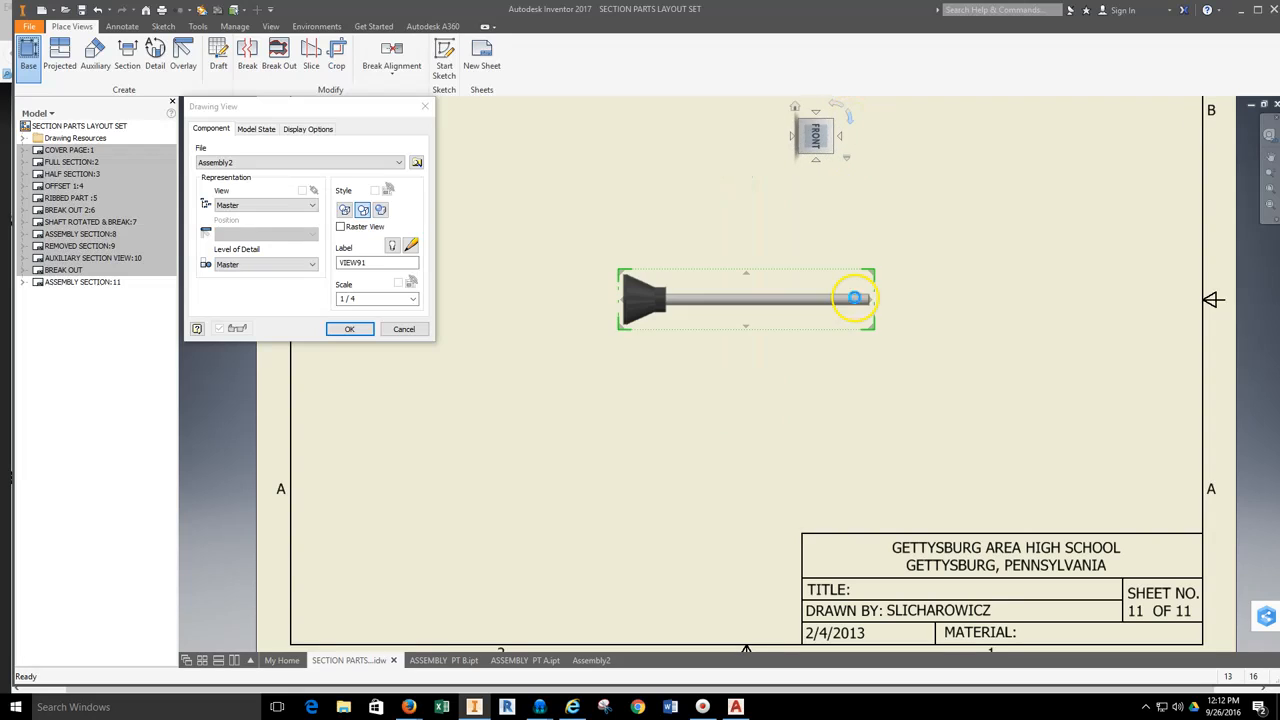
pyautogui.click(412, 298)
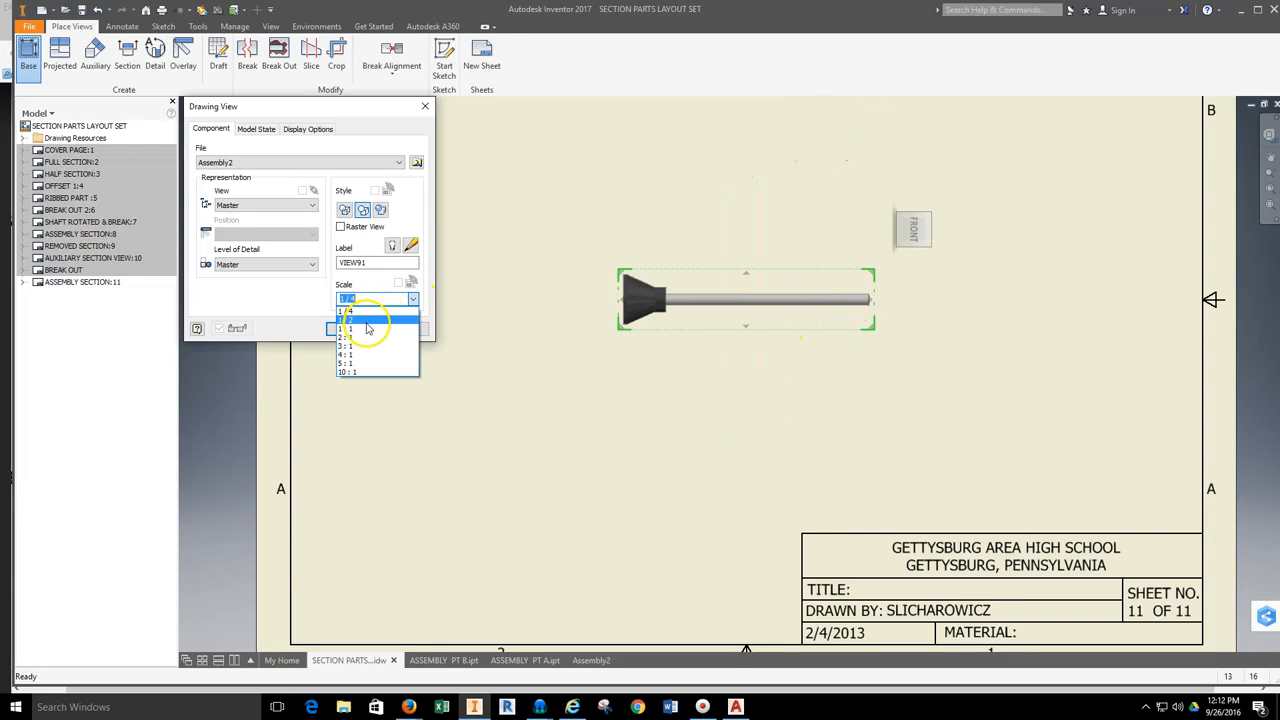
pyautogui.click(362, 334)
pyautogui.scroll(3, 630, 373)
pyautogui.moveTo(604, 386); pyautogui.dragTo(690, 416)
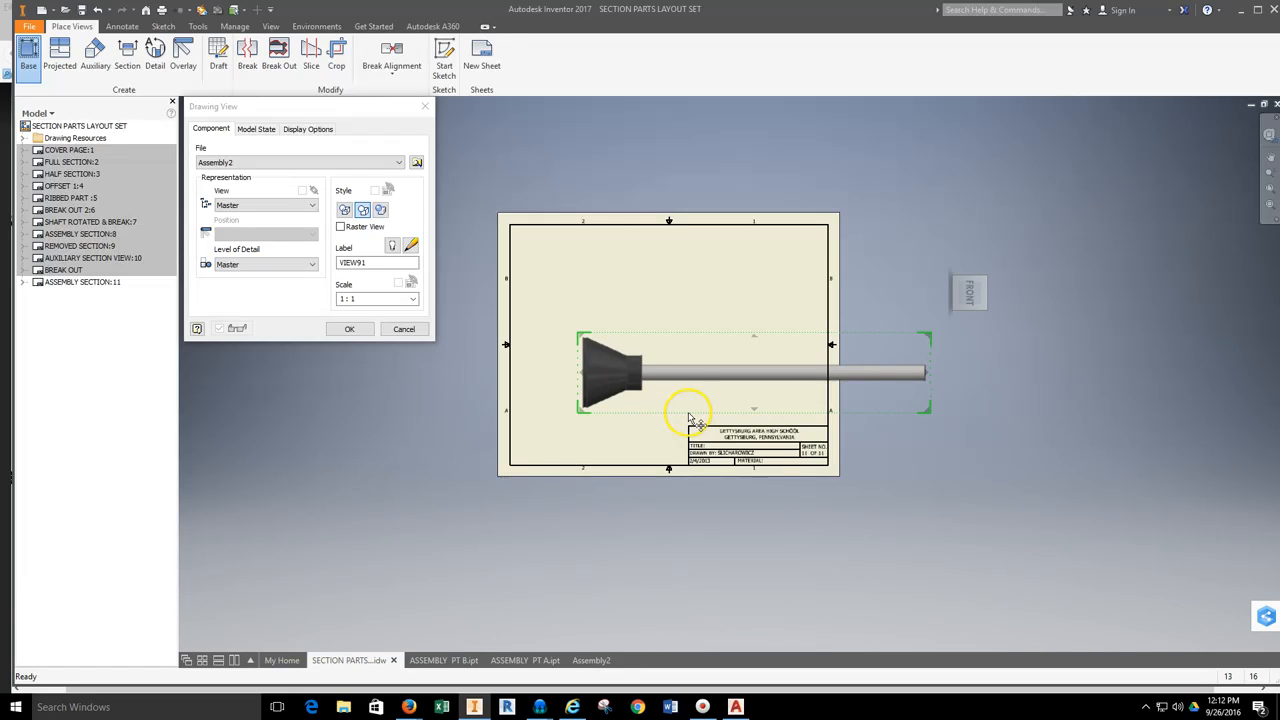
pyautogui.scroll(-3, 688, 418)
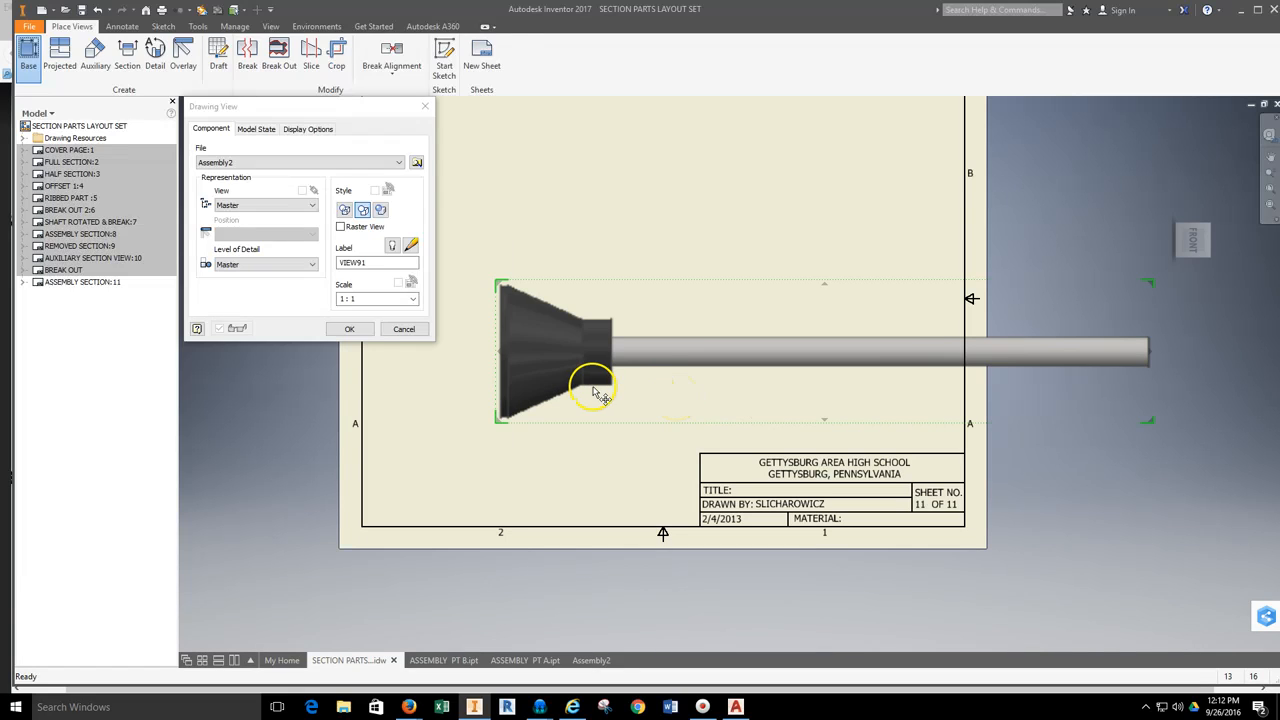
pyautogui.moveTo(693, 376); pyautogui.dragTo(745, 381, button='middle')
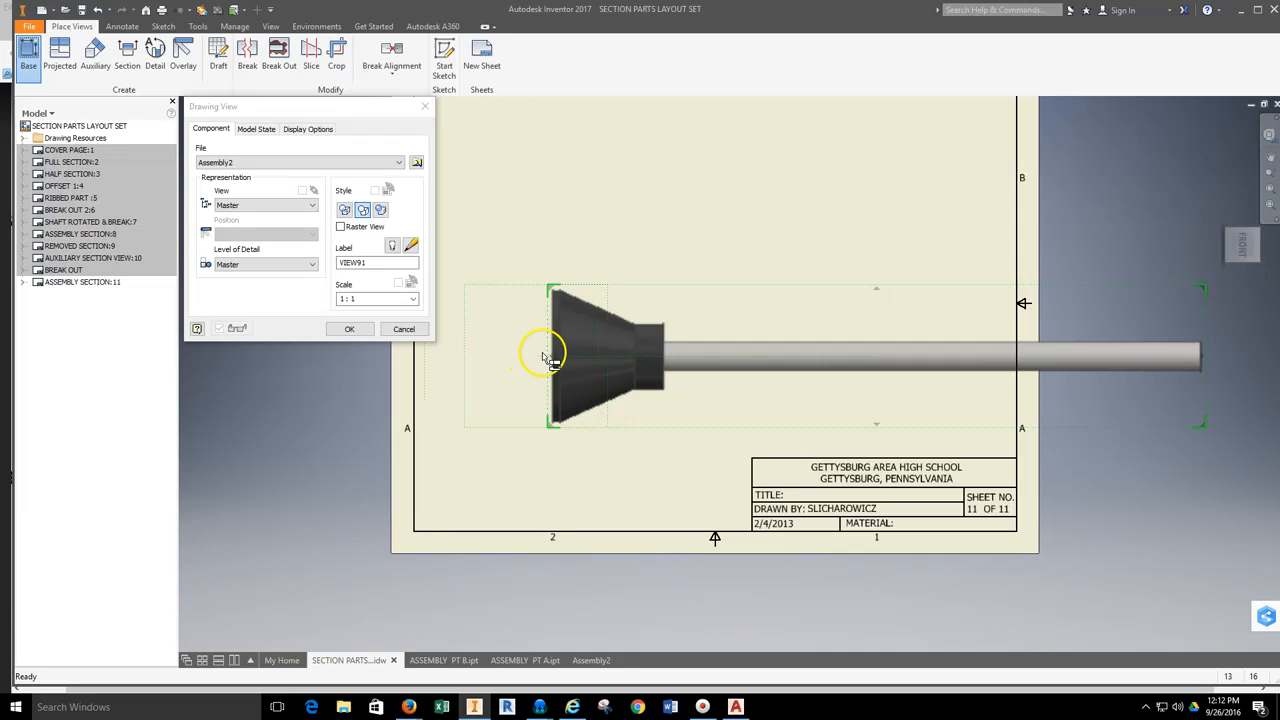
# Change the base view's orientation to the bottom view, showing the round base with its square block
pyautogui.scroll(4, 860, 360)
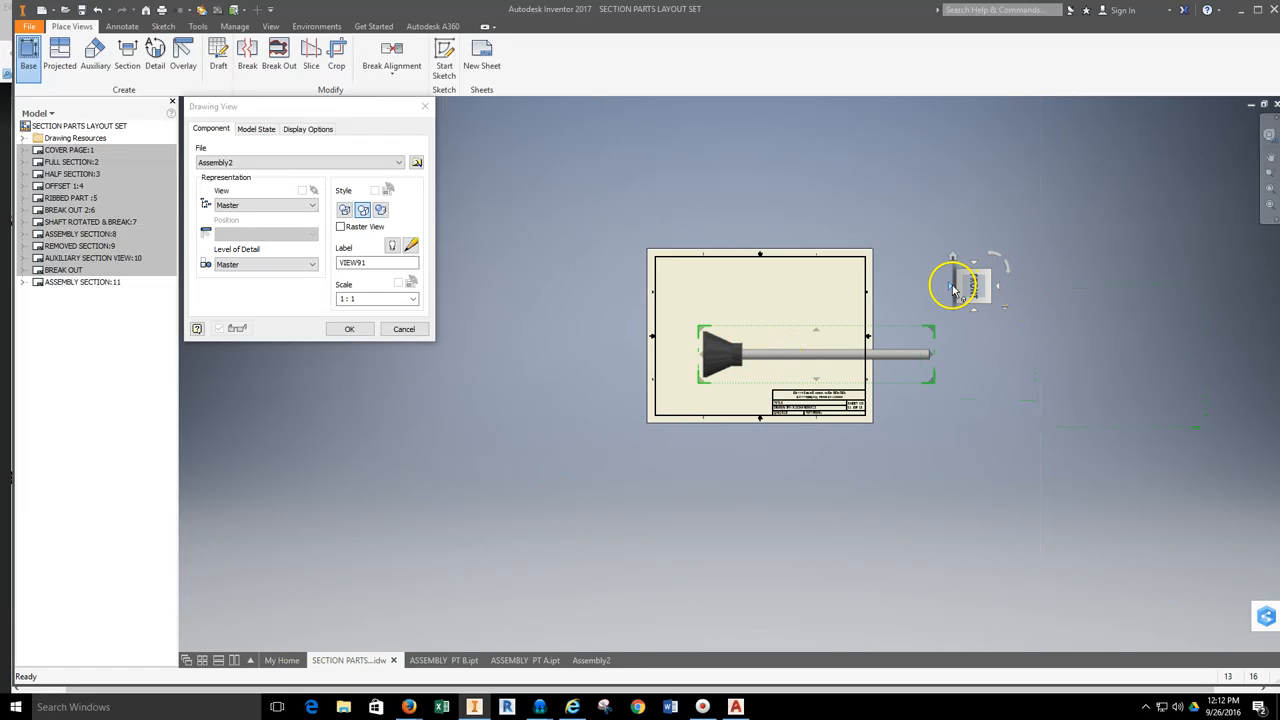
pyautogui.click(952, 290)
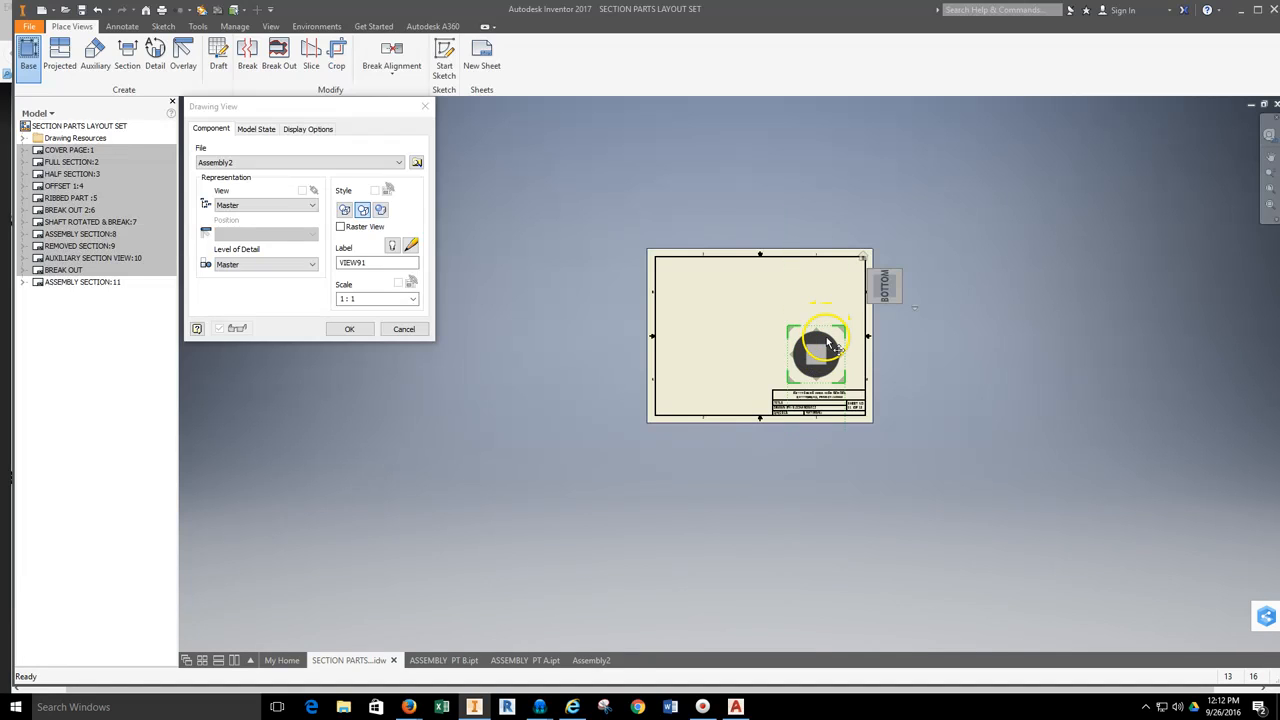
pyautogui.scroll(-5, 828, 343)
pyautogui.scroll(5, 833, 300)
pyautogui.moveTo(841, 297); pyautogui.dragTo(898, 314, button='middle')
pyautogui.scroll(-3, 898, 314)
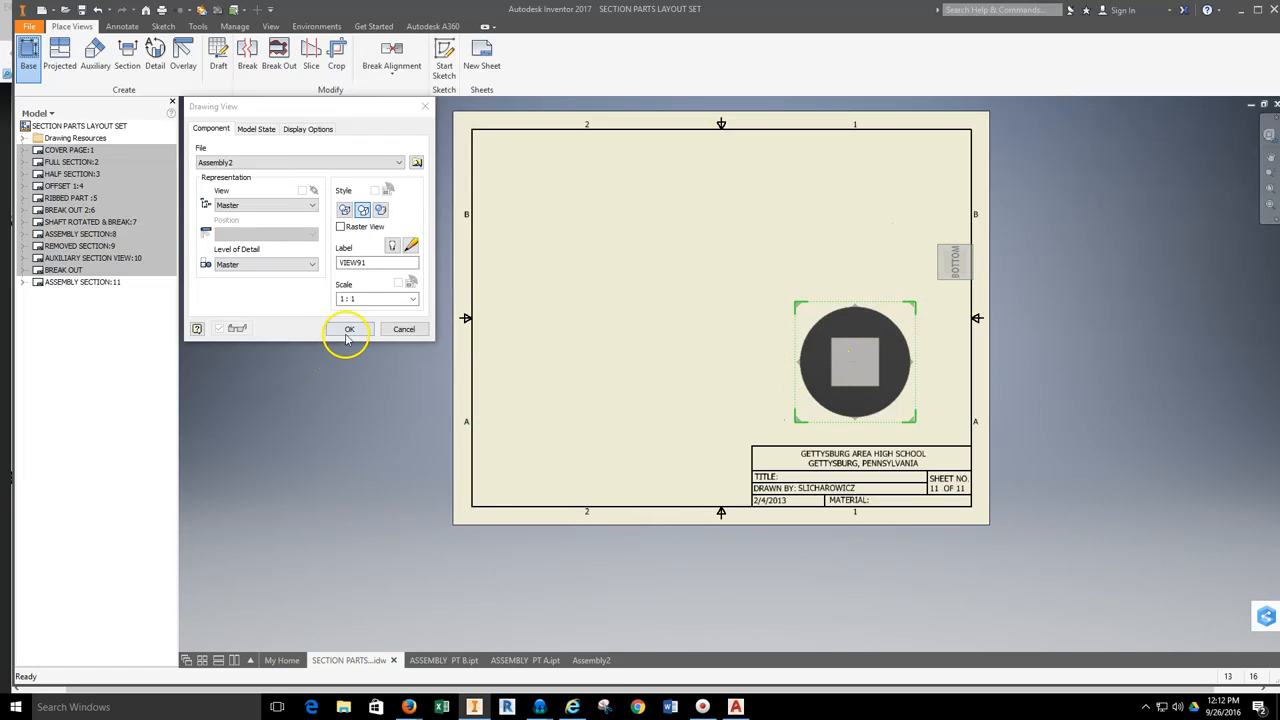
# Create the base view with hidden lines shown and move it to the left half of the sheet
pyautogui.click(344, 210)
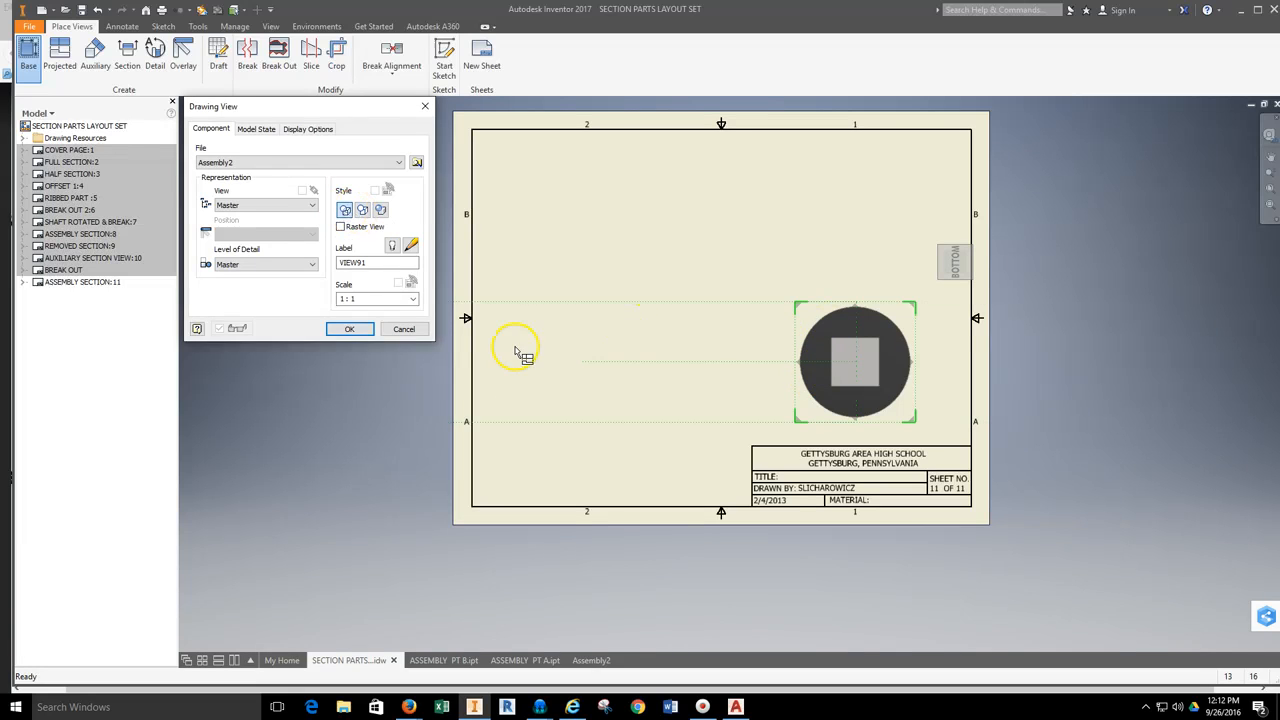
pyautogui.click(352, 330)
pyautogui.click(676, 388)
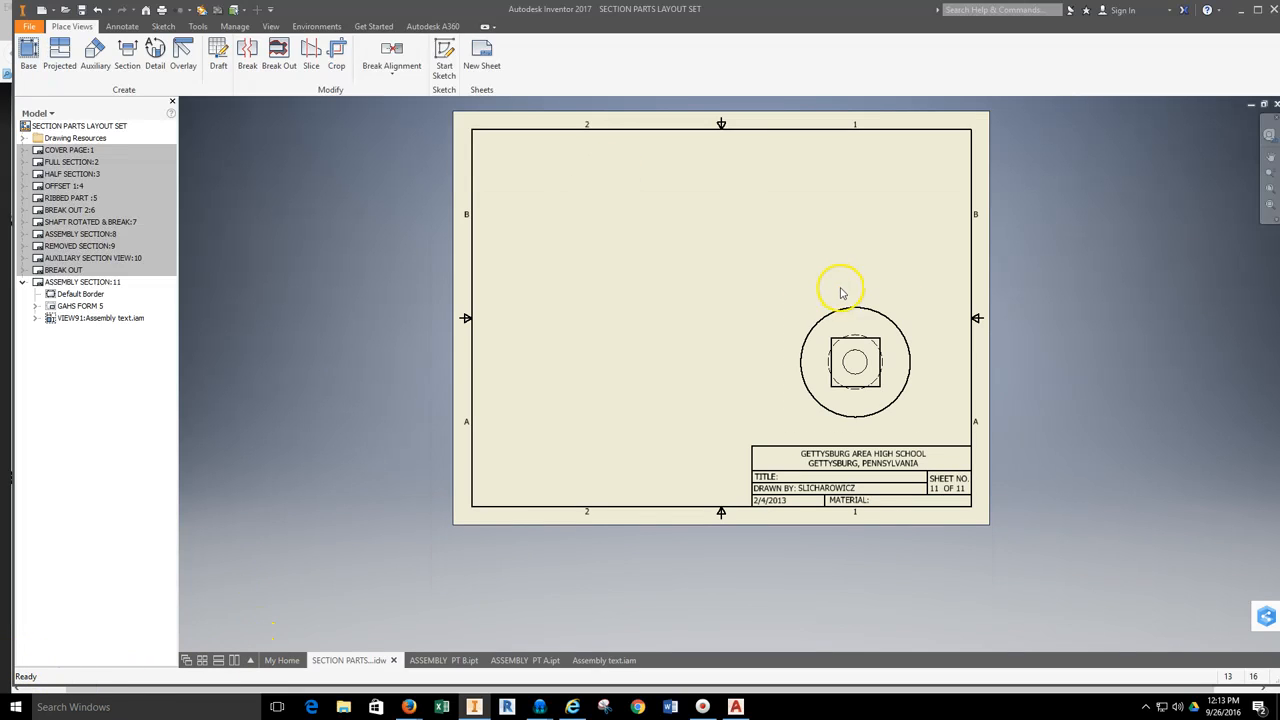
pyautogui.moveTo(841, 293)
pyautogui.mouseDown()
pyautogui.moveTo(851, 289)
pyautogui.moveTo(566, 300)
pyautogui.mouseUp()
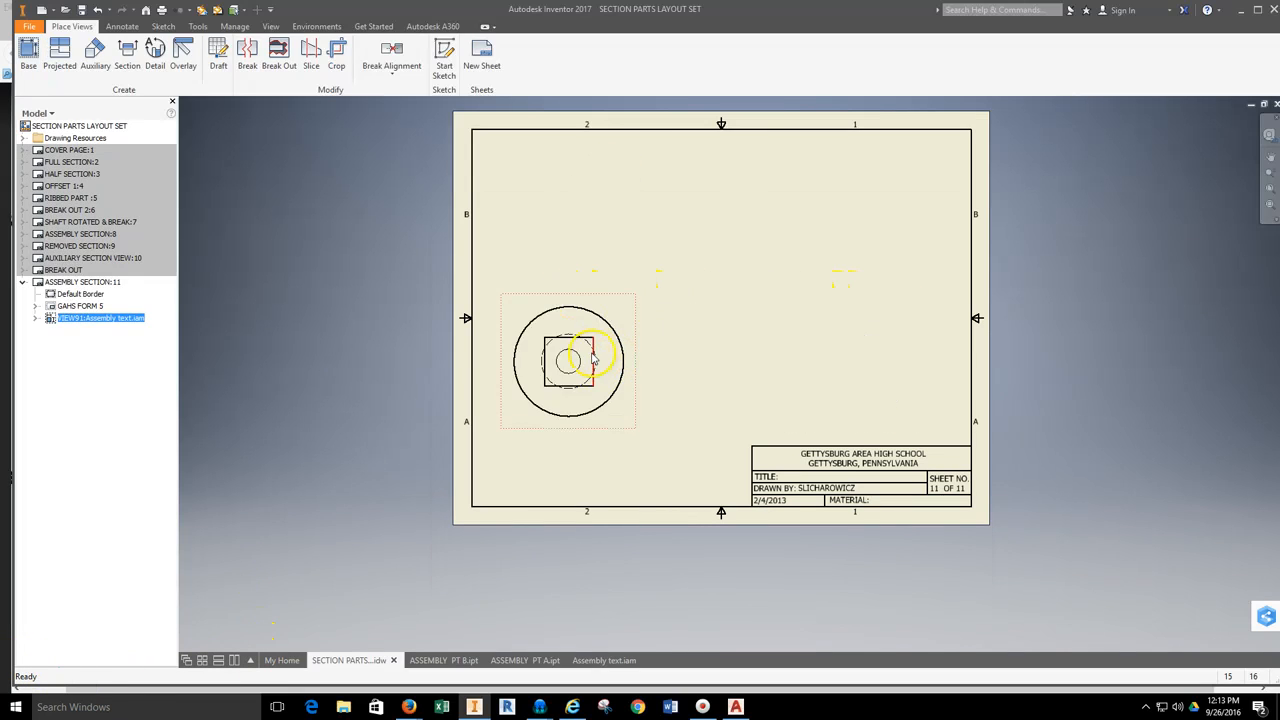
# Create a full-depth 1:1 section view through the round view's vertical centreline and place it beside that view
pyautogui.scroll(4, 594, 361)
pyautogui.scroll(-3, 594, 361)
pyautogui.scroll(3, 593, 360)
pyautogui.moveTo(593, 360); pyautogui.dragTo(522, 355, button='middle')
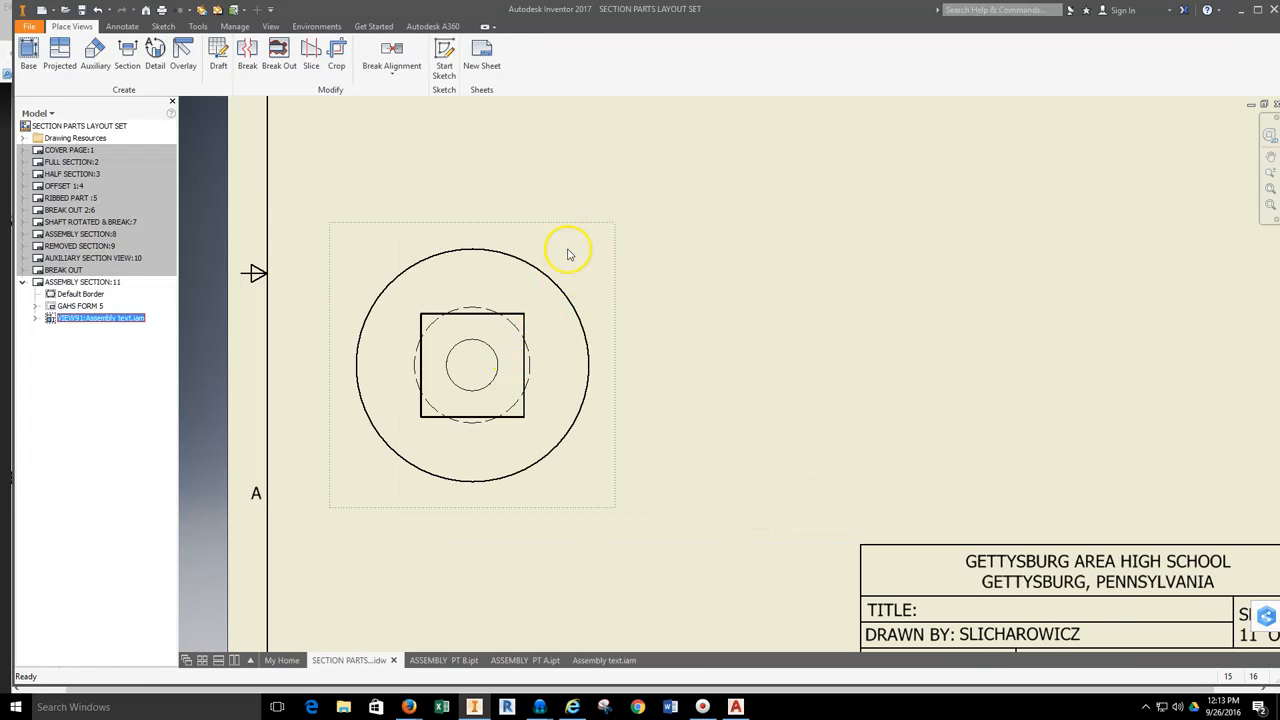
pyautogui.click(127, 52)
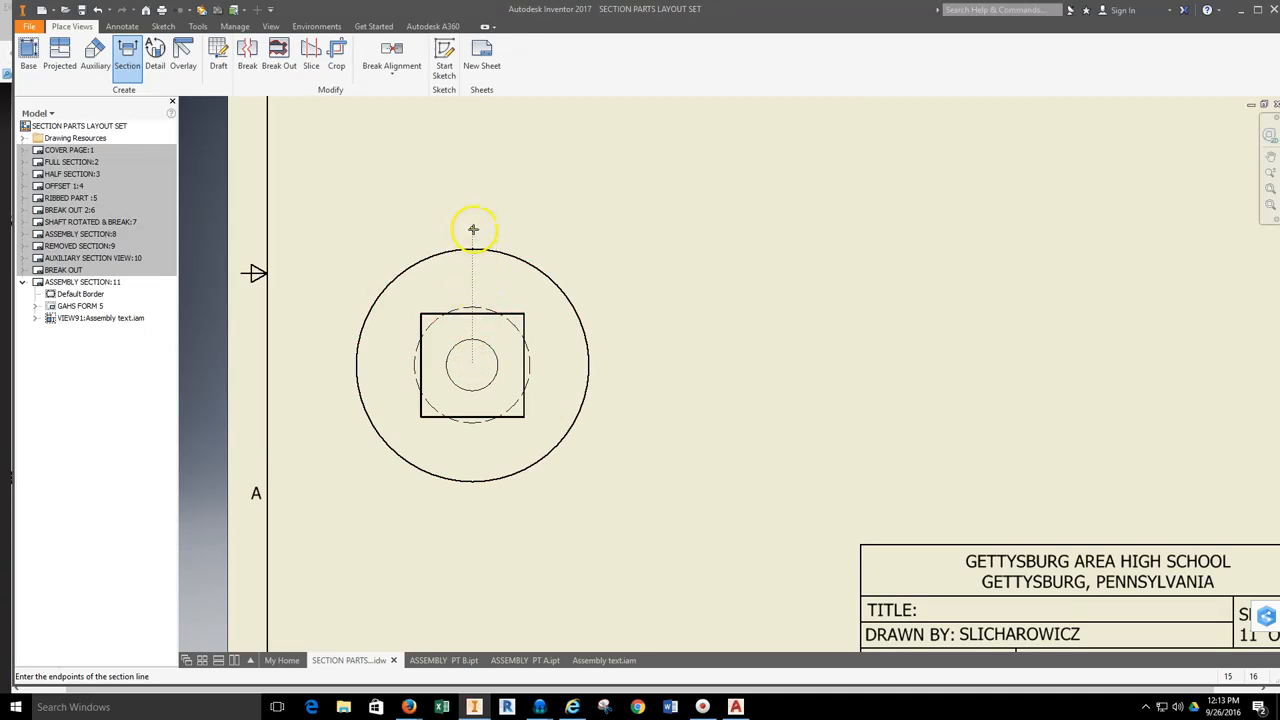
pyautogui.click(470, 500)
pyautogui.rightClick(471, 503)
pyautogui.click(529, 503)
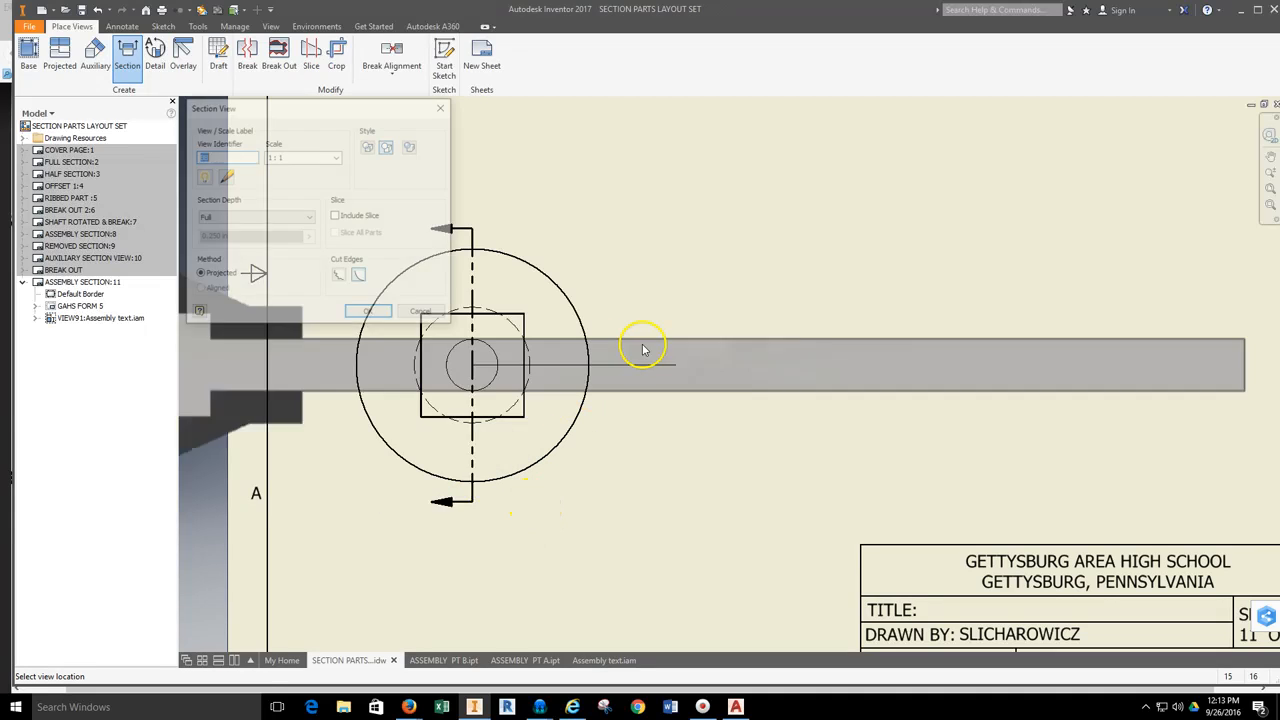
pyautogui.scroll(-5, 857, 334)
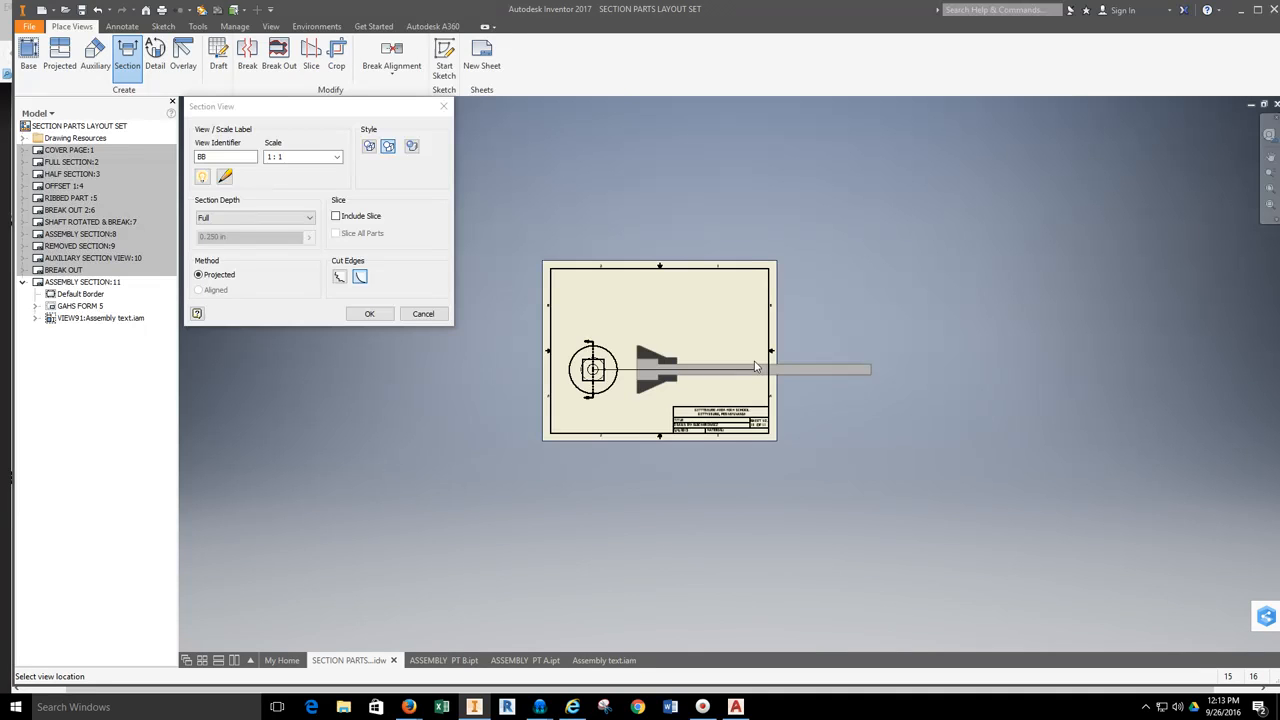
pyautogui.click(756, 368)
pyautogui.scroll(4, 670, 370)
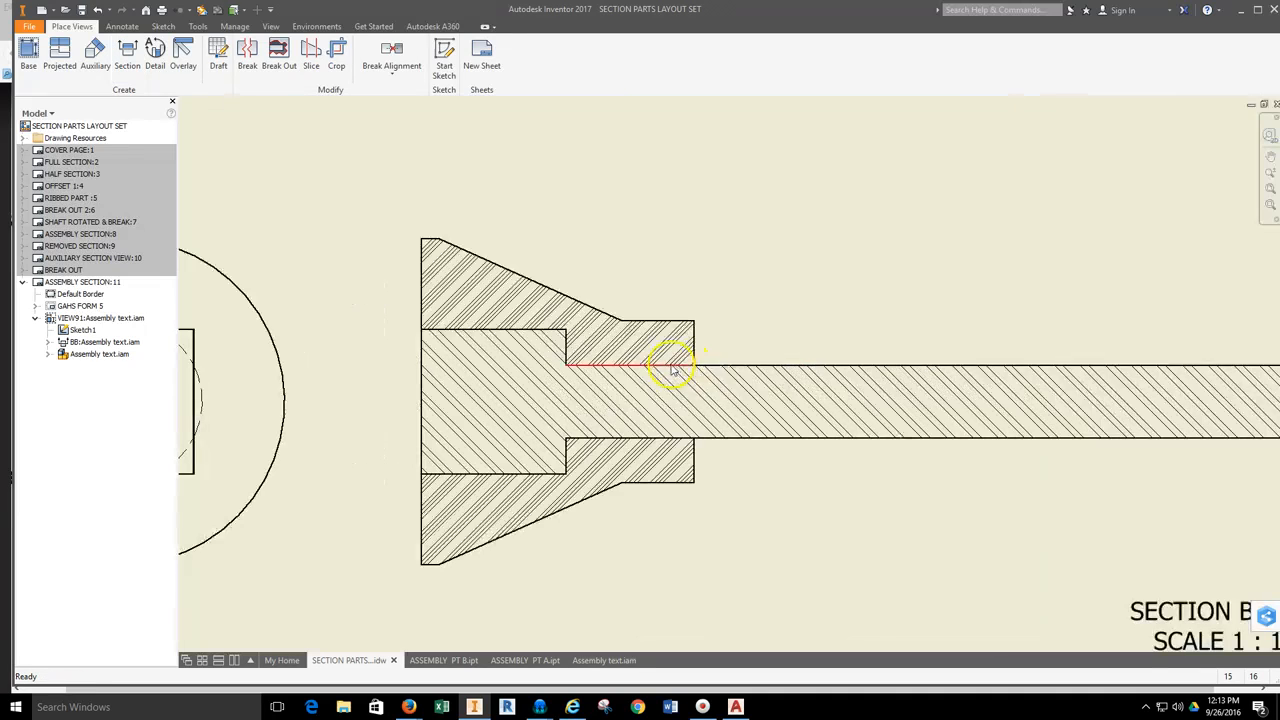
# Break the long shaft of the section view with a 0.250 in gap and move the shortened view back inside the sheet border
pyautogui.scroll(-3, 903, 354)
pyautogui.scroll(3, 849, 357)
pyautogui.scroll(-3, 786, 351)
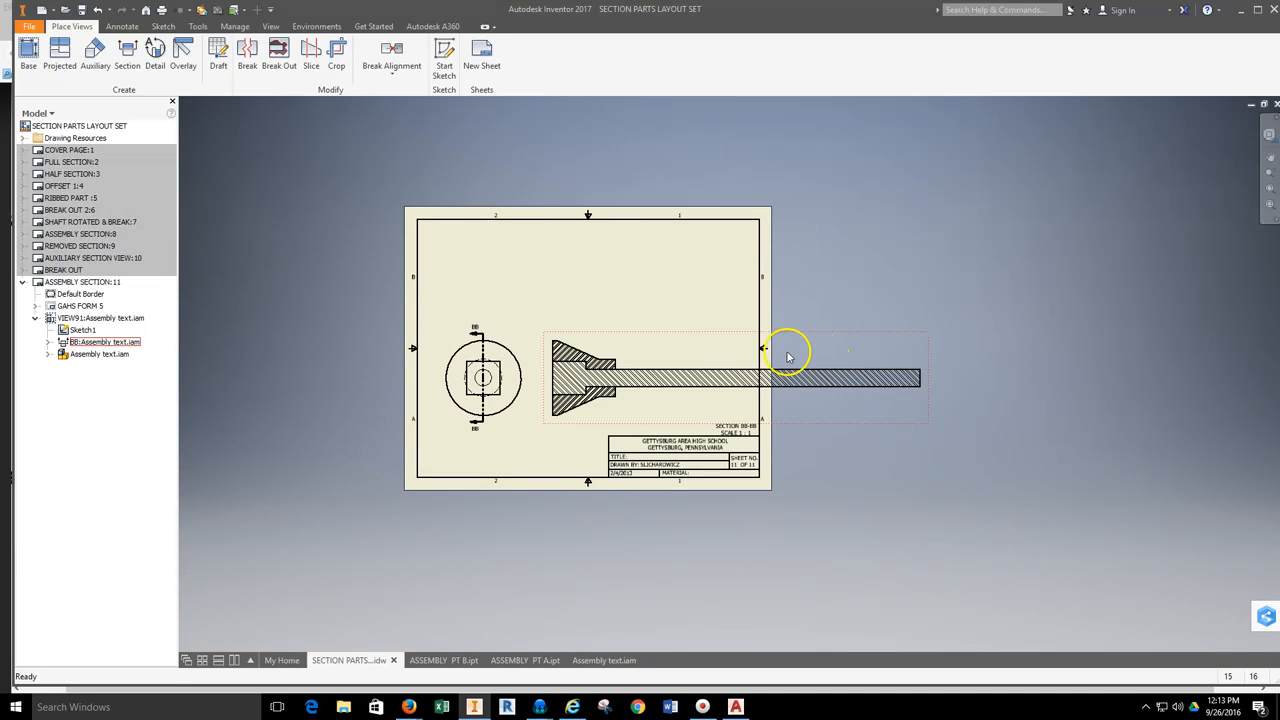
pyautogui.moveTo(704, 347); pyautogui.dragTo(695, 350, button='middle')
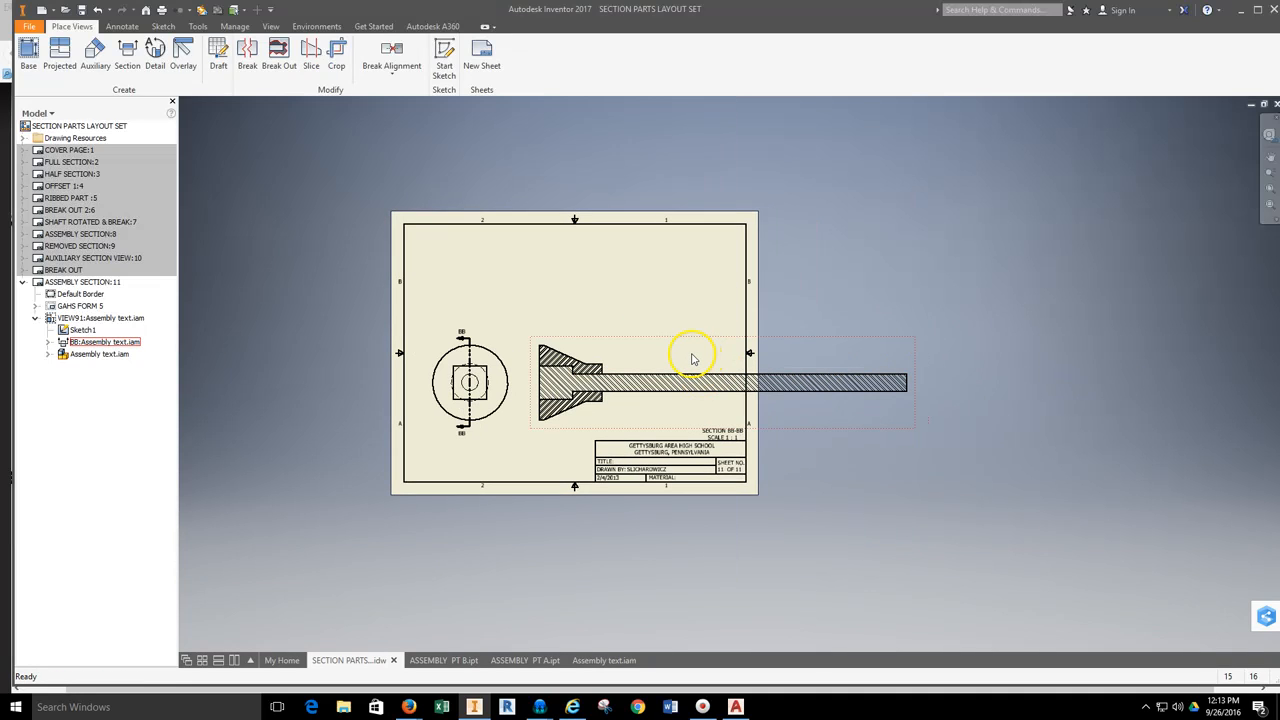
pyautogui.click(247, 52)
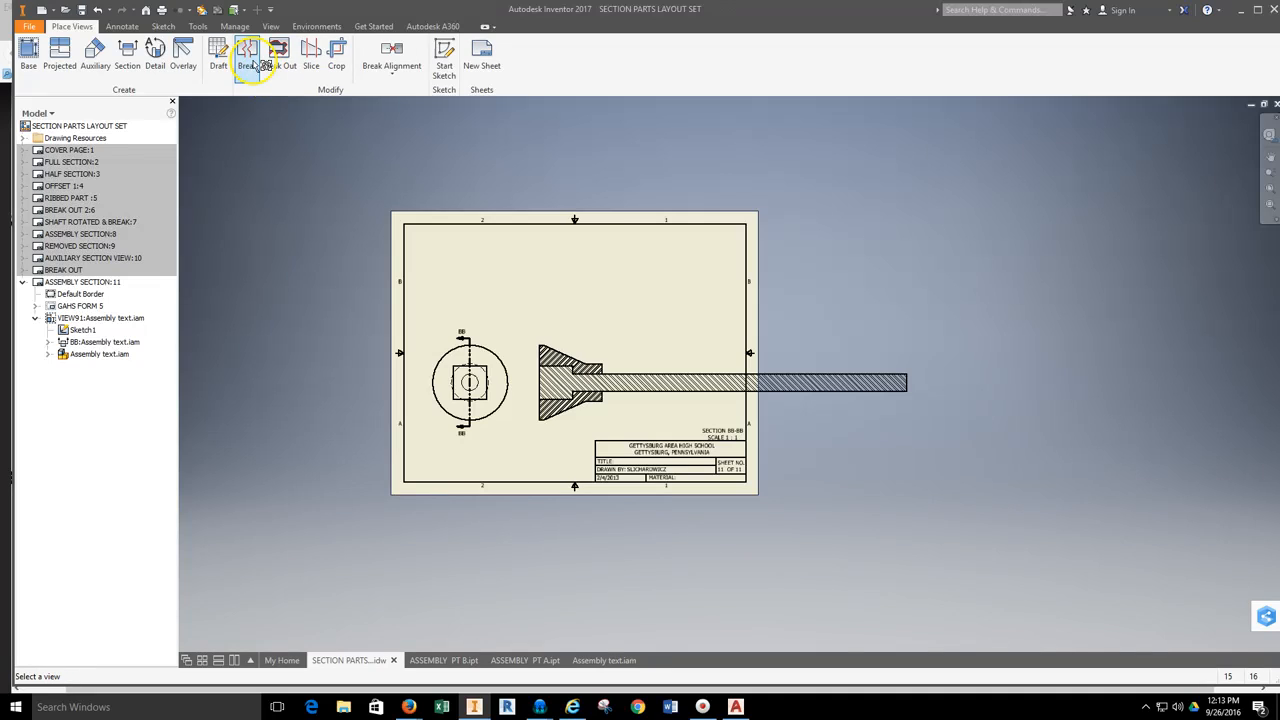
pyautogui.click(632, 377)
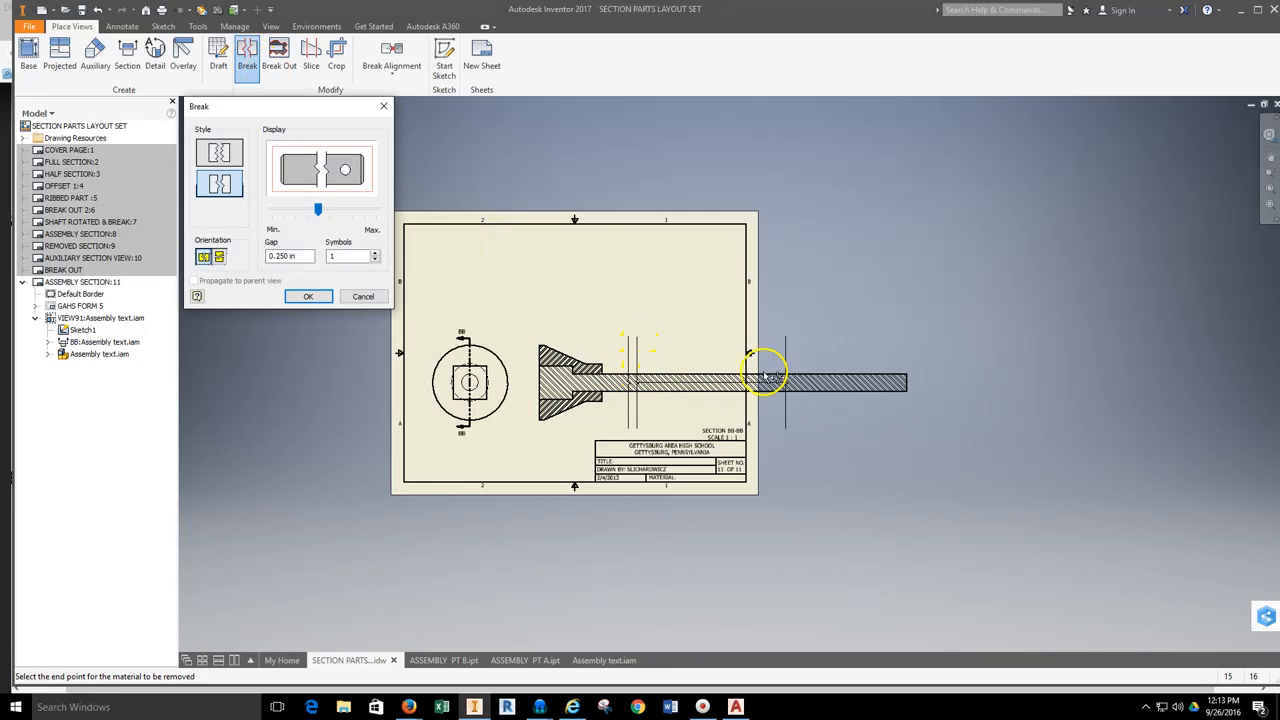
pyautogui.click(869, 378)
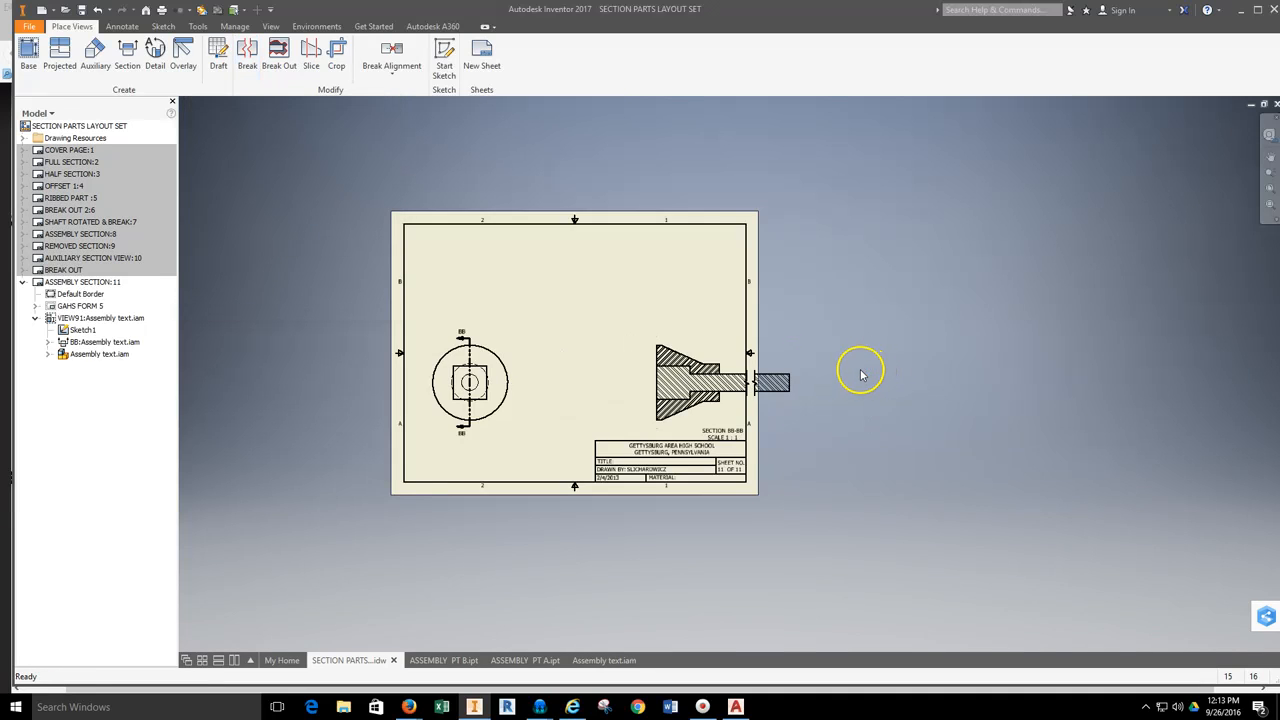
pyautogui.scroll(1, 749, 394)
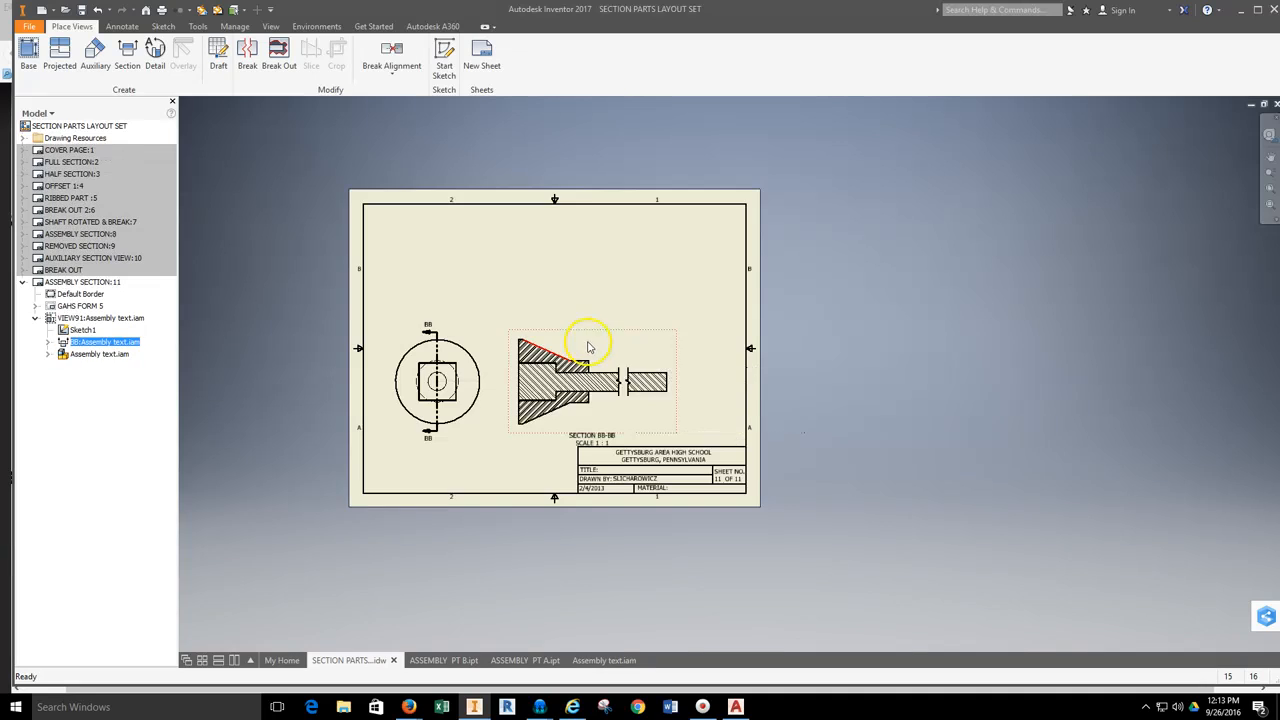
# Move the broken section view slightly farther from the round view and inspect the hatching of both parts
pyautogui.scroll(4, 590, 345)
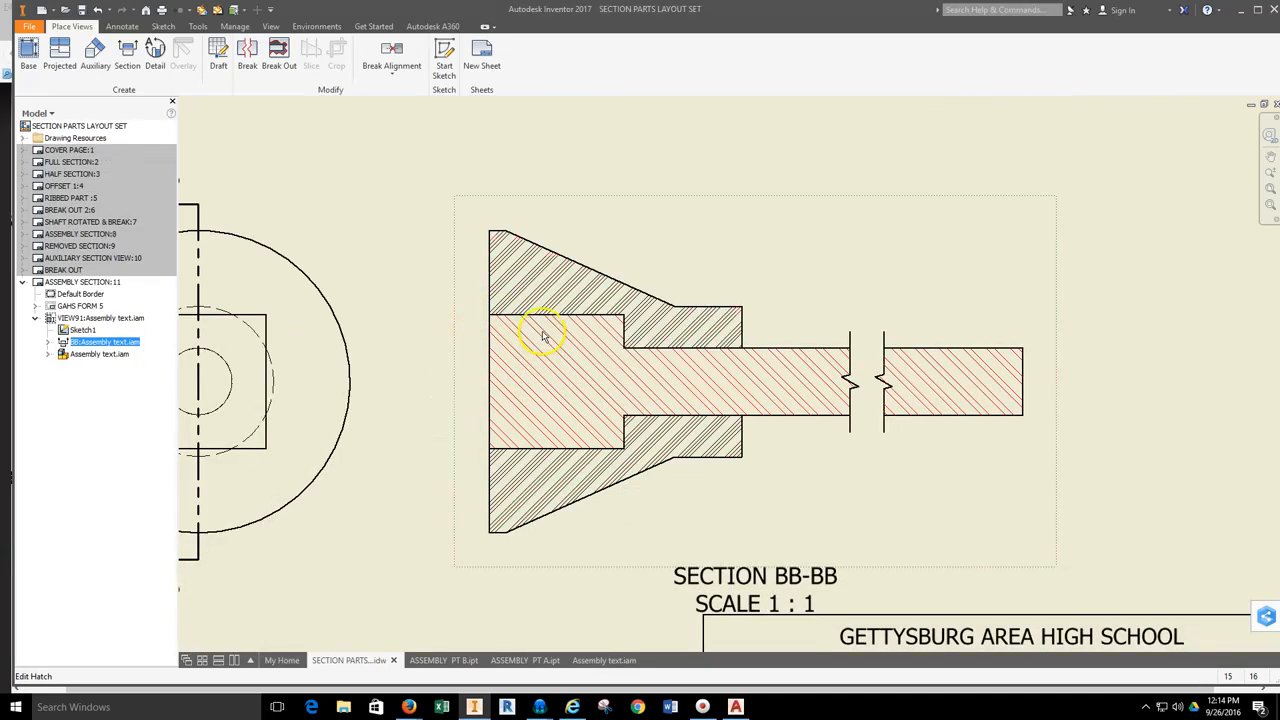
pyautogui.scroll(-3, 610, 250)
pyautogui.moveTo(619, 232); pyautogui.dragTo(651, 223)
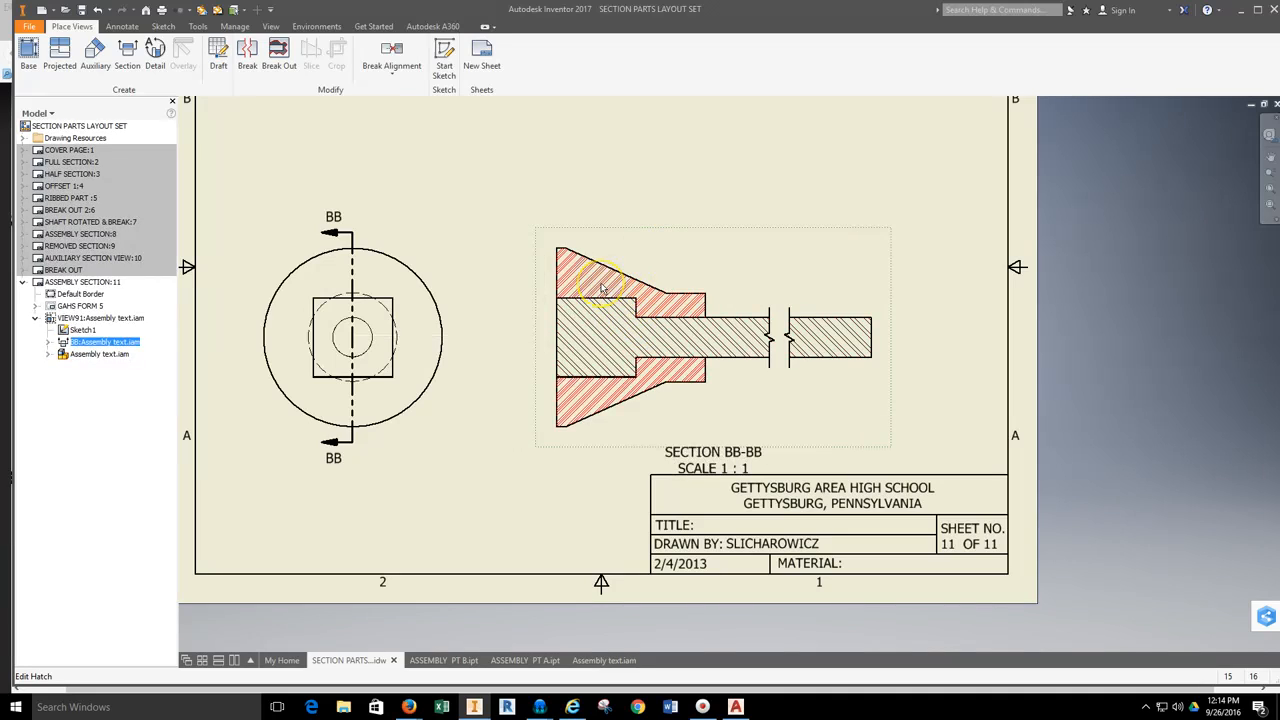
pyautogui.scroll(-3, 601, 288)
pyautogui.scroll(8, 601, 287)
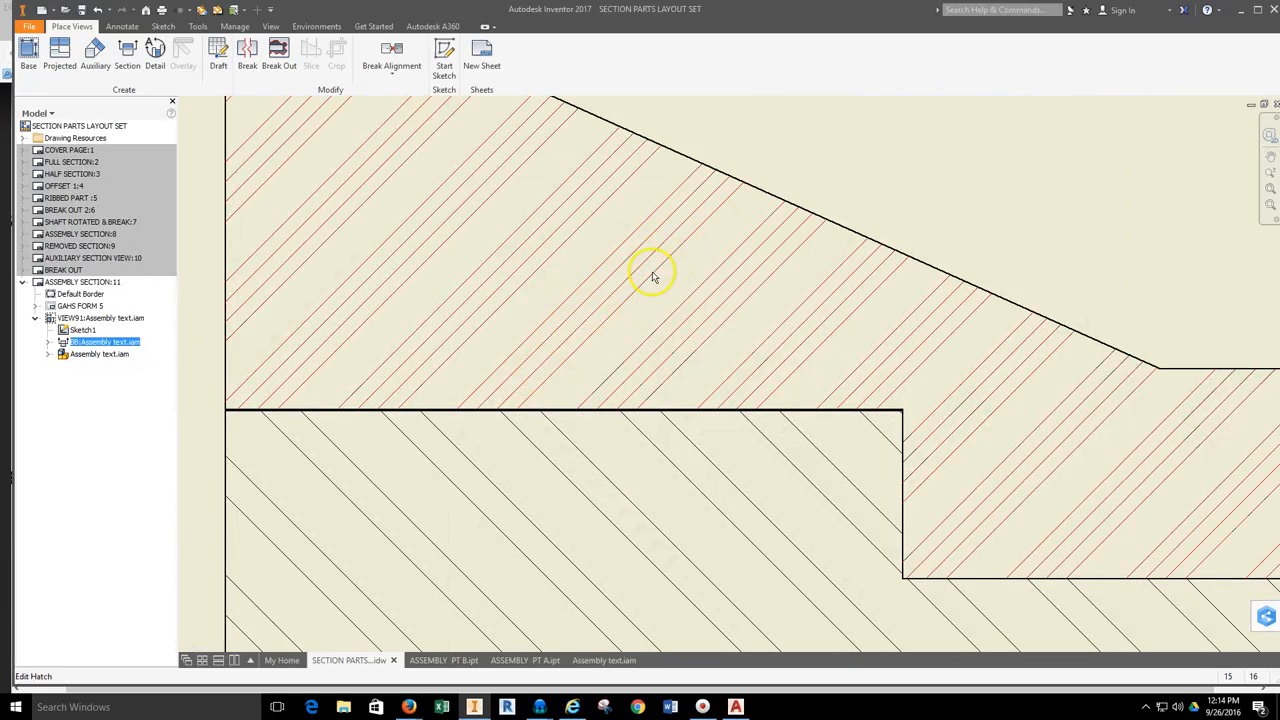
pyautogui.scroll(-2, 652, 277)
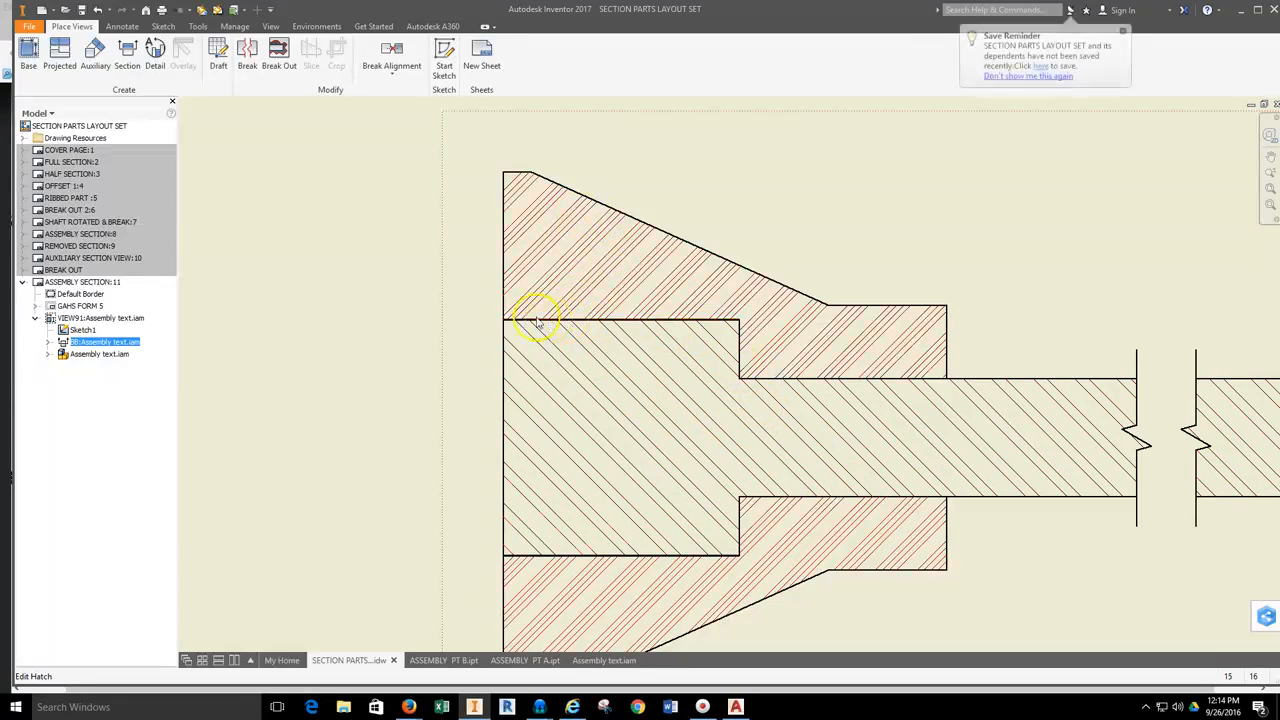
# Dimension the upper gap between the square block and the conical part's pocket, placing the dimension outside the flat end of the section view
pyautogui.scroll(-5, 535, 323)
pyautogui.scroll(6, 505, 316)
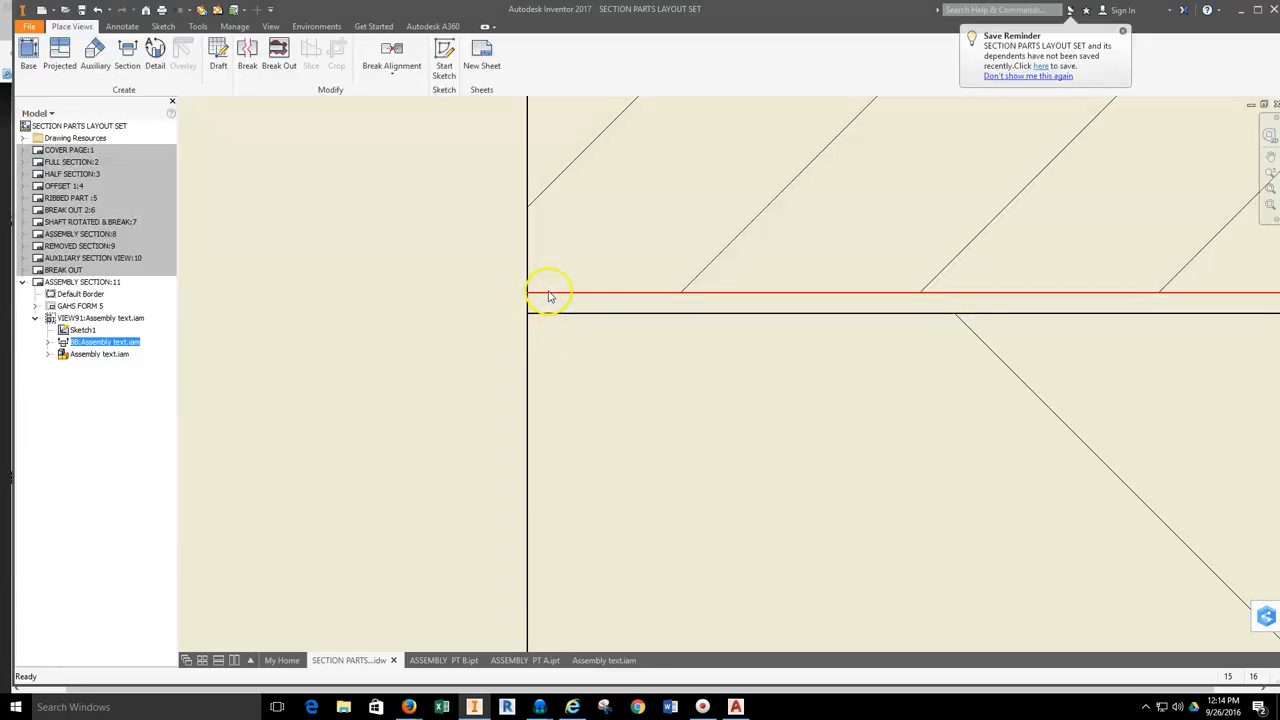
pyautogui.scroll(-2, 551, 311)
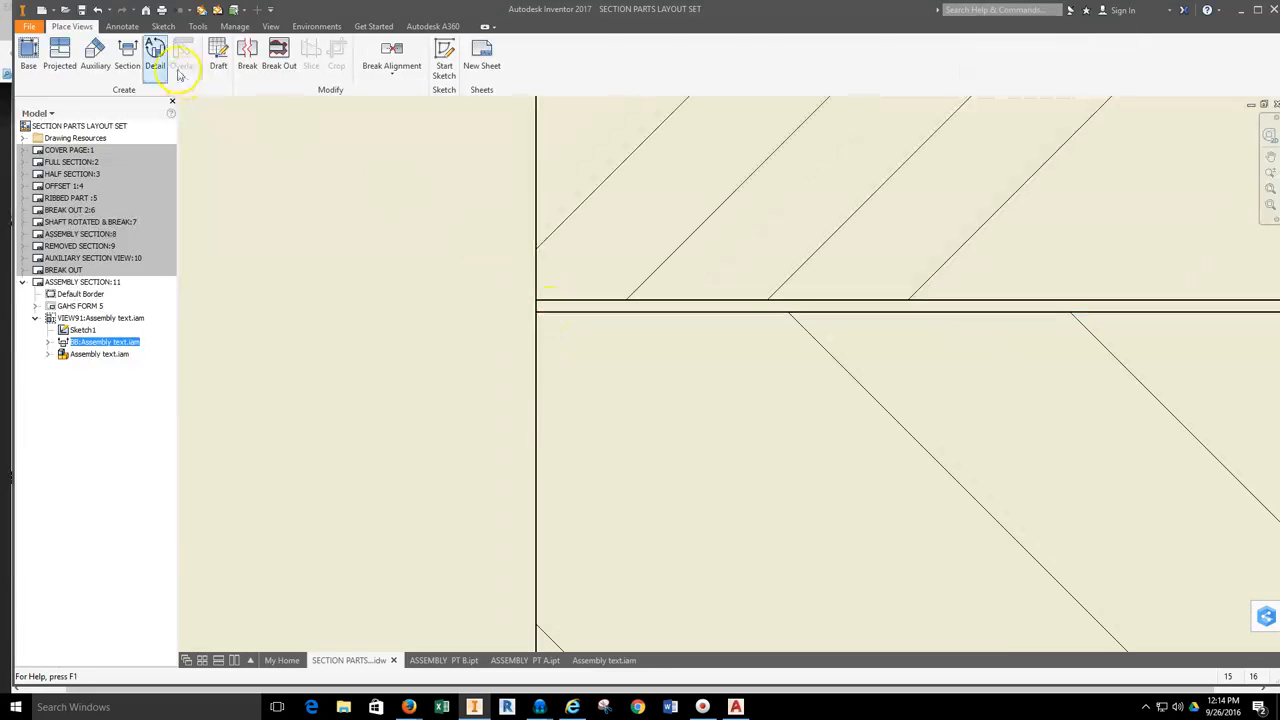
pyautogui.click(122, 26)
pyautogui.click(565, 300)
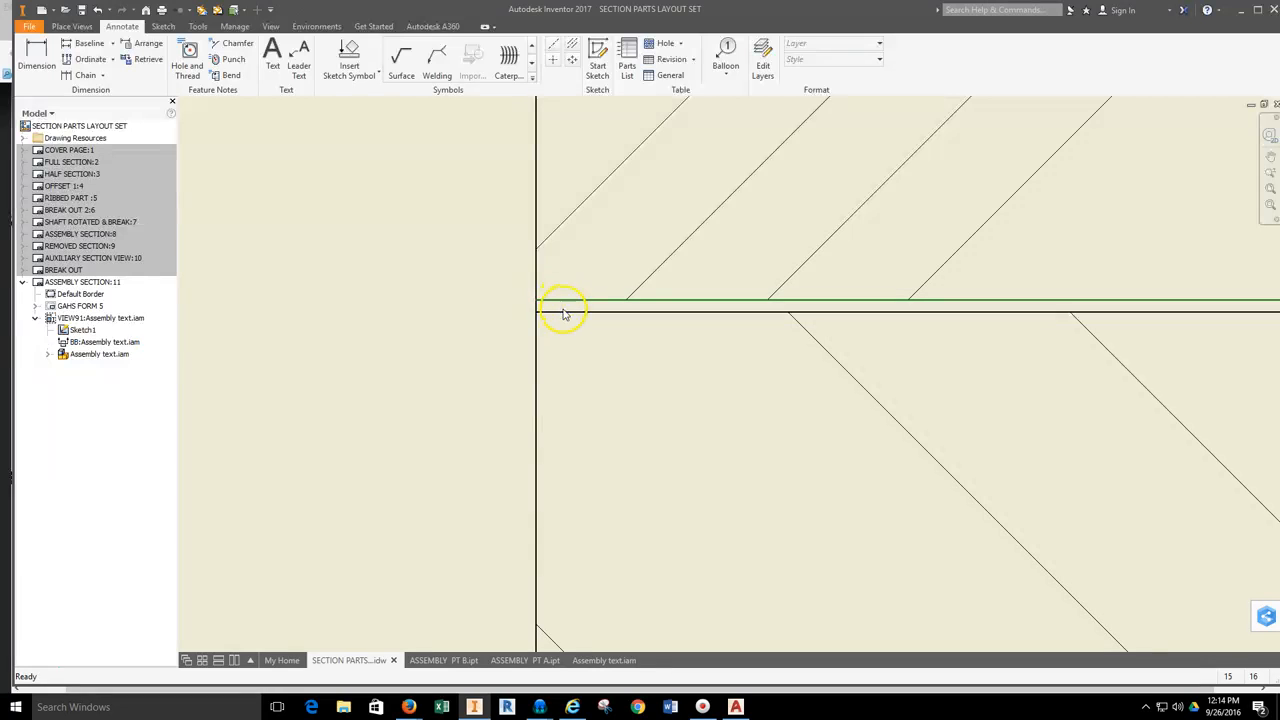
pyautogui.click(36, 58)
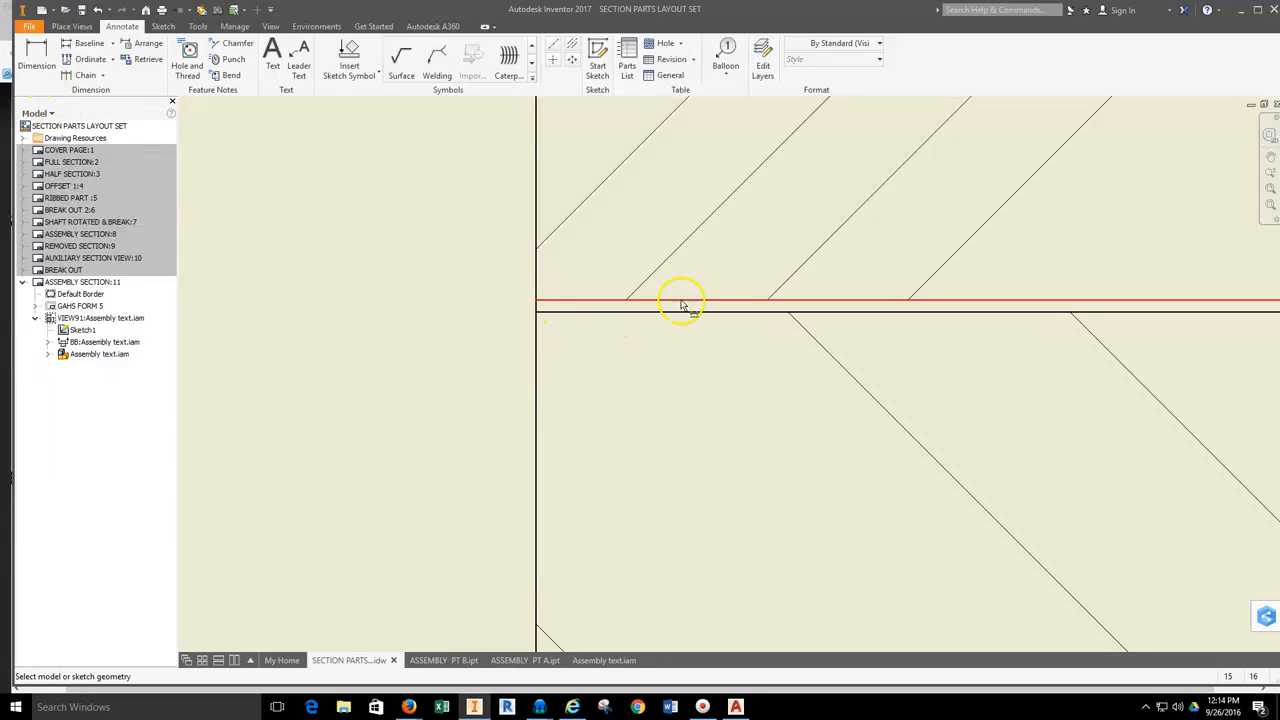
pyautogui.click(628, 300)
pyautogui.scroll(-5, 540, 318)
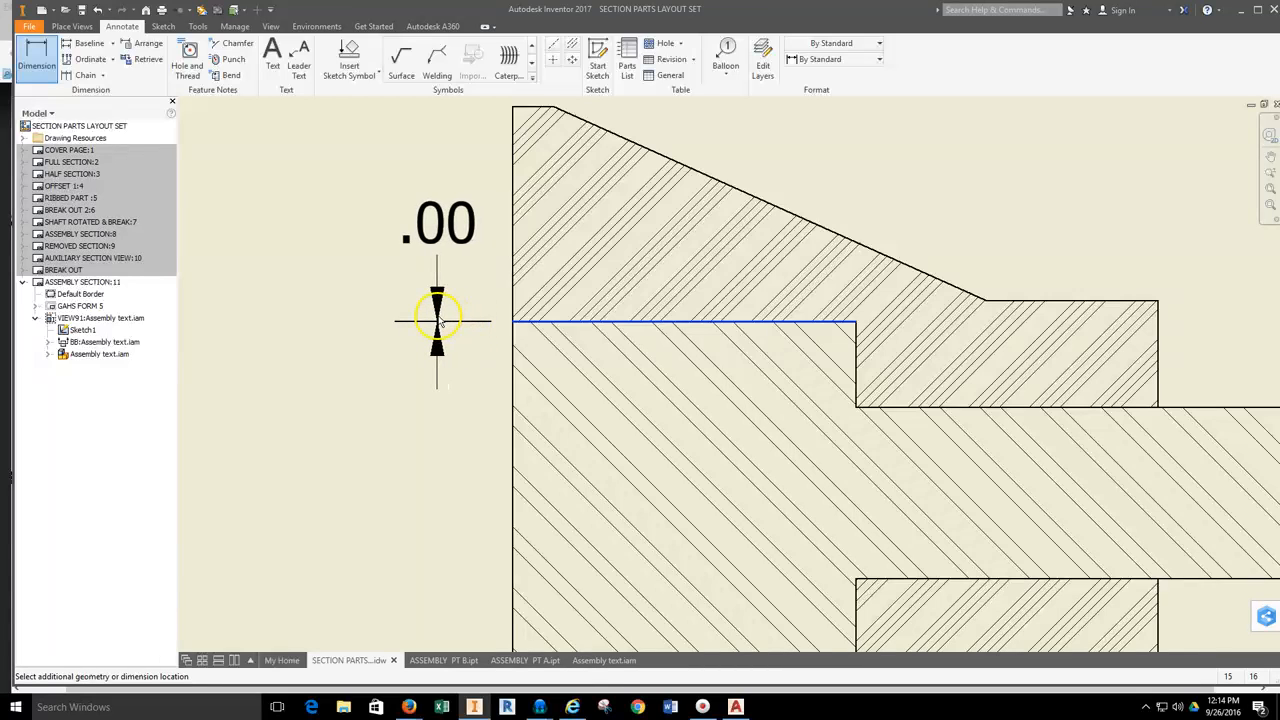
pyautogui.click(383, 320)
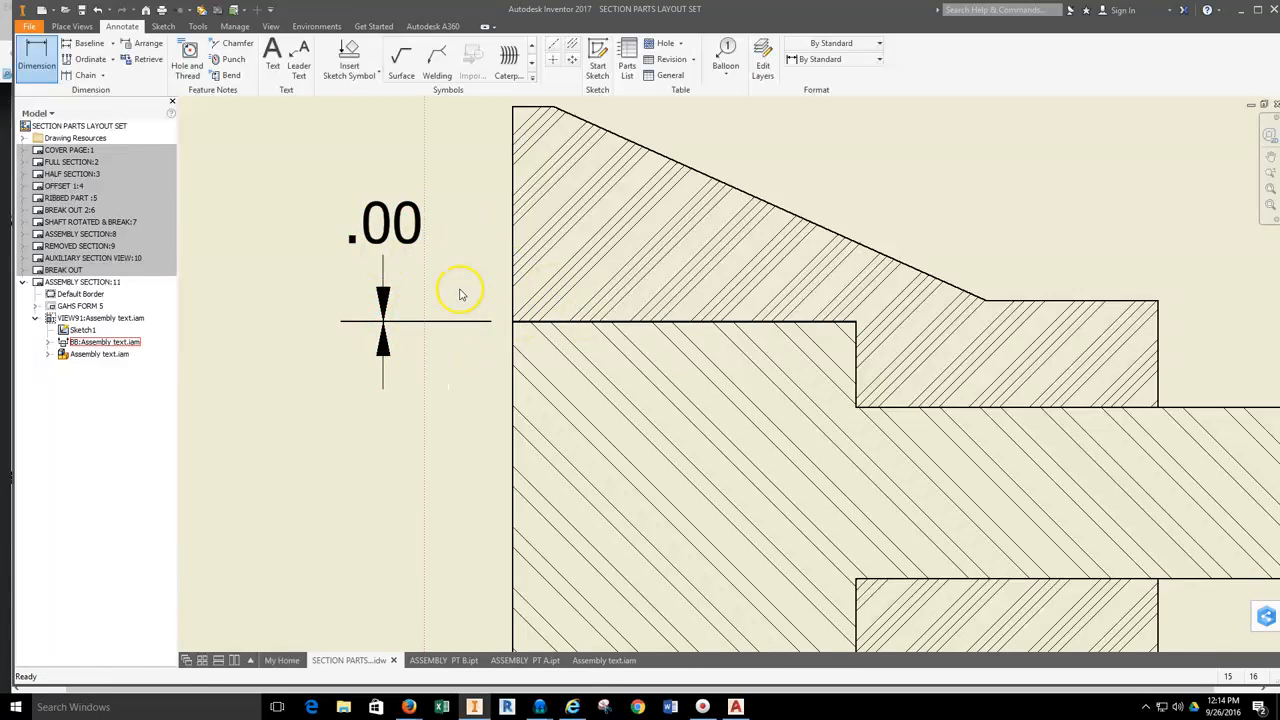
pyautogui.press('Escape')
# Give the upper gap dimension the Basic tolerance method and a primary unit precision of three decimals
pyautogui.doubleClick(416, 247)
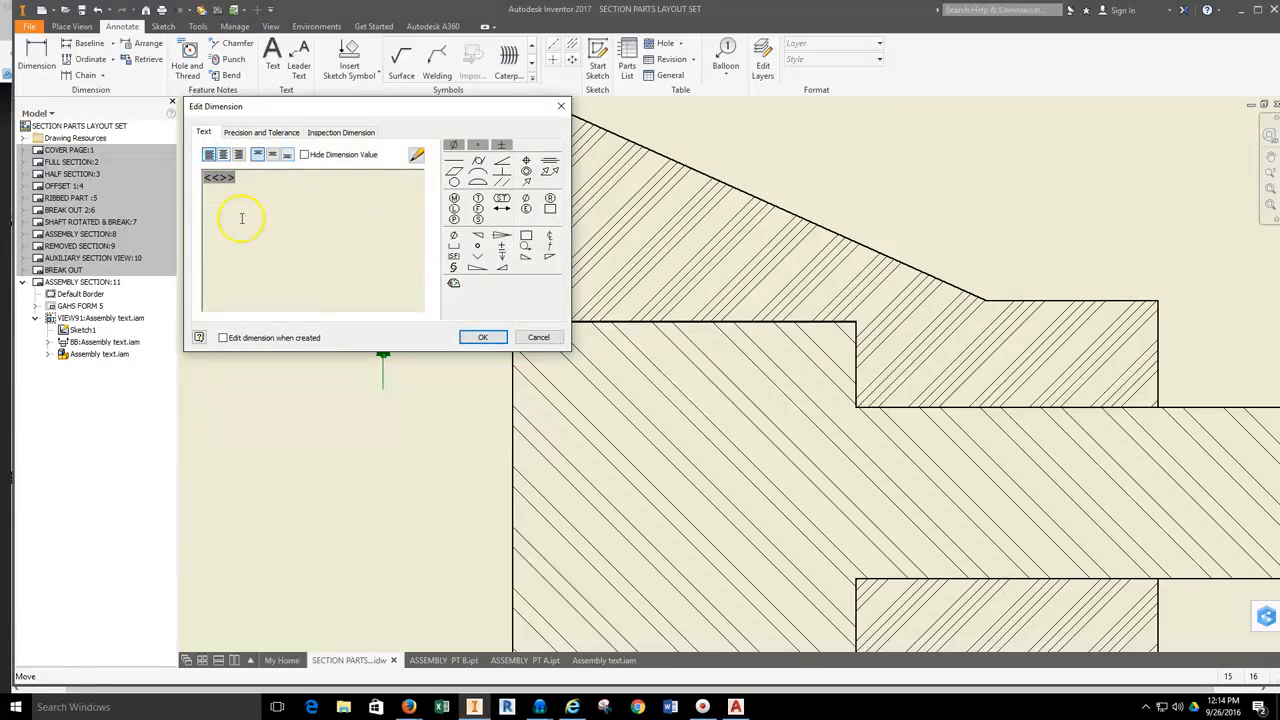
pyautogui.click(250, 136)
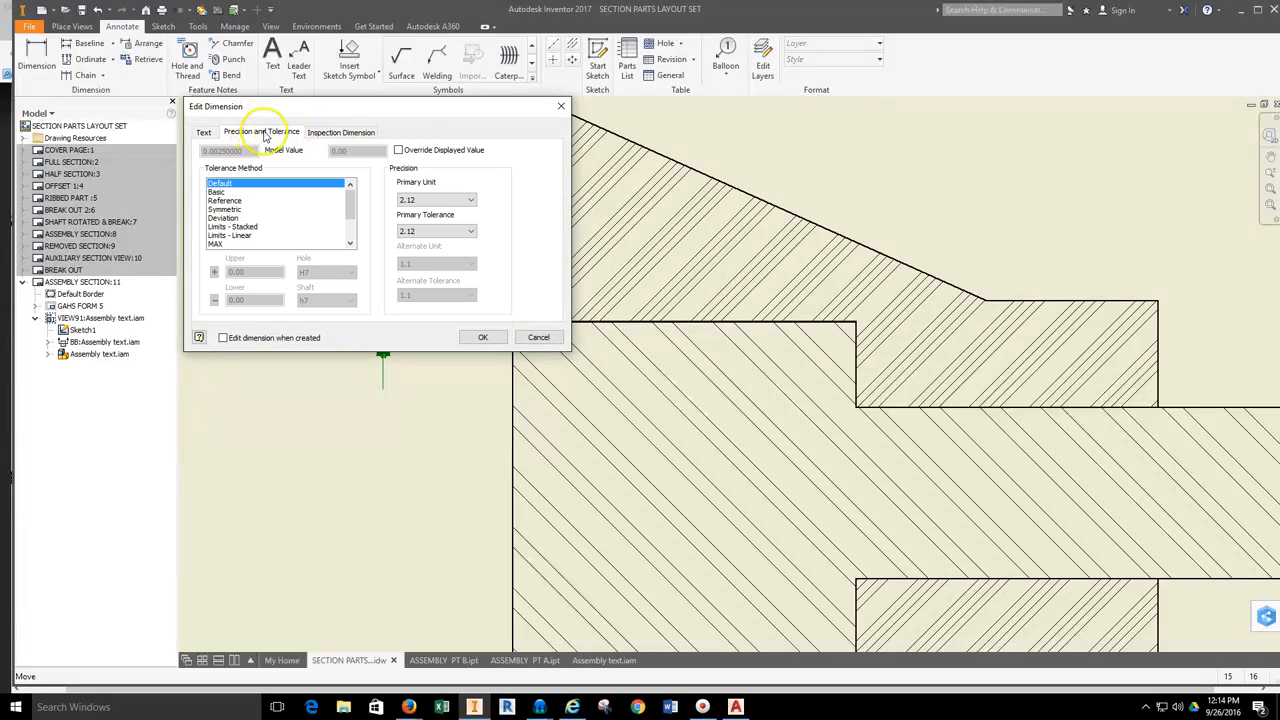
pyautogui.click(217, 133)
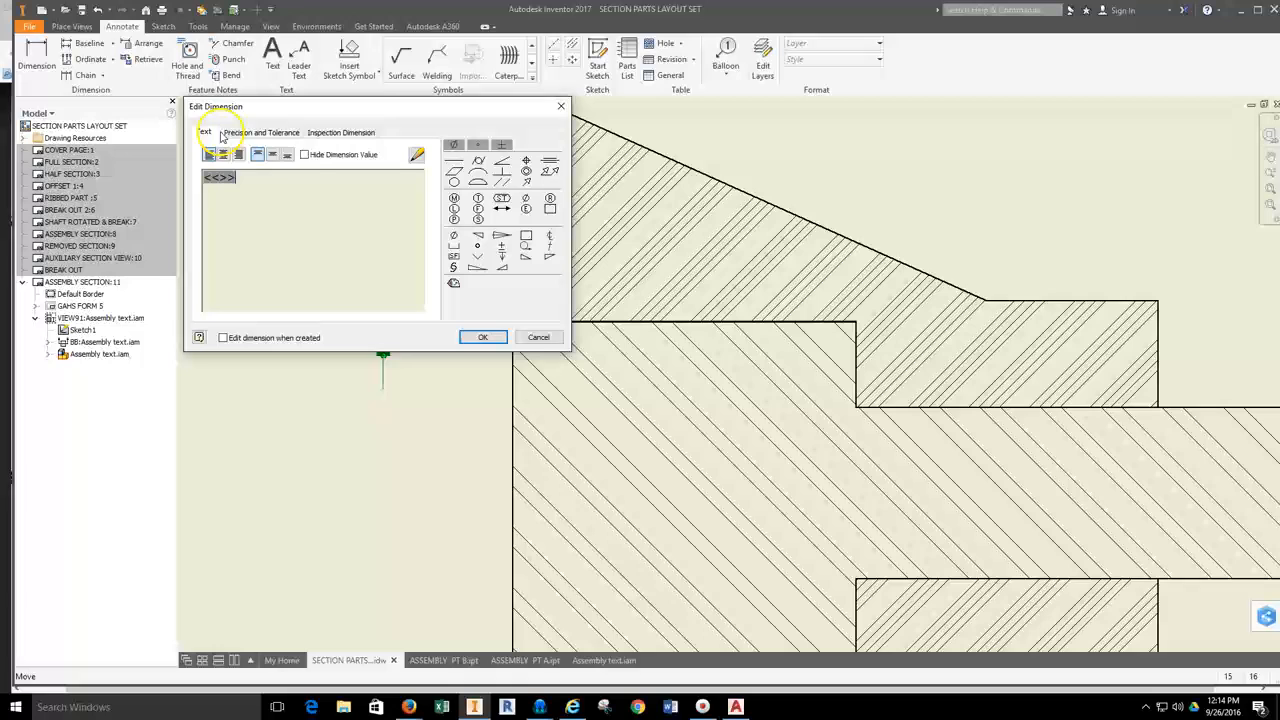
pyautogui.click(317, 134)
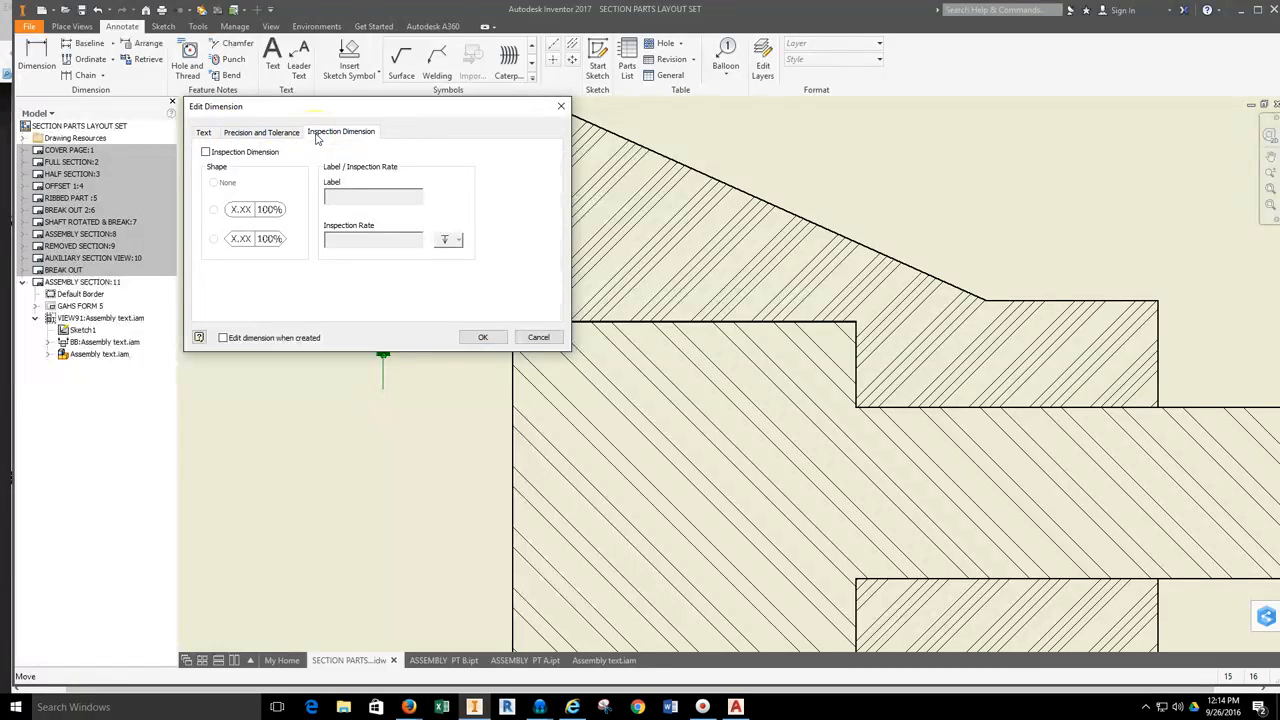
pyautogui.click(204, 134)
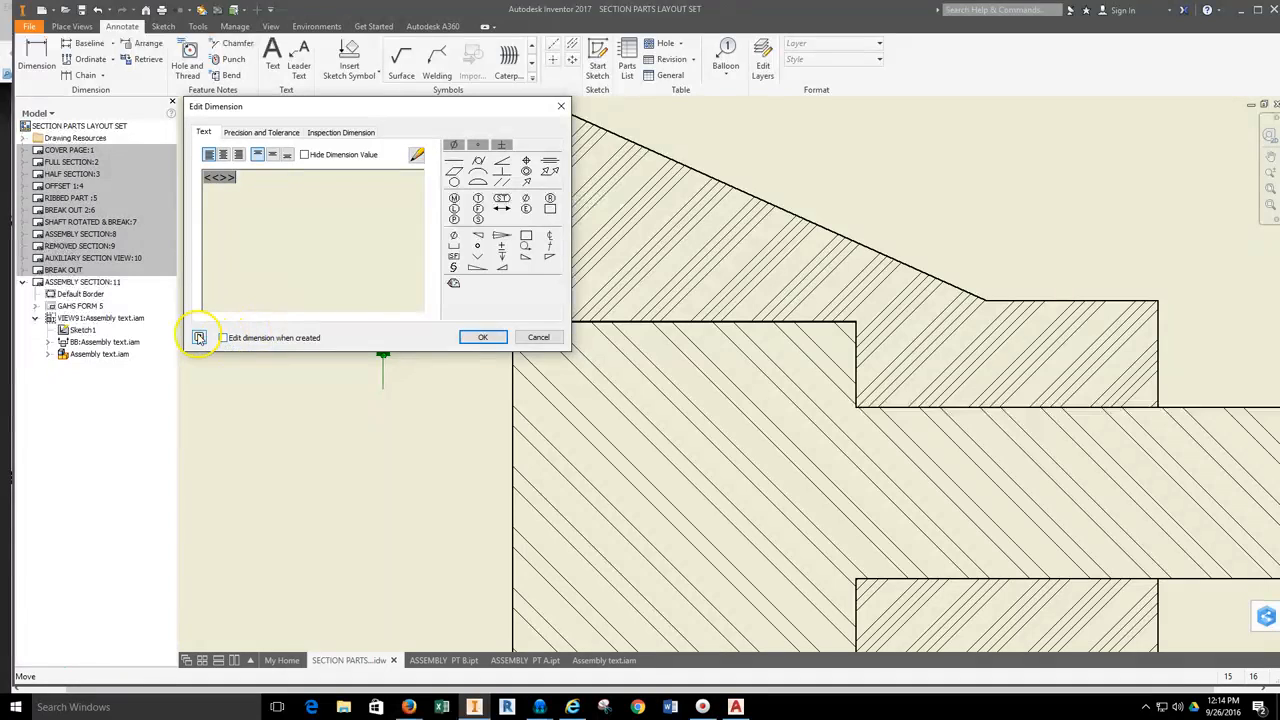
pyautogui.click(261, 132)
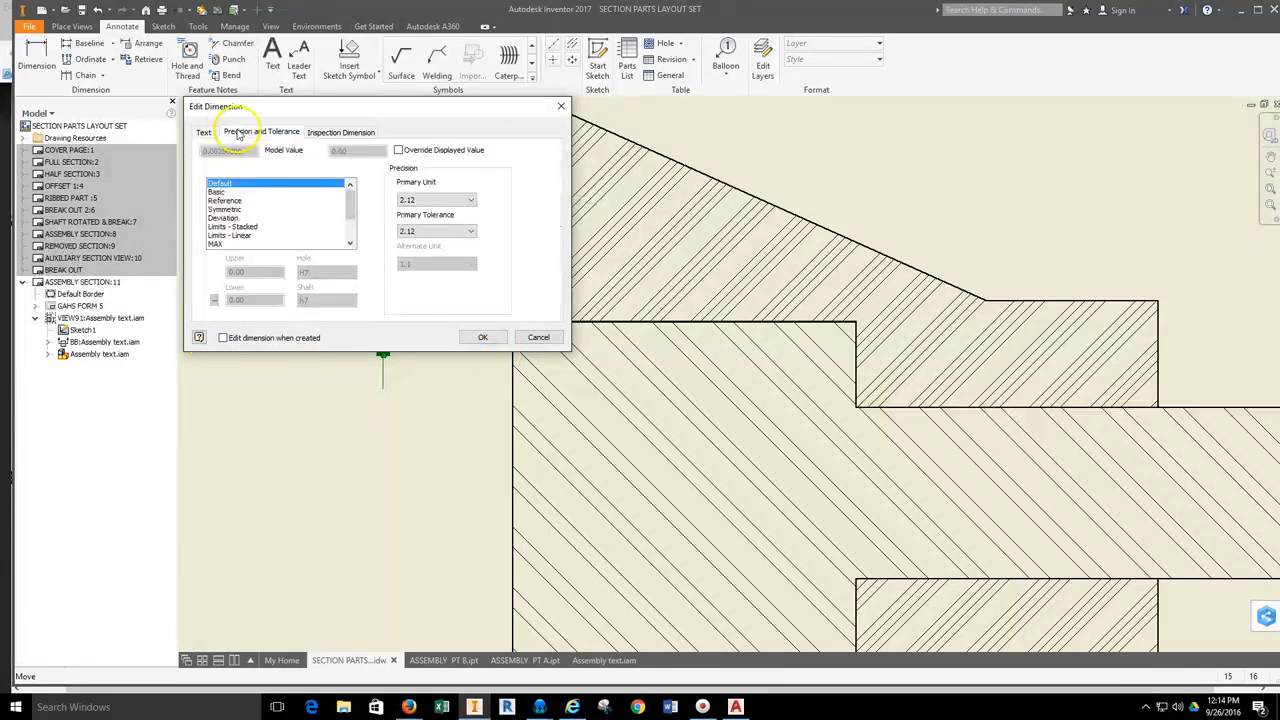
pyautogui.click(232, 192)
pyautogui.click(436, 200)
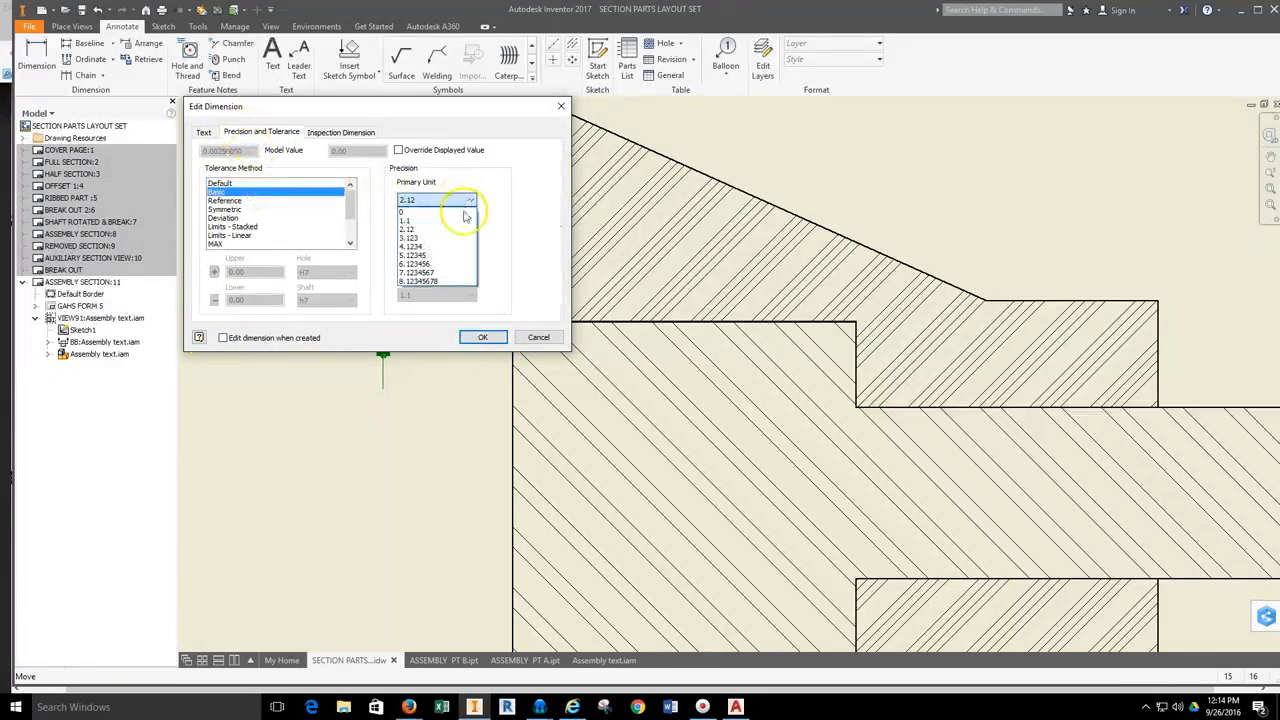
pyautogui.click(410, 237)
pyautogui.moveTo(440, 106); pyautogui.dragTo(954, 53)
pyautogui.click(997, 284)
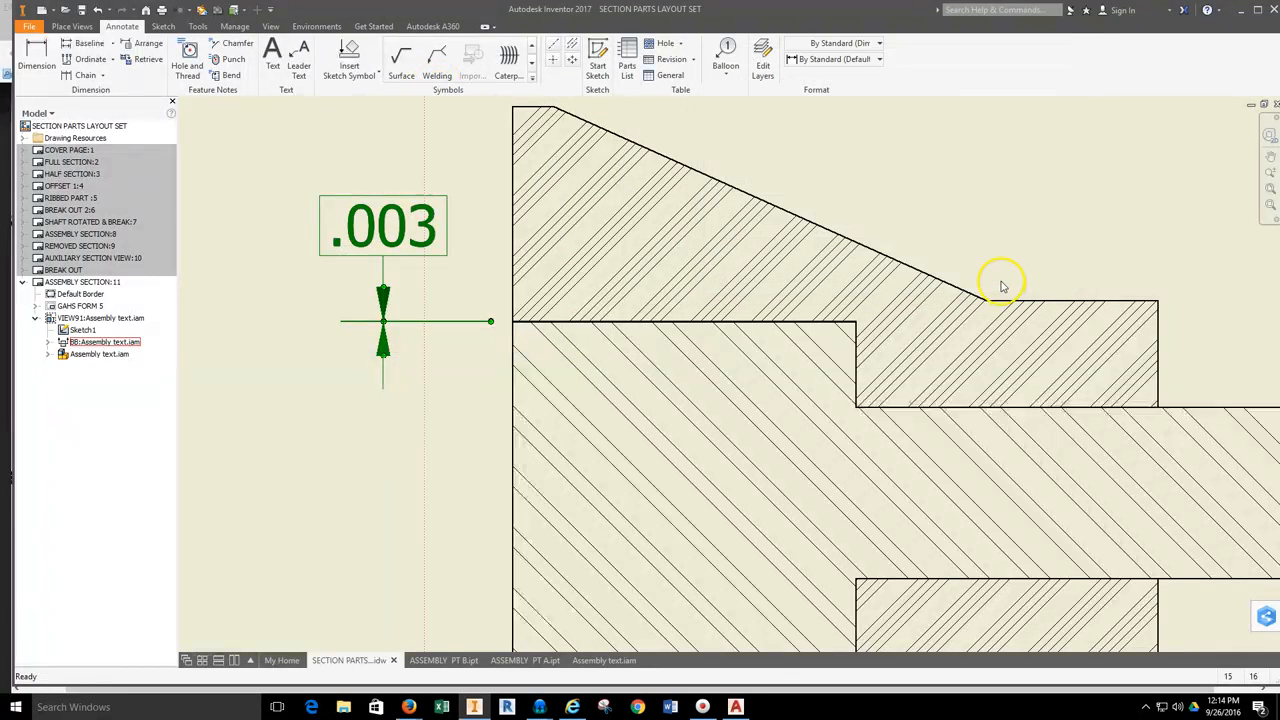
# Set the upper gap dimension's primary unit precision to four decimals
pyautogui.doubleClick(390, 252)
pyautogui.click(950, 147)
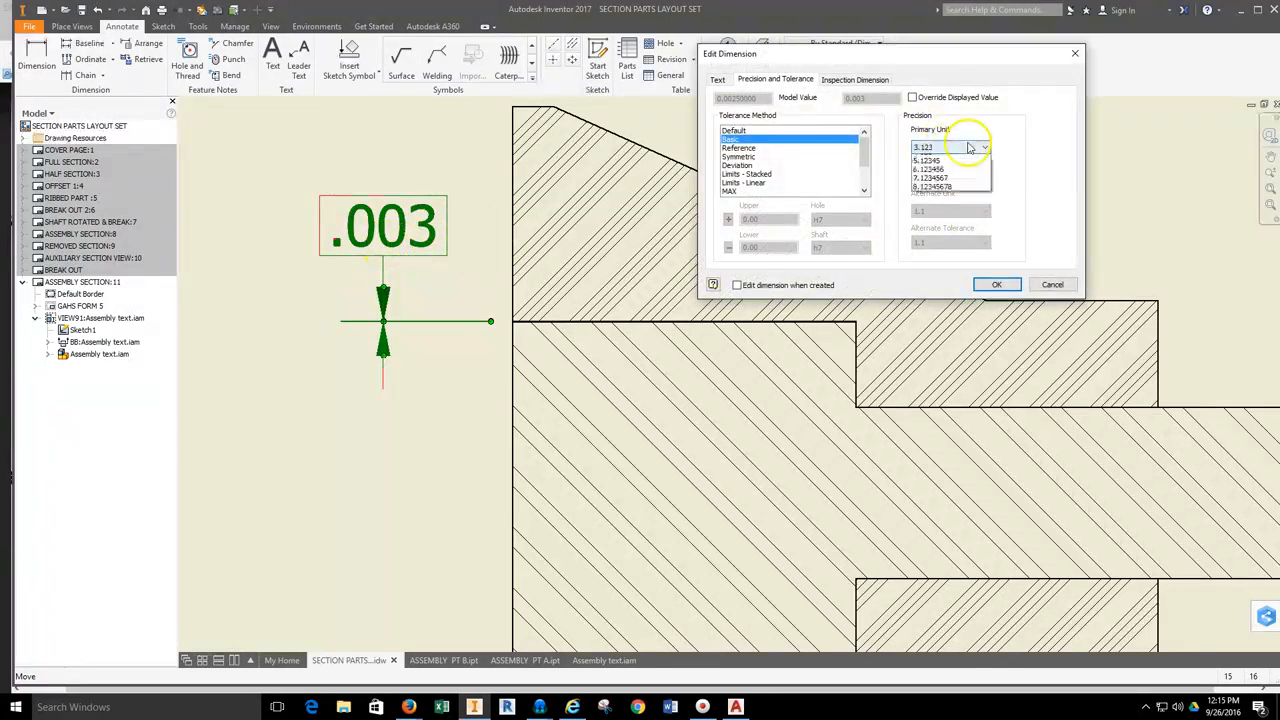
pyautogui.click(944, 193)
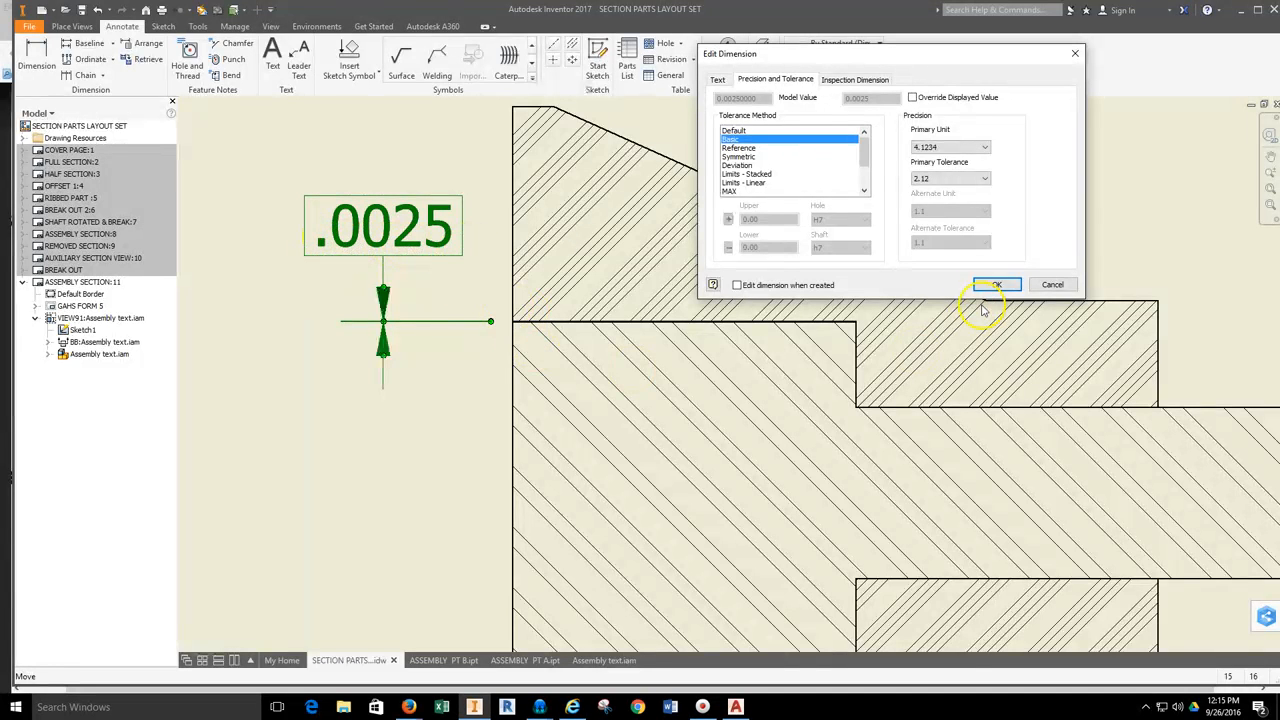
pyautogui.press('Return')
# Dimension the lower gap between the square block and the conical part's pocket, placing the dimension outside the flat end of the section view
pyautogui.scroll(-5, 481, 343)
pyautogui.moveTo(528, 323); pyautogui.dragTo(527, 192, button='middle')
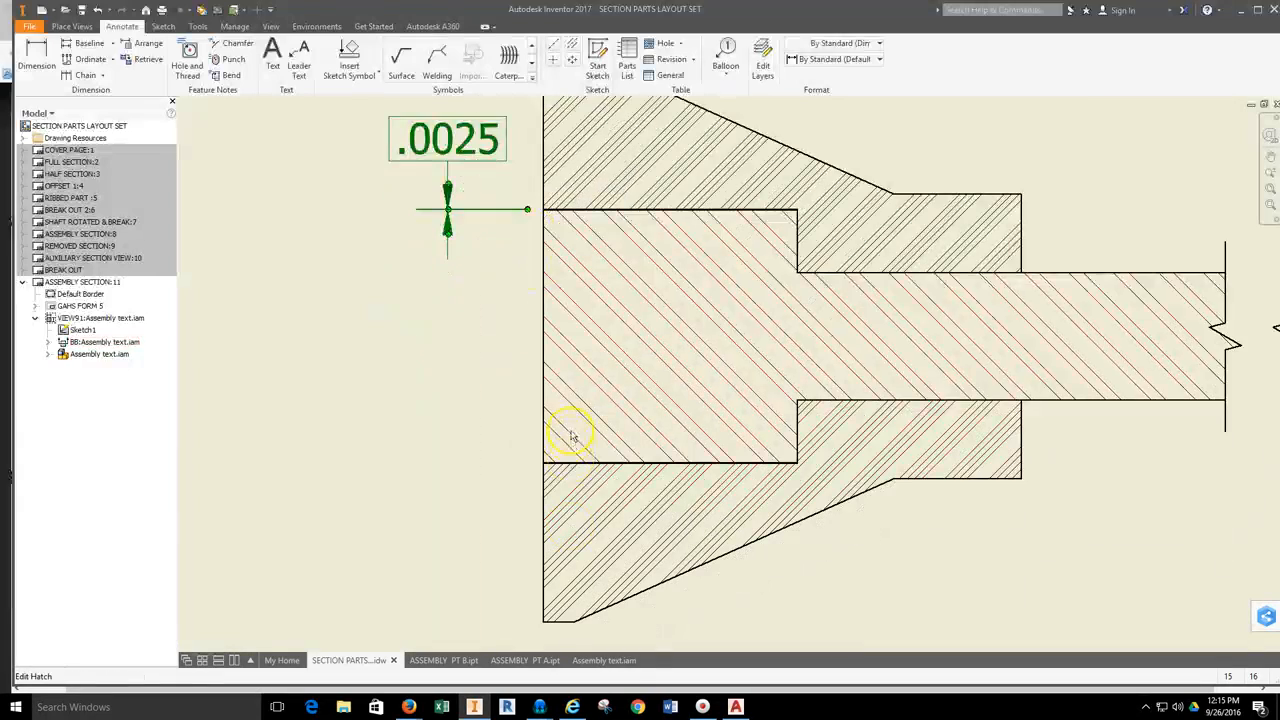
pyautogui.click(37, 58)
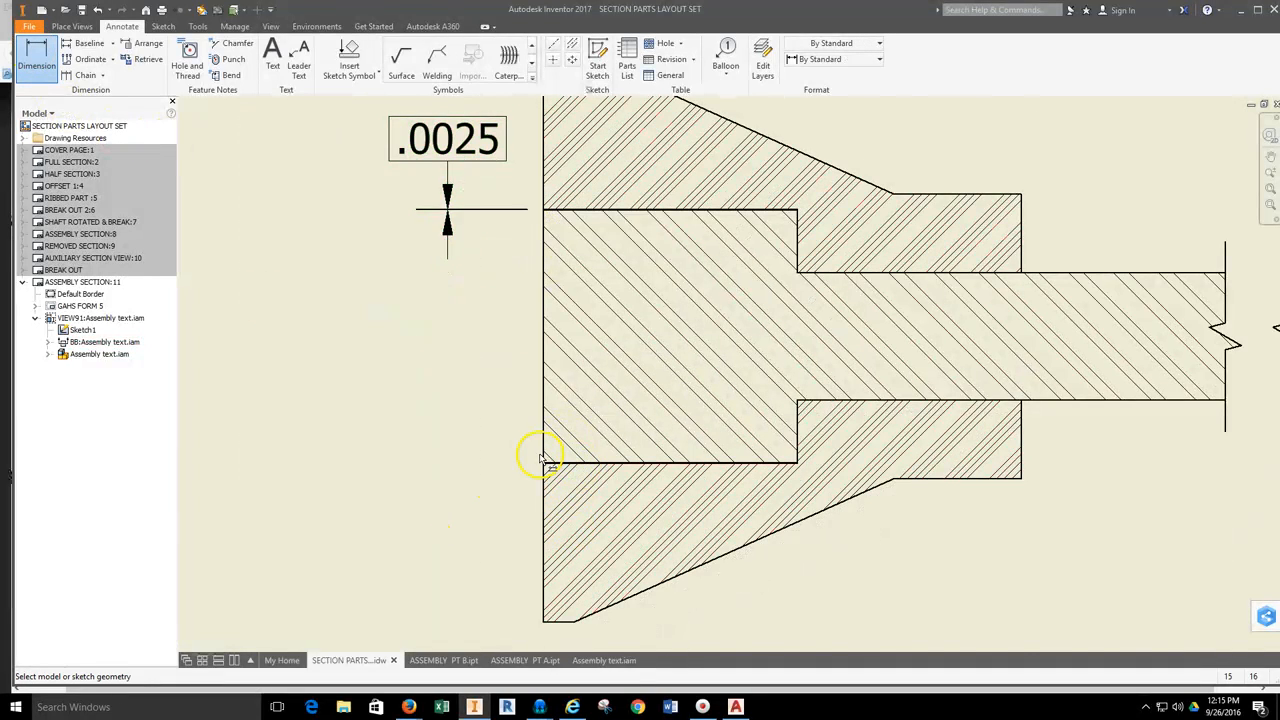
pyautogui.scroll(-5, 555, 460)
pyautogui.click(608, 344)
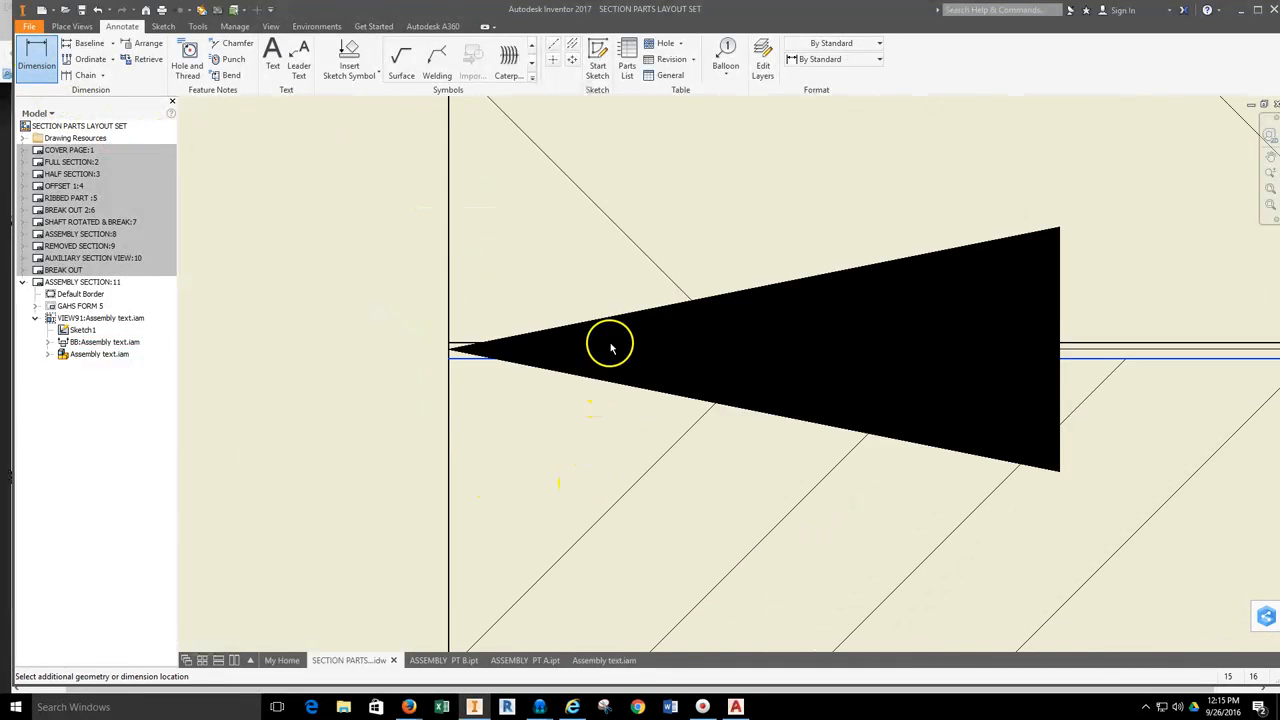
pyautogui.scroll(4, 608, 342)
pyautogui.scroll(4, 608, 342)
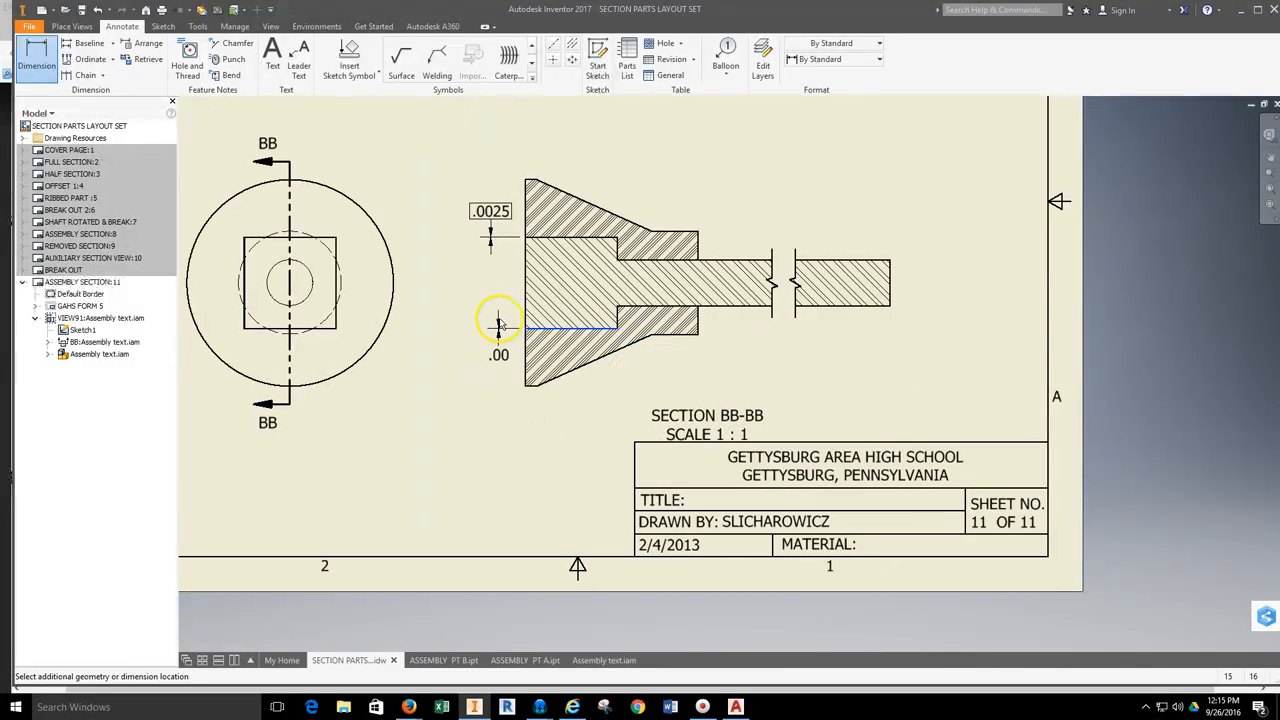
pyautogui.scroll(-3, 509, 370)
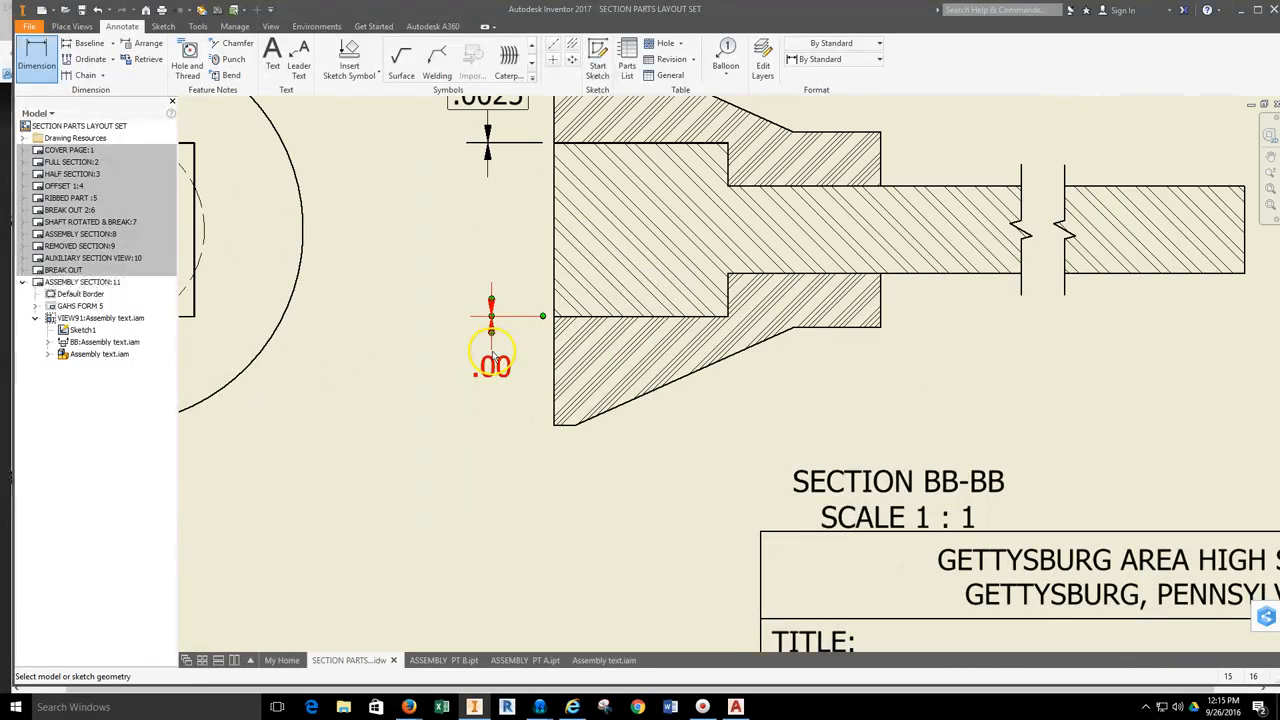
# Set the lower gap dimension's primary unit precision to four decimals, keeping the Default tolerance method
pyautogui.click(491, 367)
pyautogui.click(762, 86)
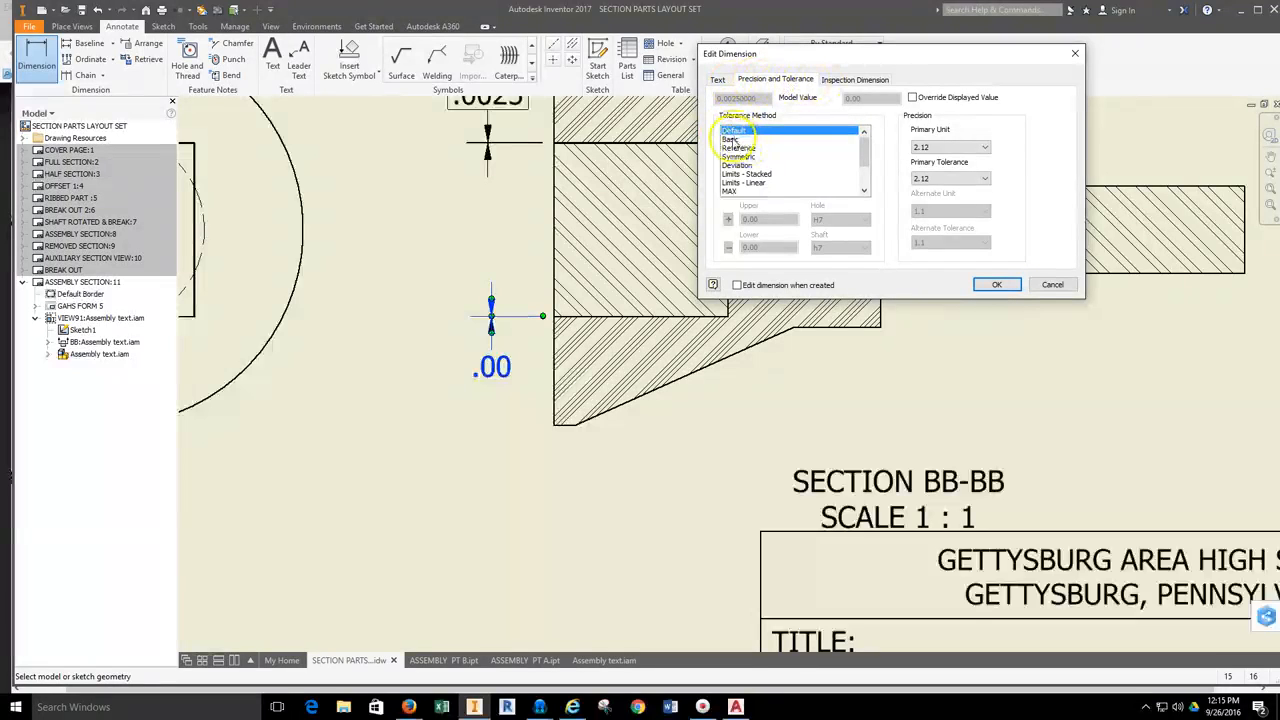
pyautogui.click(948, 148)
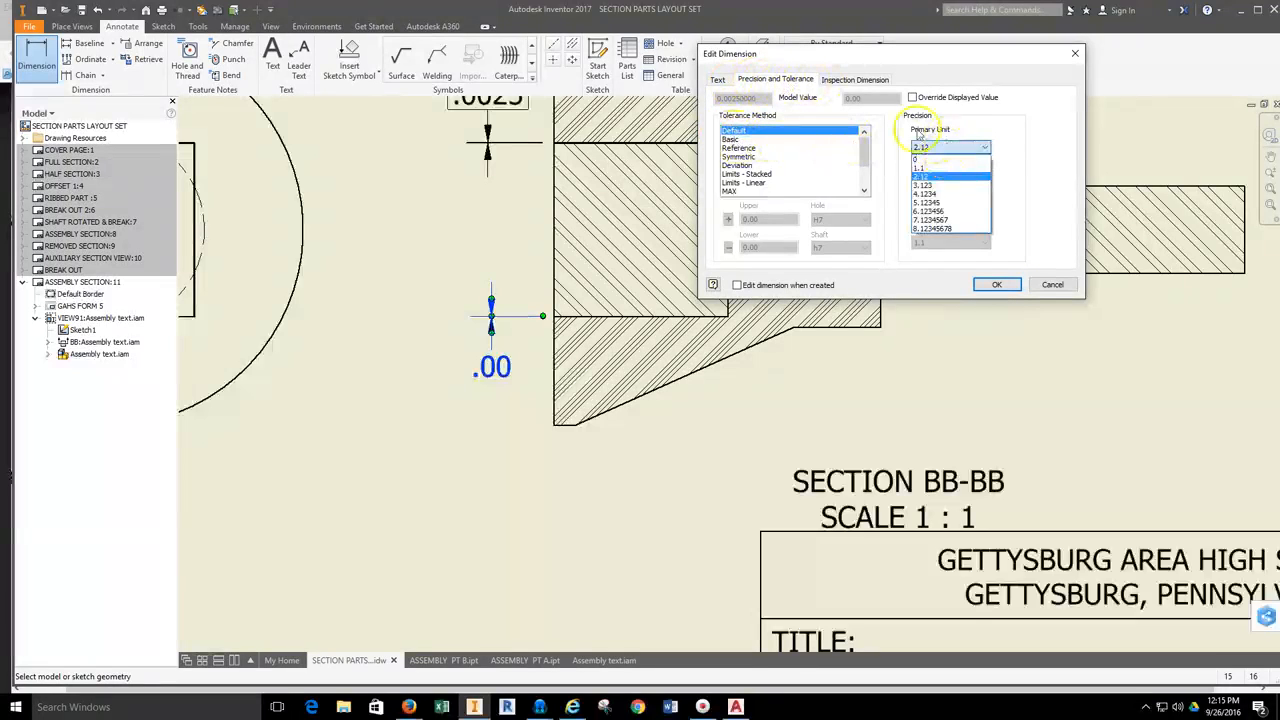
pyautogui.click(931, 194)
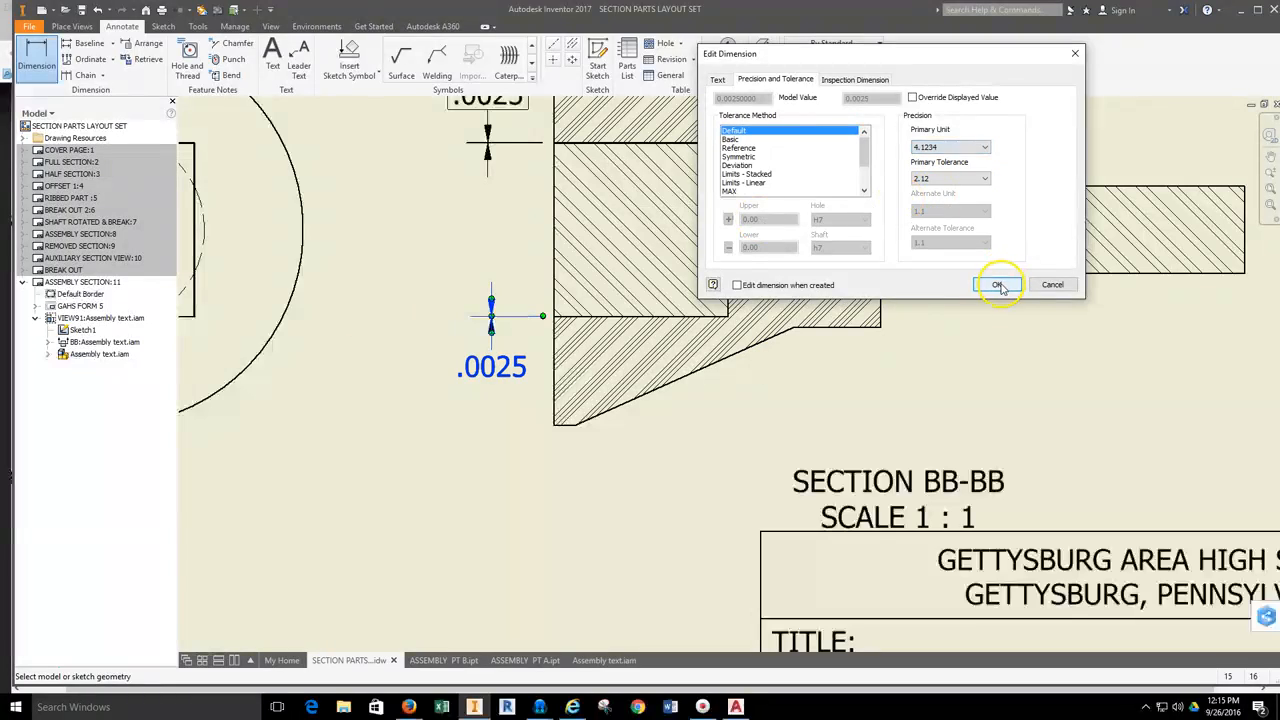
pyautogui.click(999, 286)
# Examine both gap dimensions on the section view up close and in the context of the whole sheet
pyautogui.scroll(-2, 717, 420)
pyautogui.scroll(3, 500, 240)
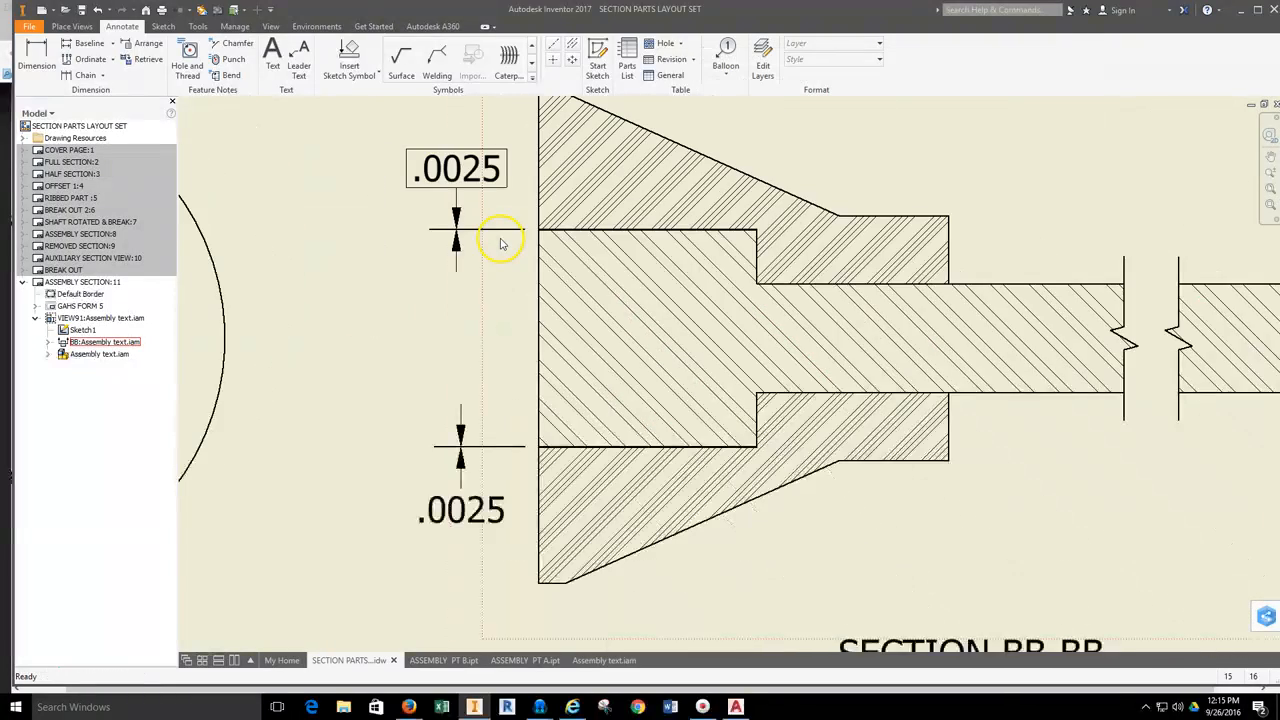
pyautogui.scroll(-4, 500, 243)
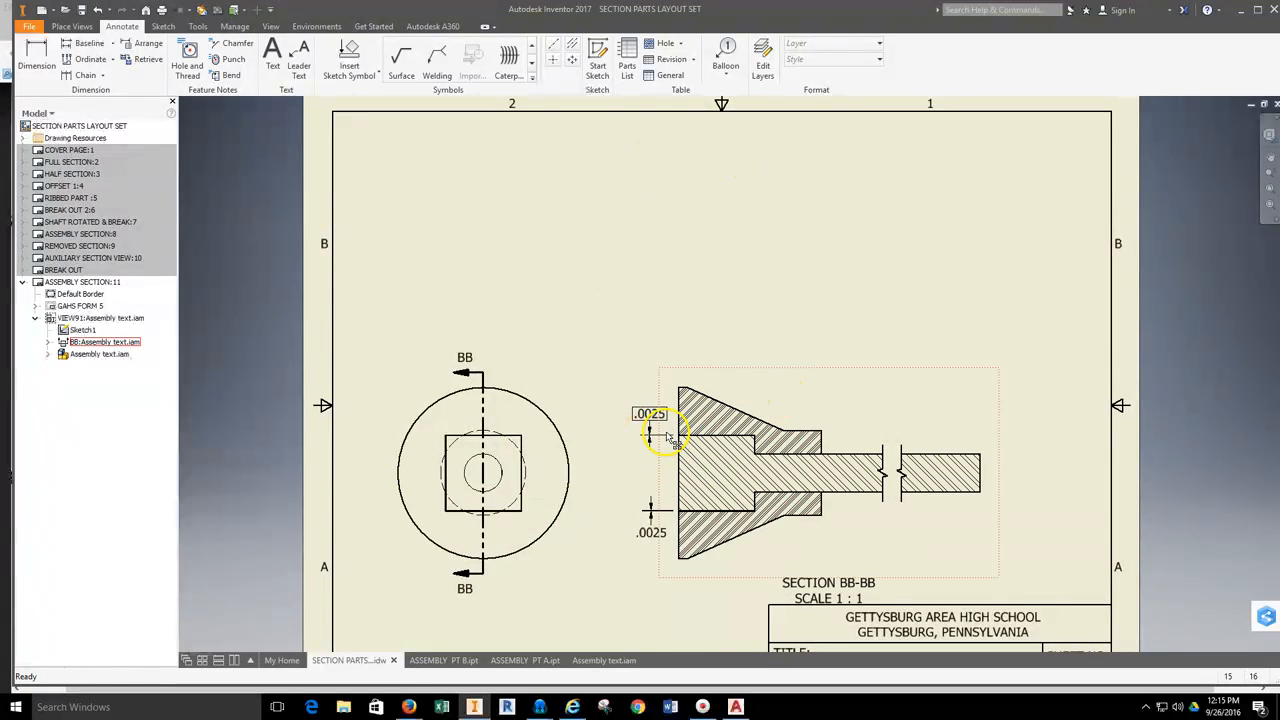
pyautogui.scroll(2, 657, 429)
pyautogui.moveTo(658, 435); pyautogui.dragTo(599, 326, button='middle')
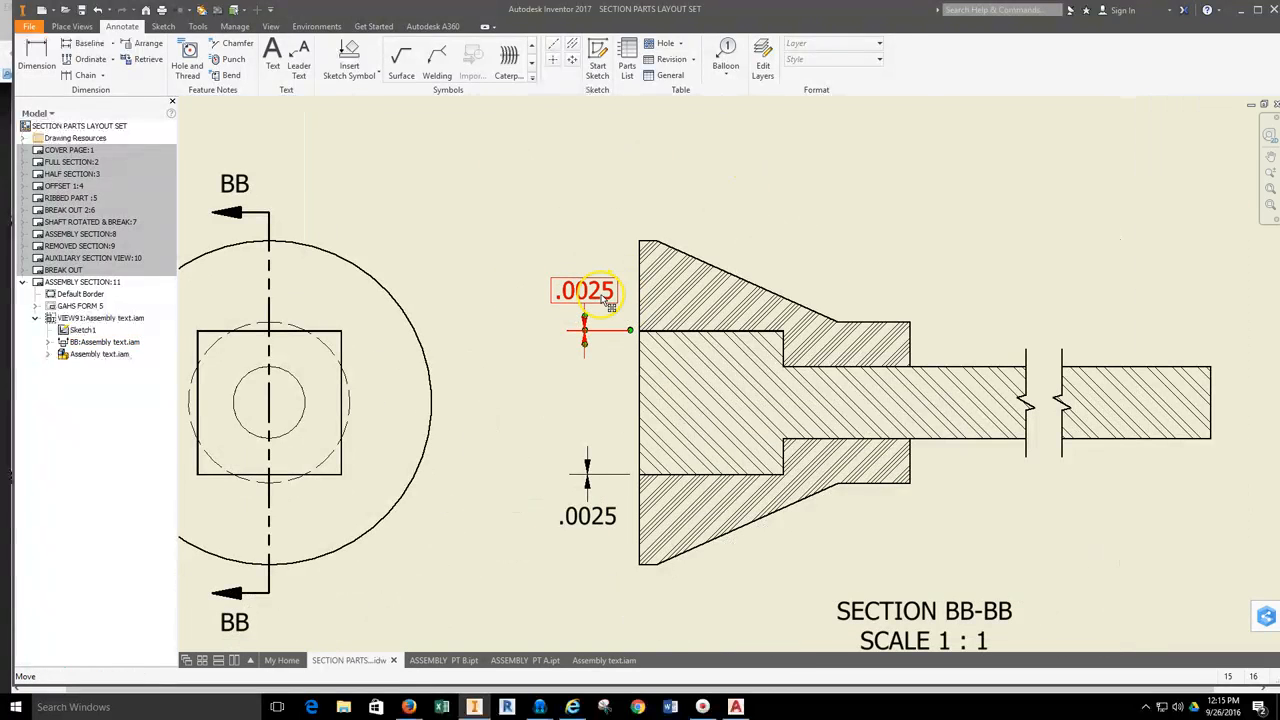
pyautogui.scroll(2, 602, 299)
pyautogui.scroll(-6, 602, 299)
pyautogui.scroll(2, 602, 299)
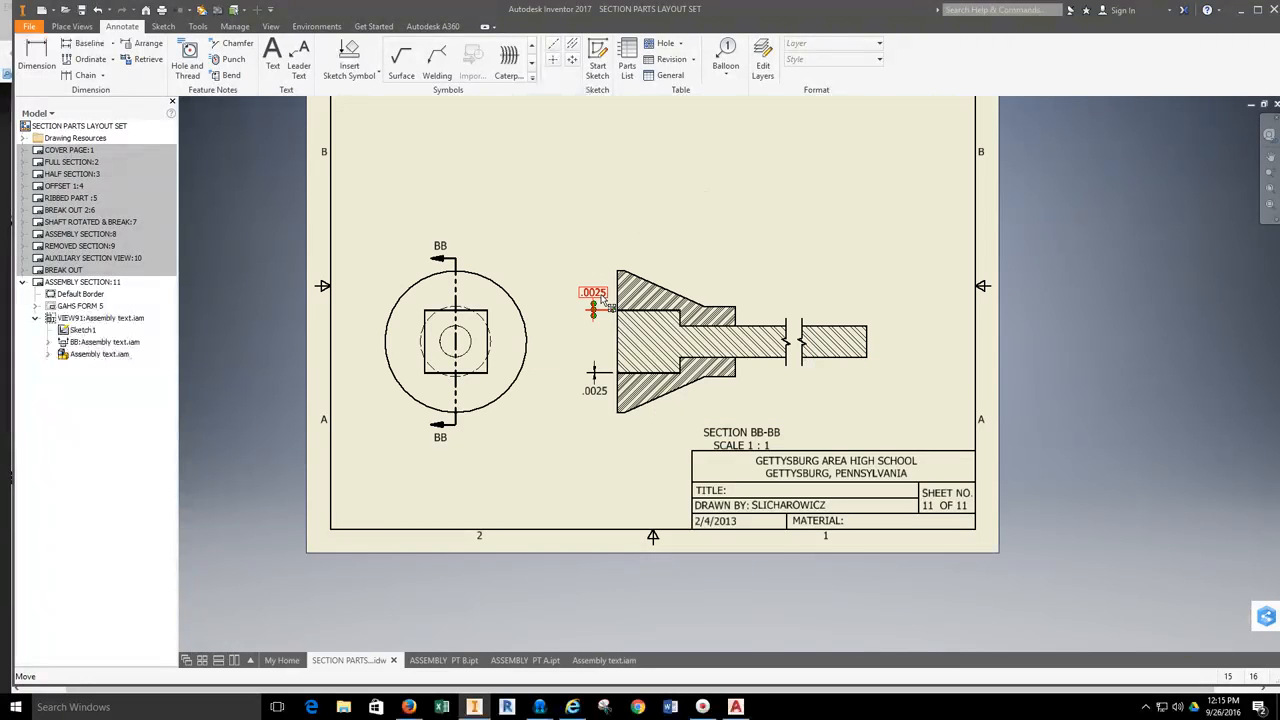